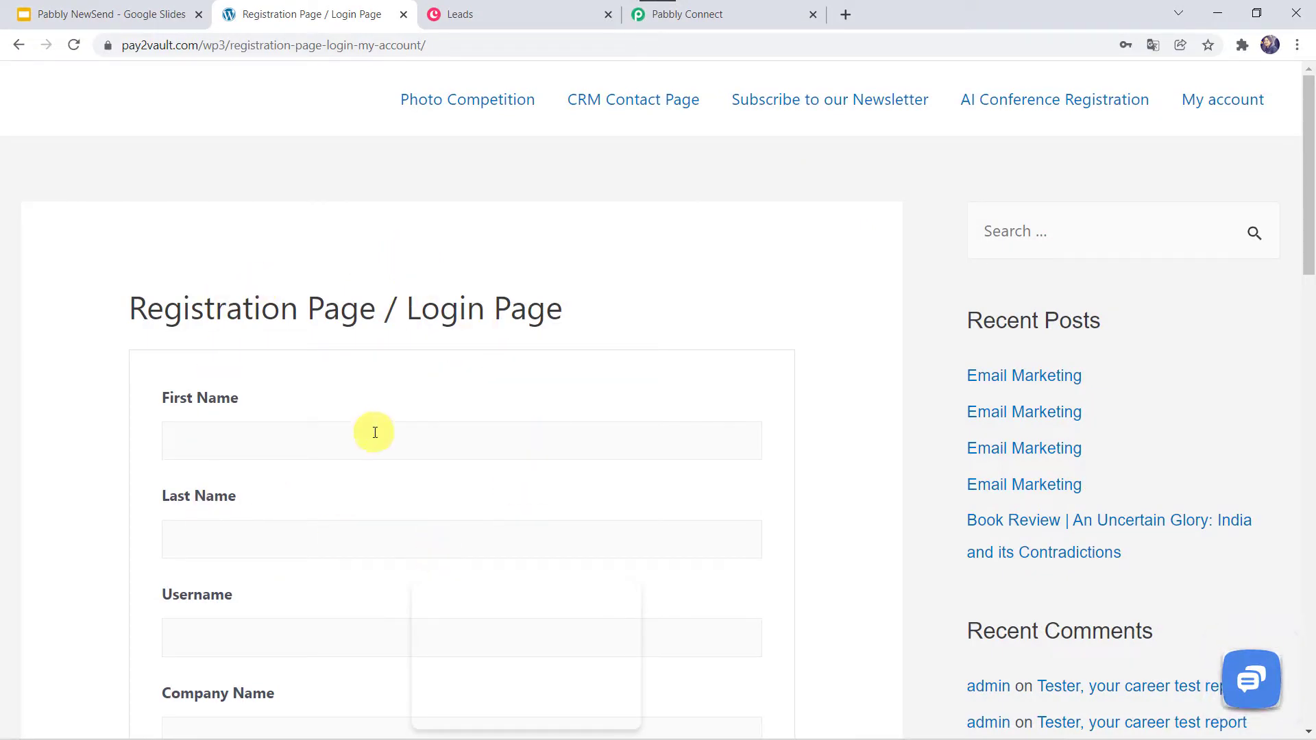
- Check the Copper leads list, then return to the WordPress registration form
left_click(519, 14)
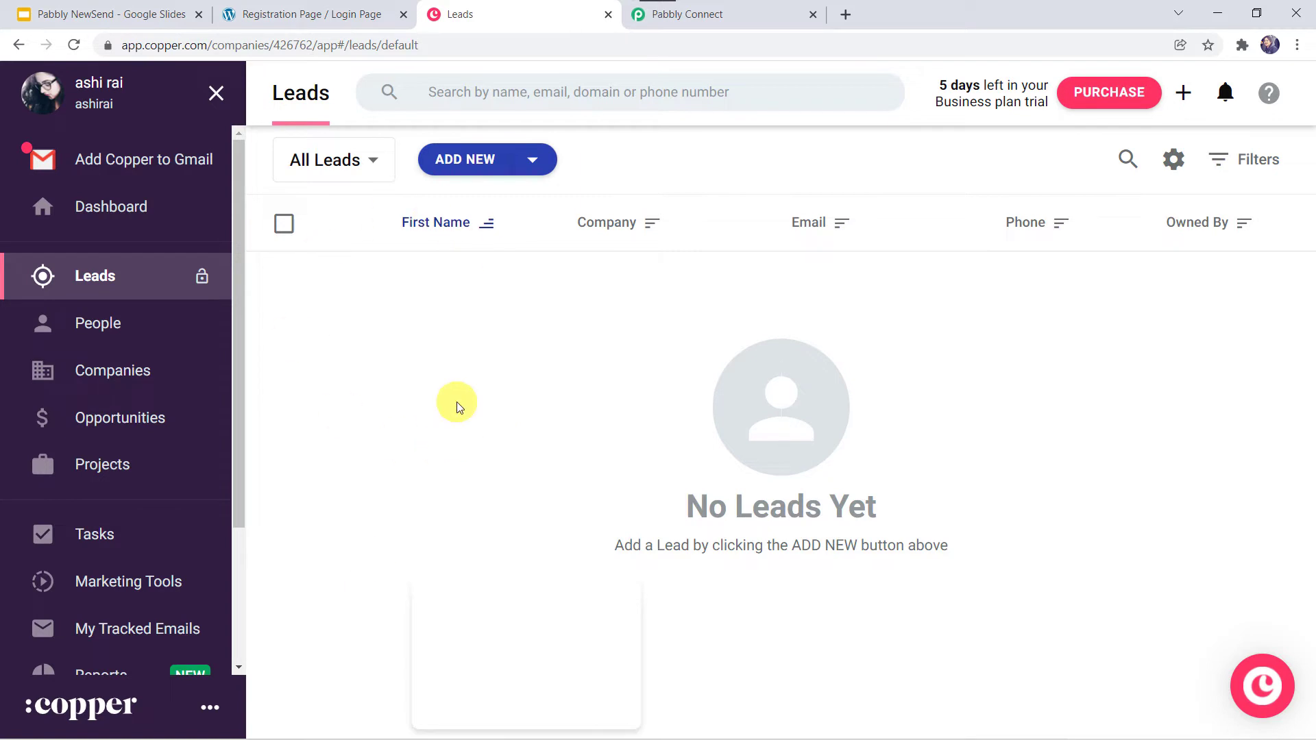
left_click(348, 10)
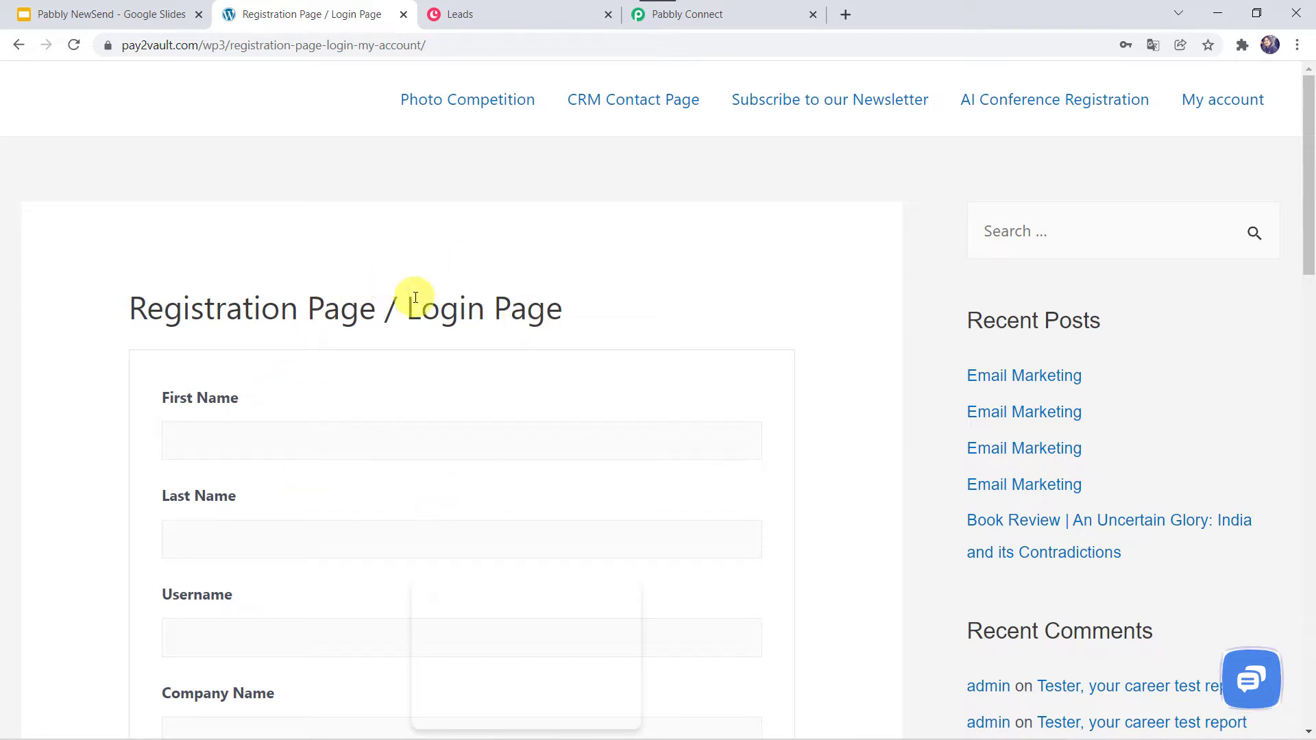
left_click(488, 10)
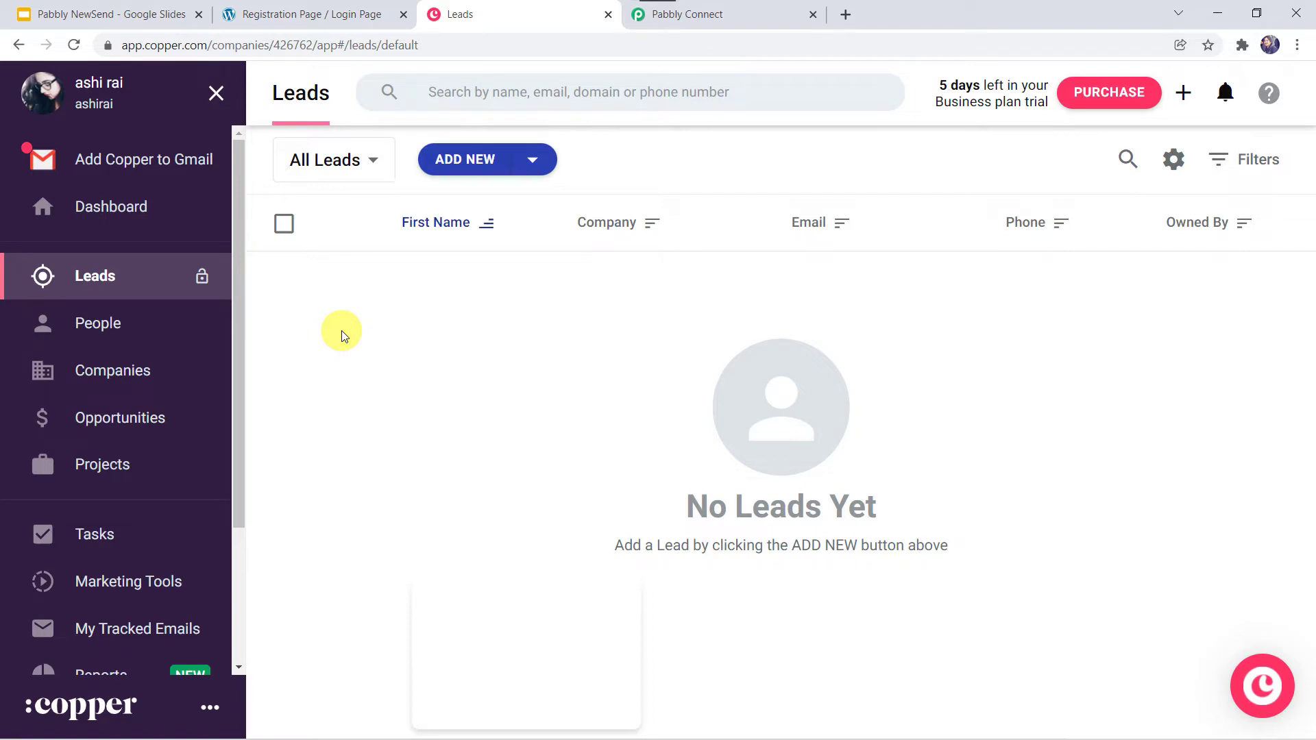
left_click(286, 10)
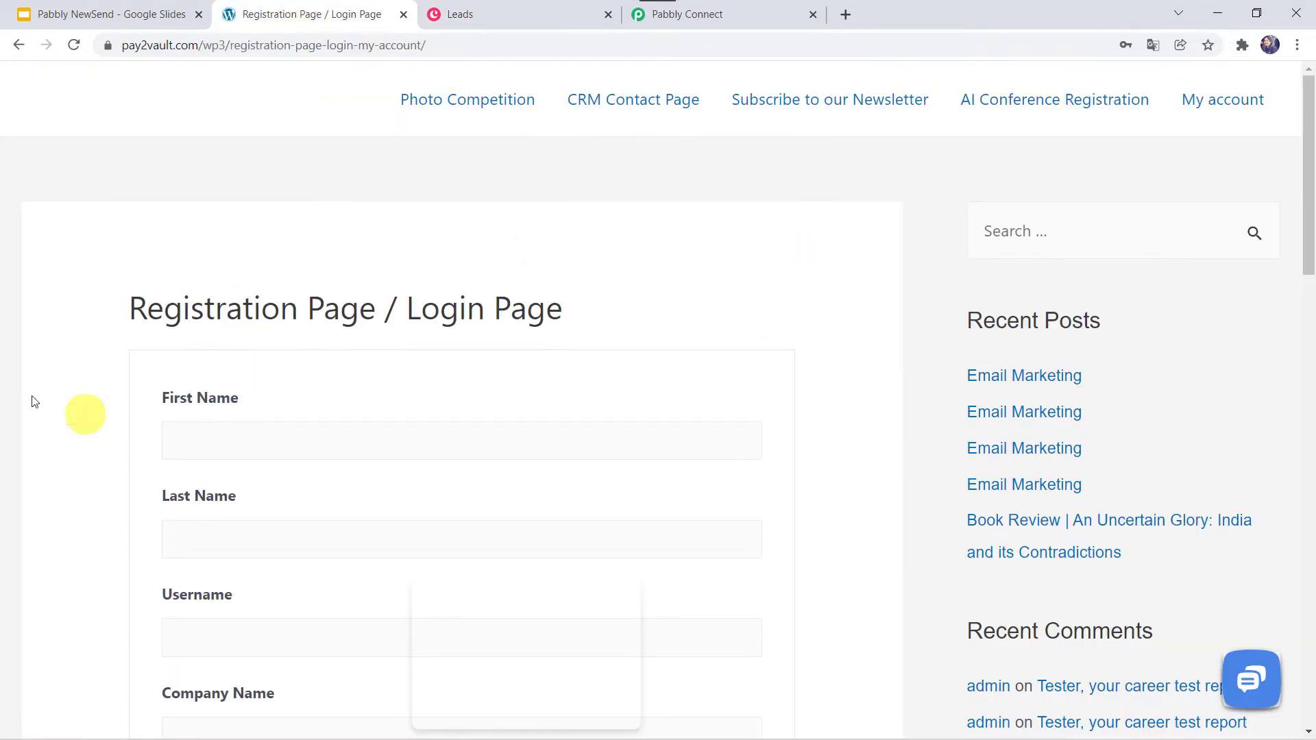
- Enter the test user's first and last name, username, company Pabbly, and e-mail address
left_click(218, 428)
type("Adam")
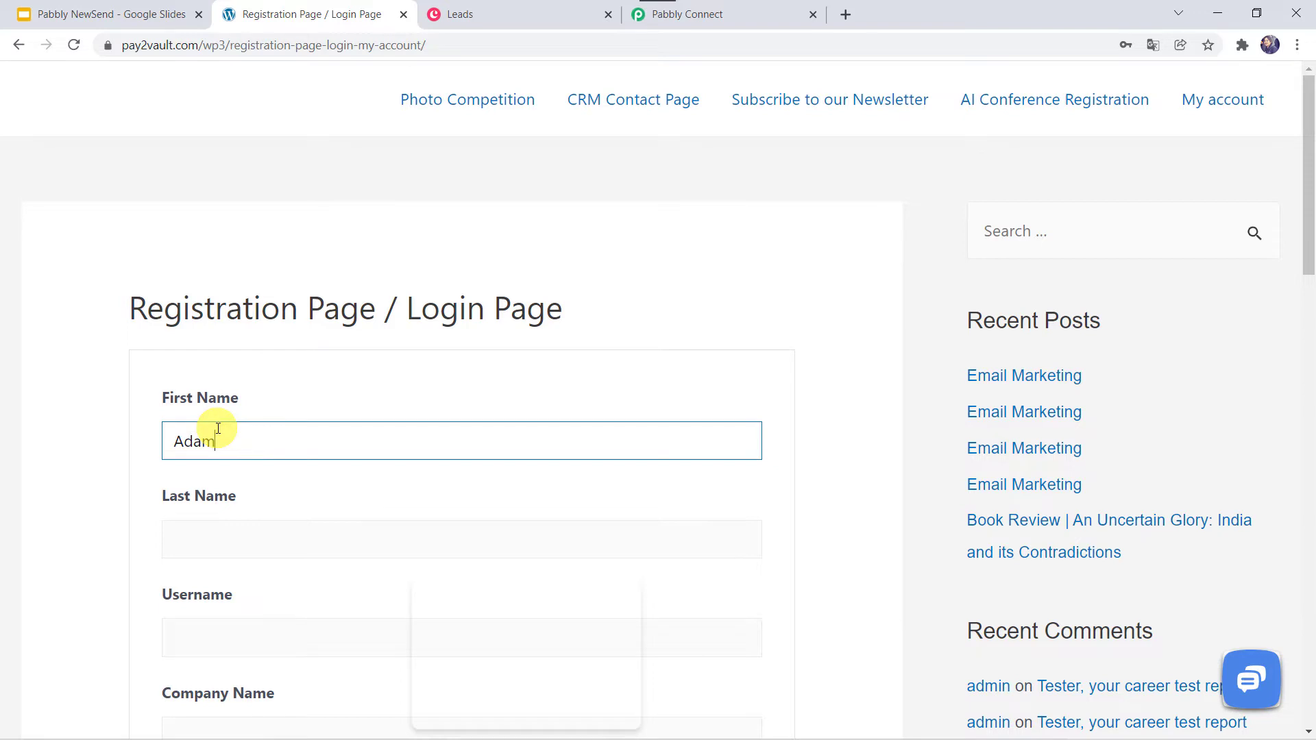
key("Tab")
type("Smith")
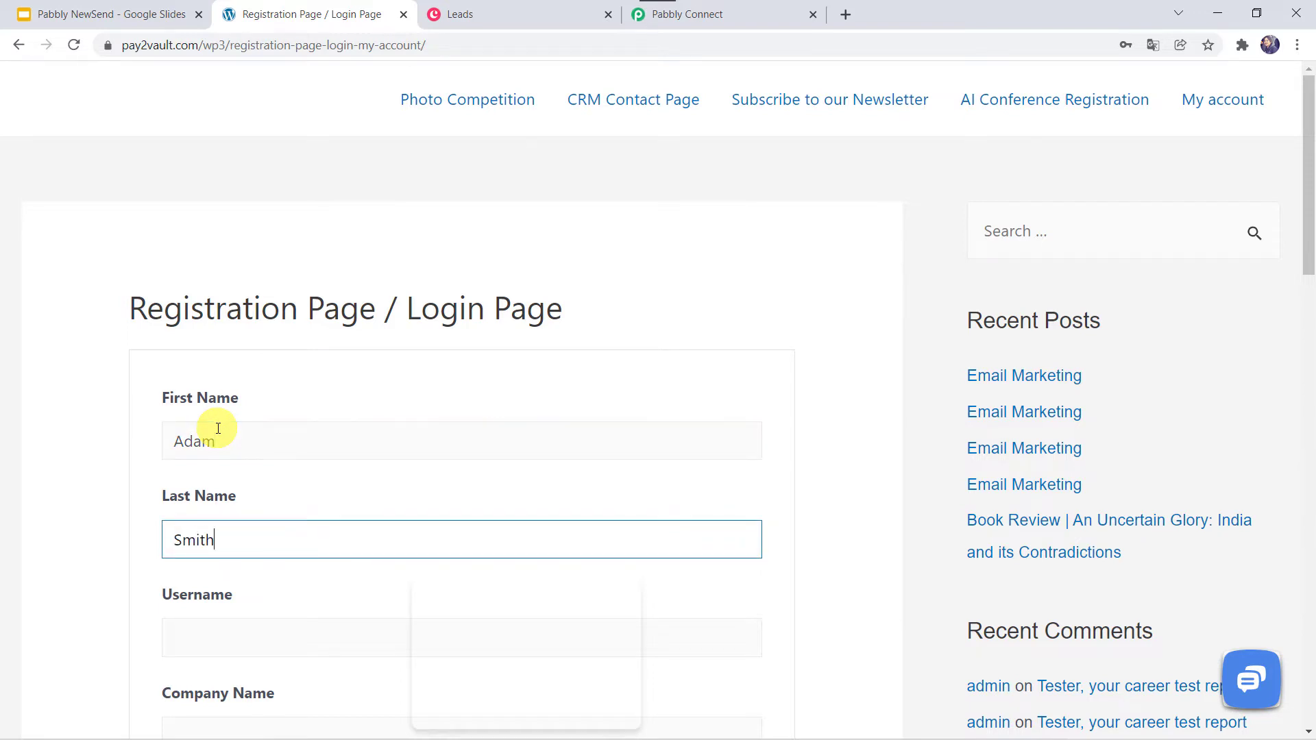
key("Tab")
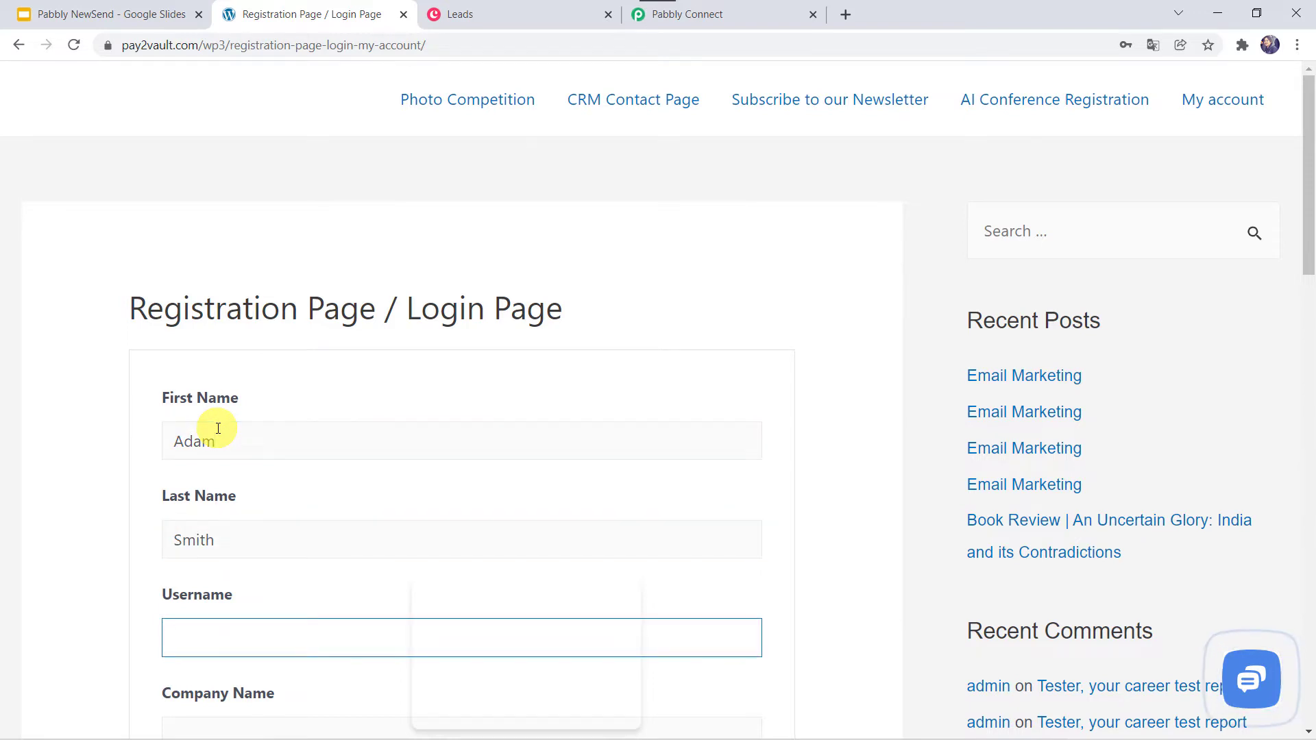
type("smithadam")
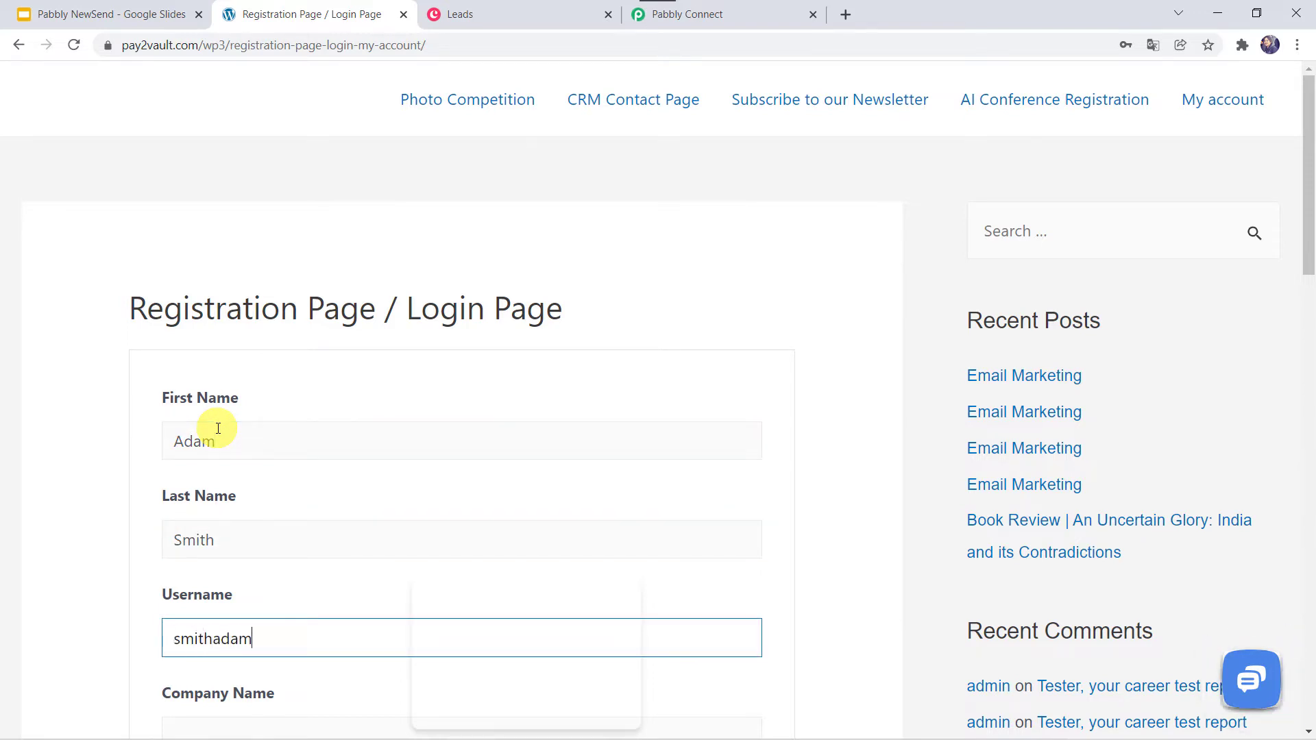
key("Tab")
scroll(218, 428, "down", 3)
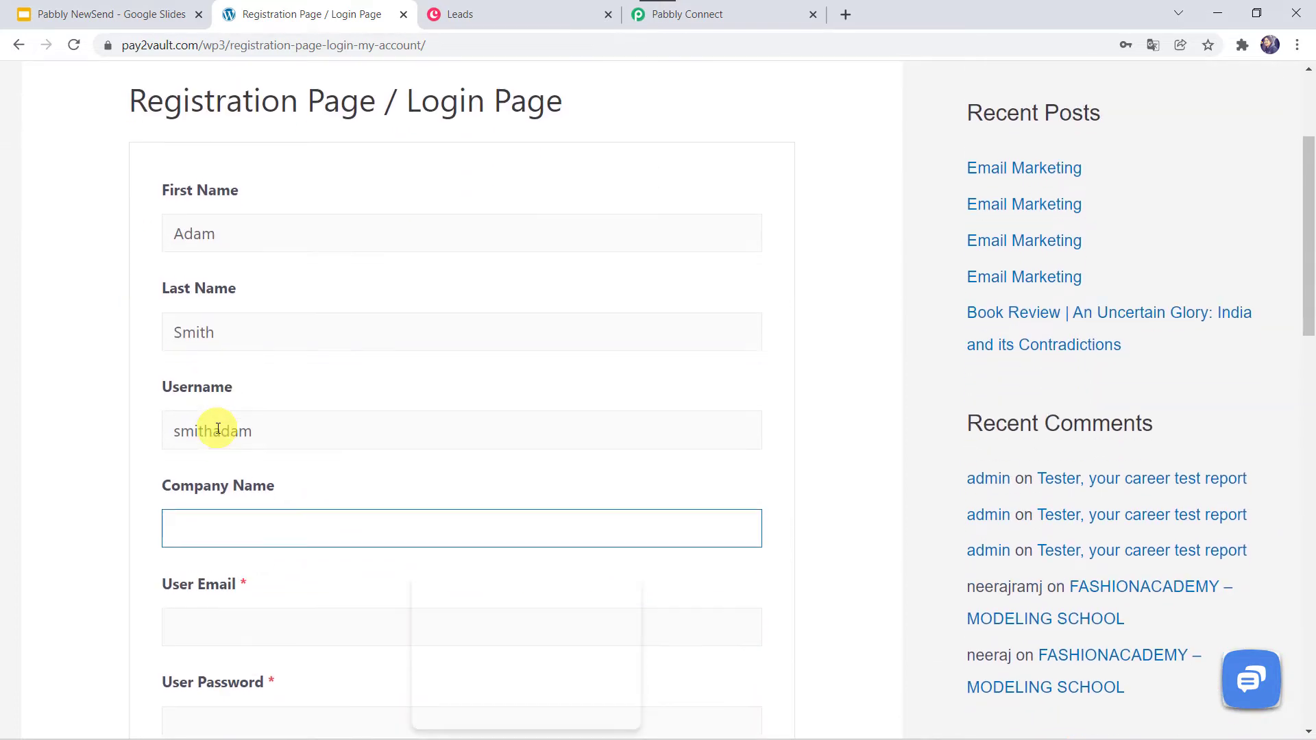
type("Pabbly")
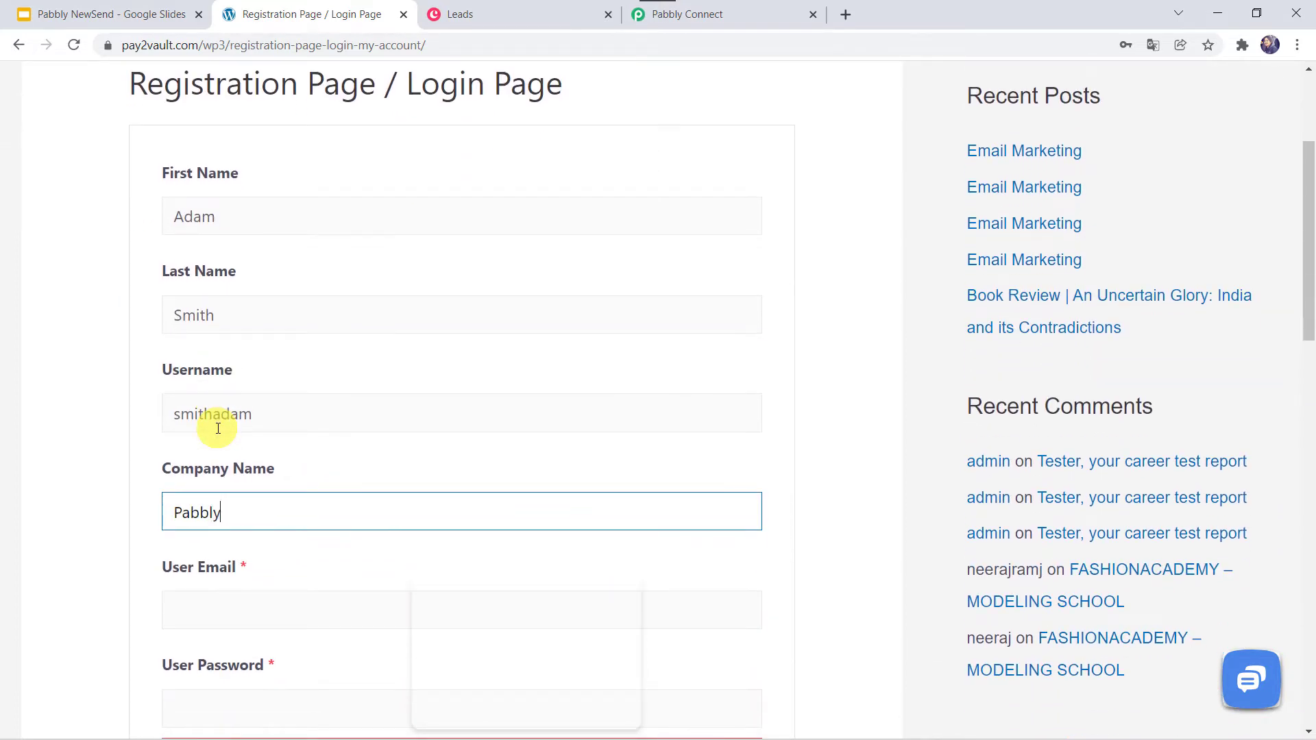
key("Tab")
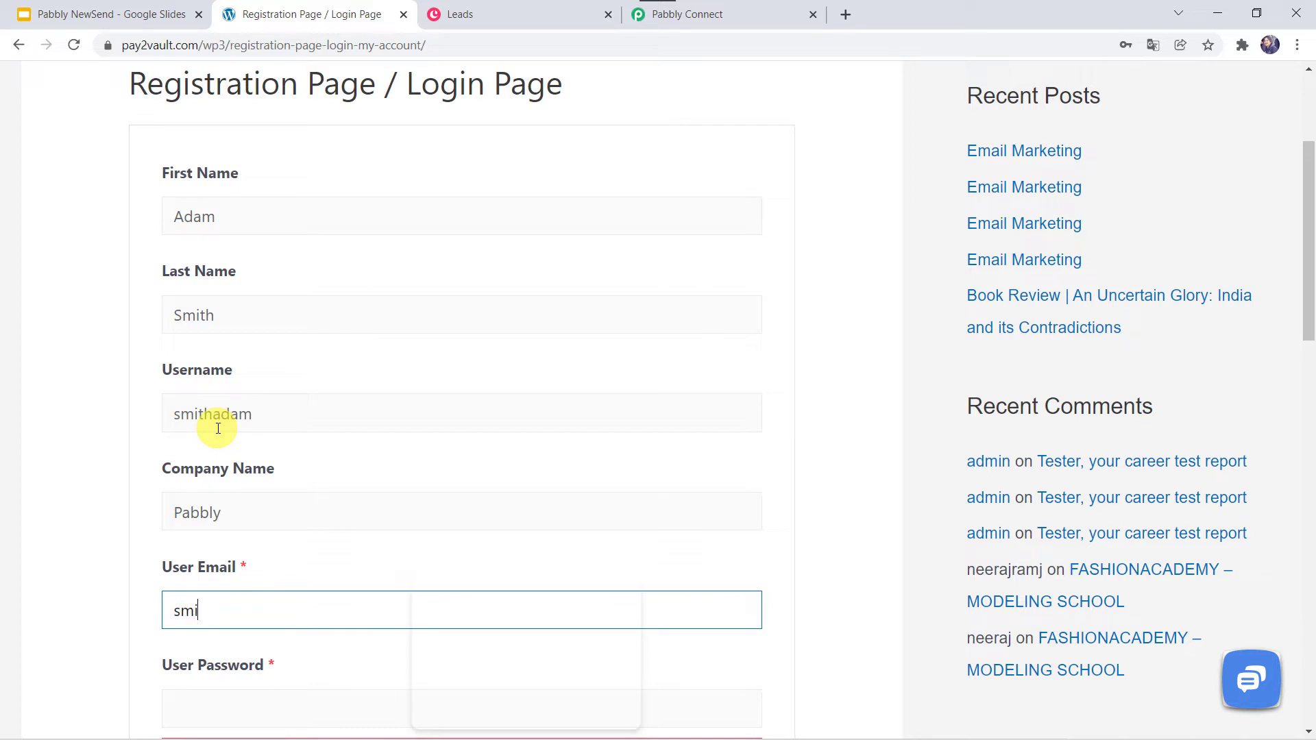
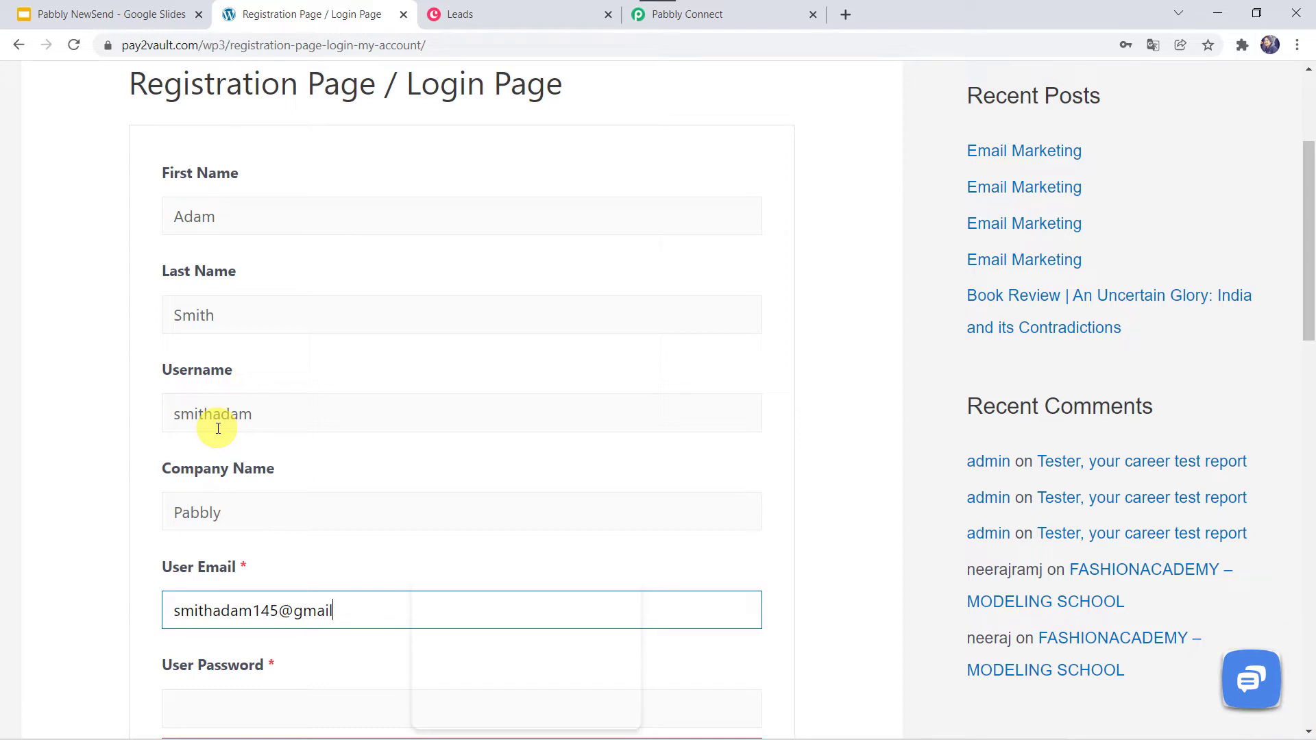
- Enter a password and phone number, set the country to India, and submit the registration
scroll(218, 426, "down", 5)
left_click(229, 384)
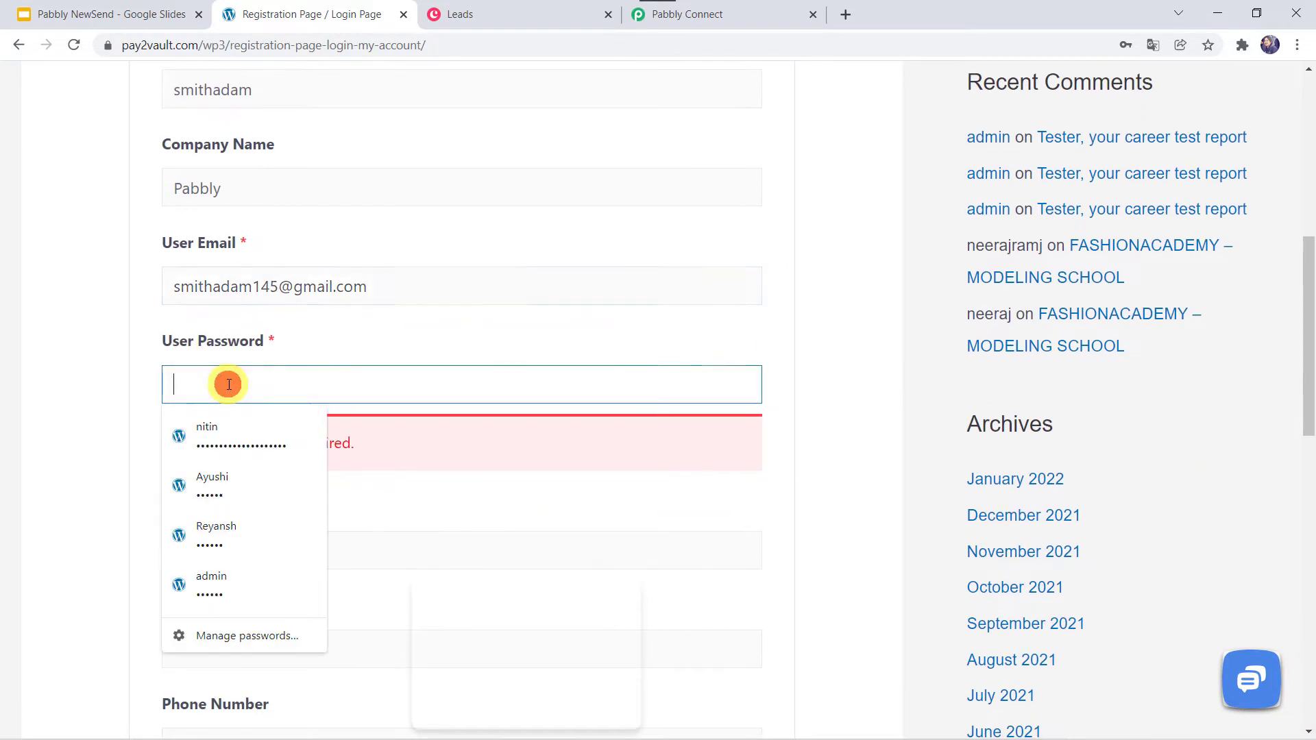
type("1234")
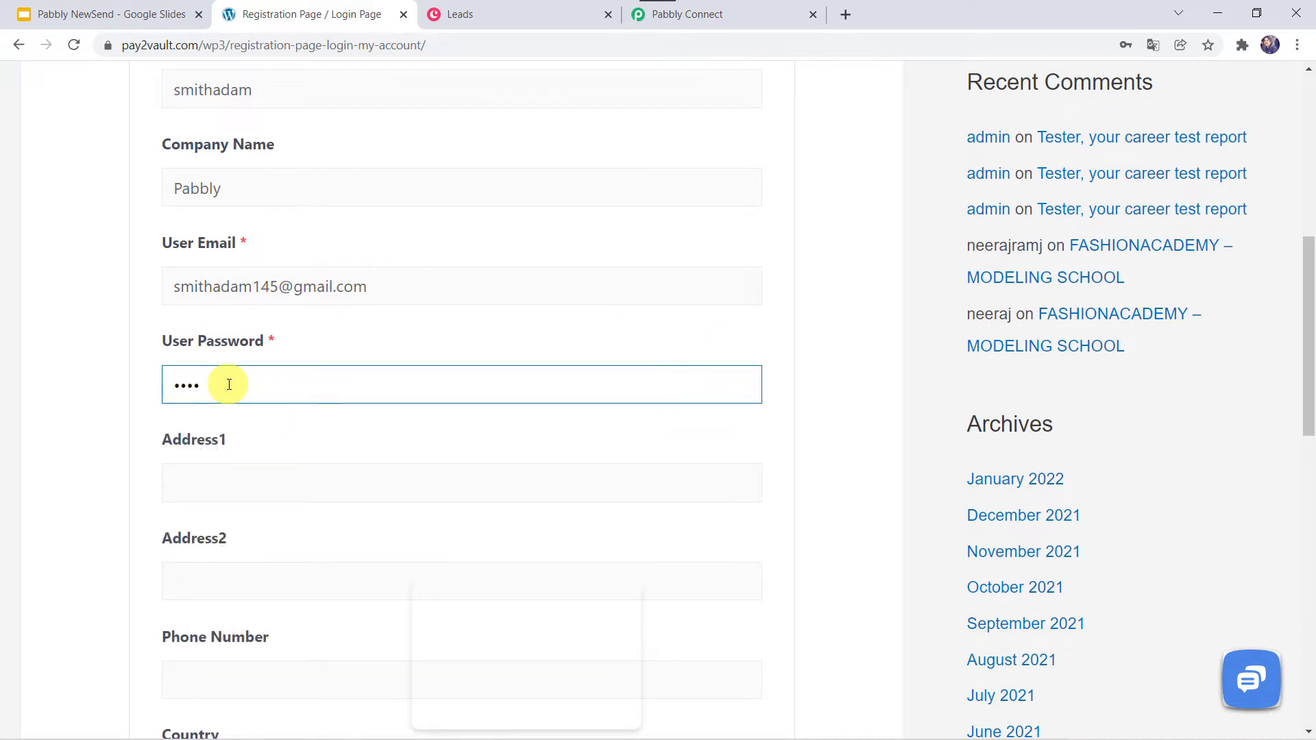
type("567890123456")
scroll(228, 384, "down", 2)
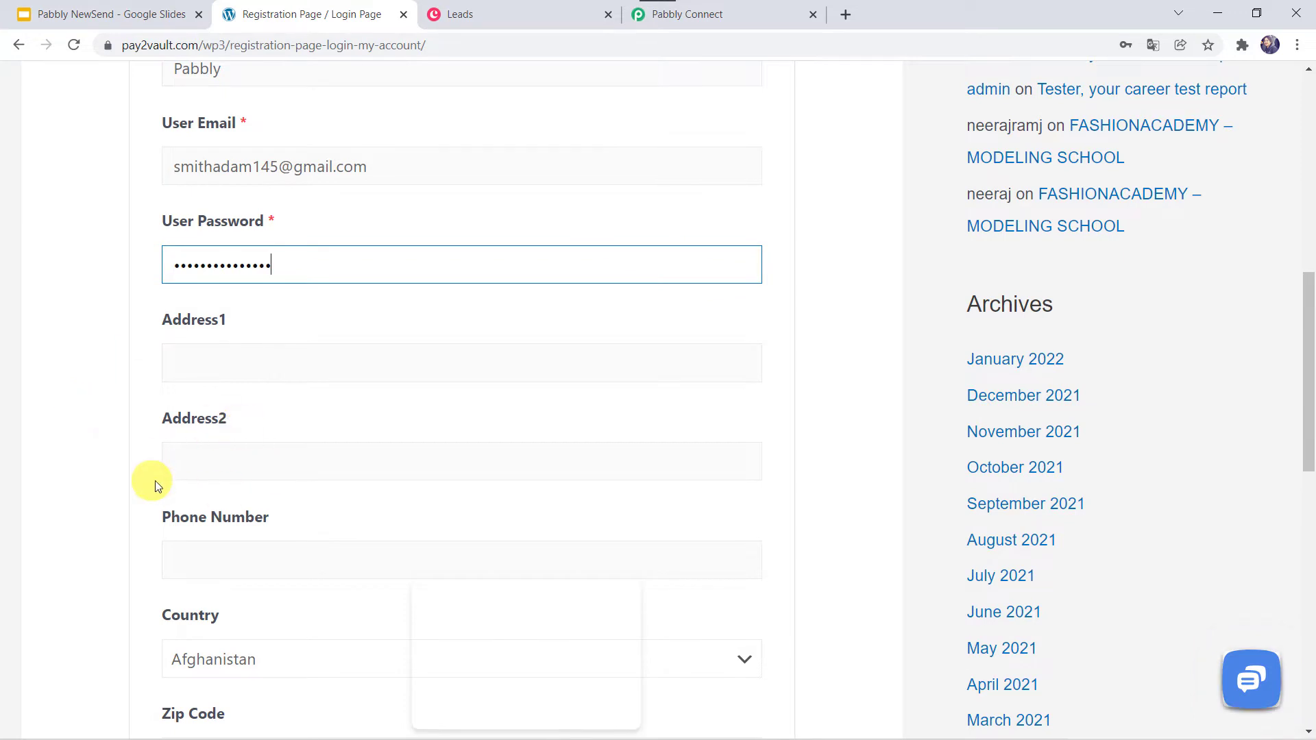
scroll(154, 485, "down", 3)
left_click(201, 391)
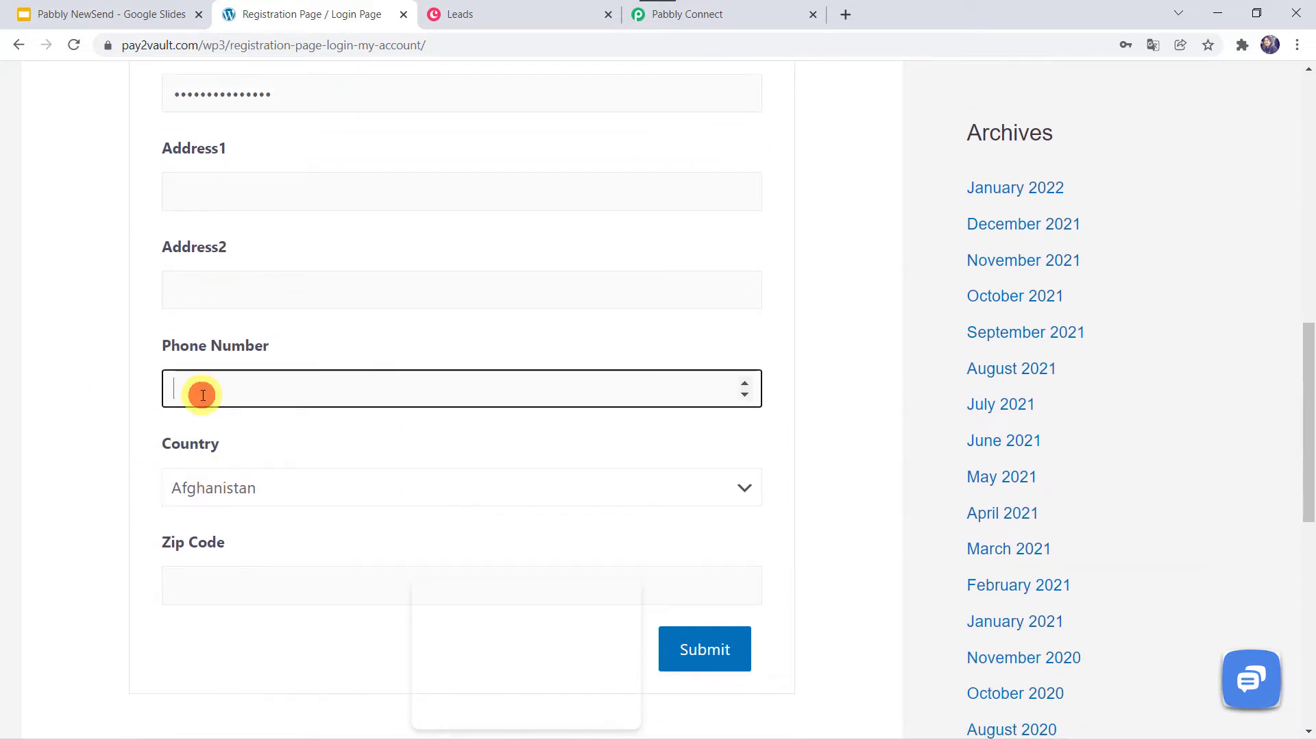
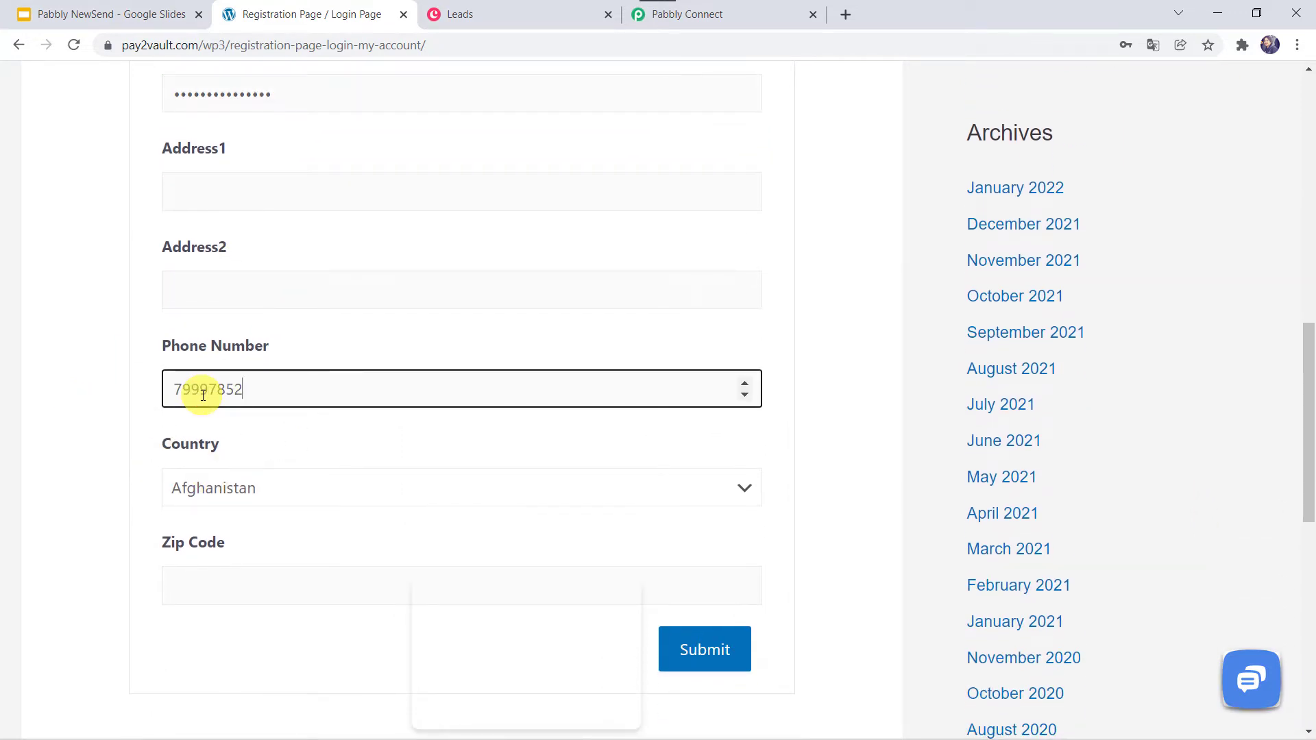
left_click(192, 490)
type("in")
key("Return")
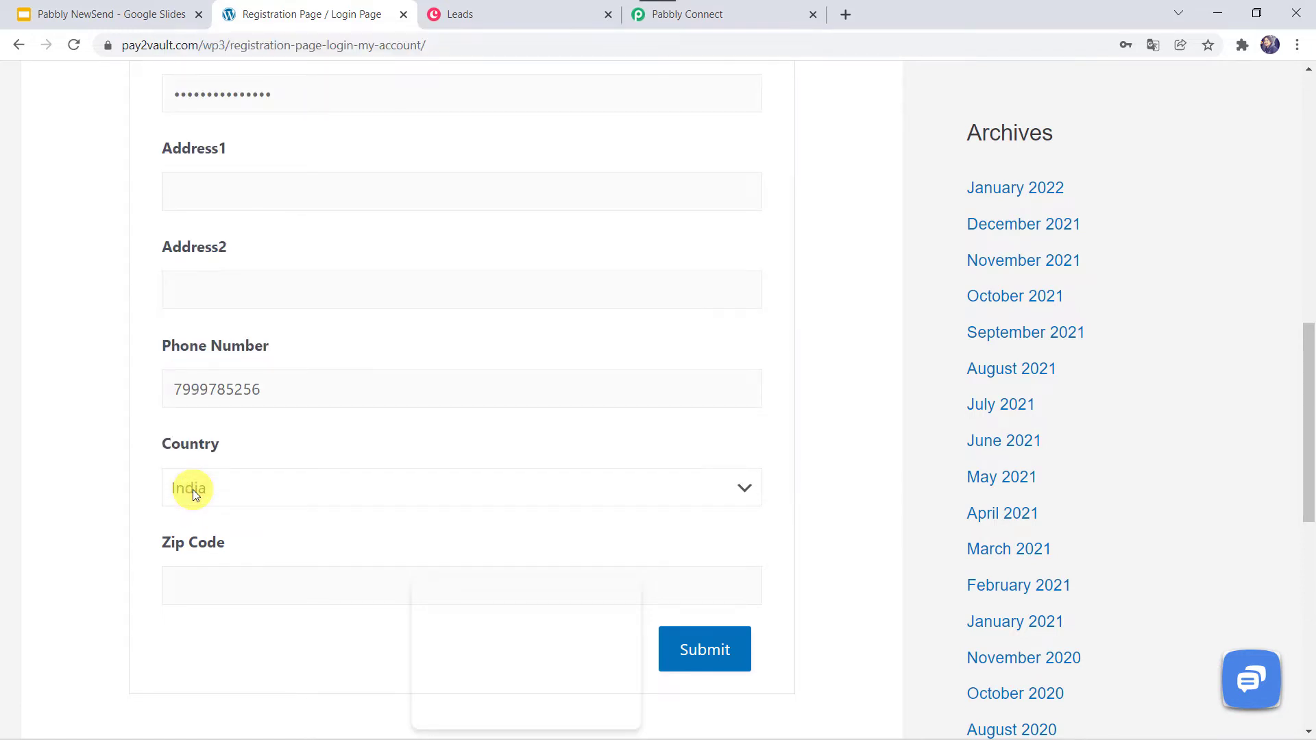
left_click(694, 659)
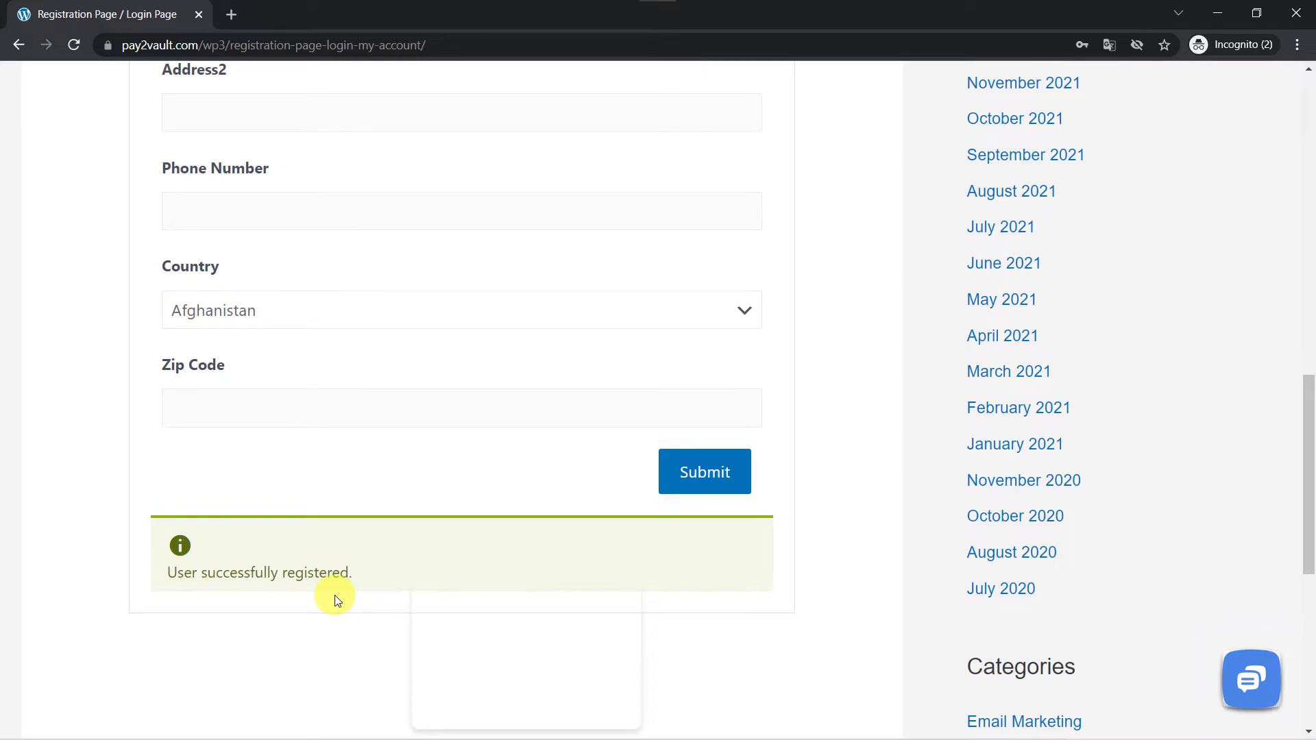
- Return to Copper and reload the Leads list to look for the new lead
key("alt+Tab")
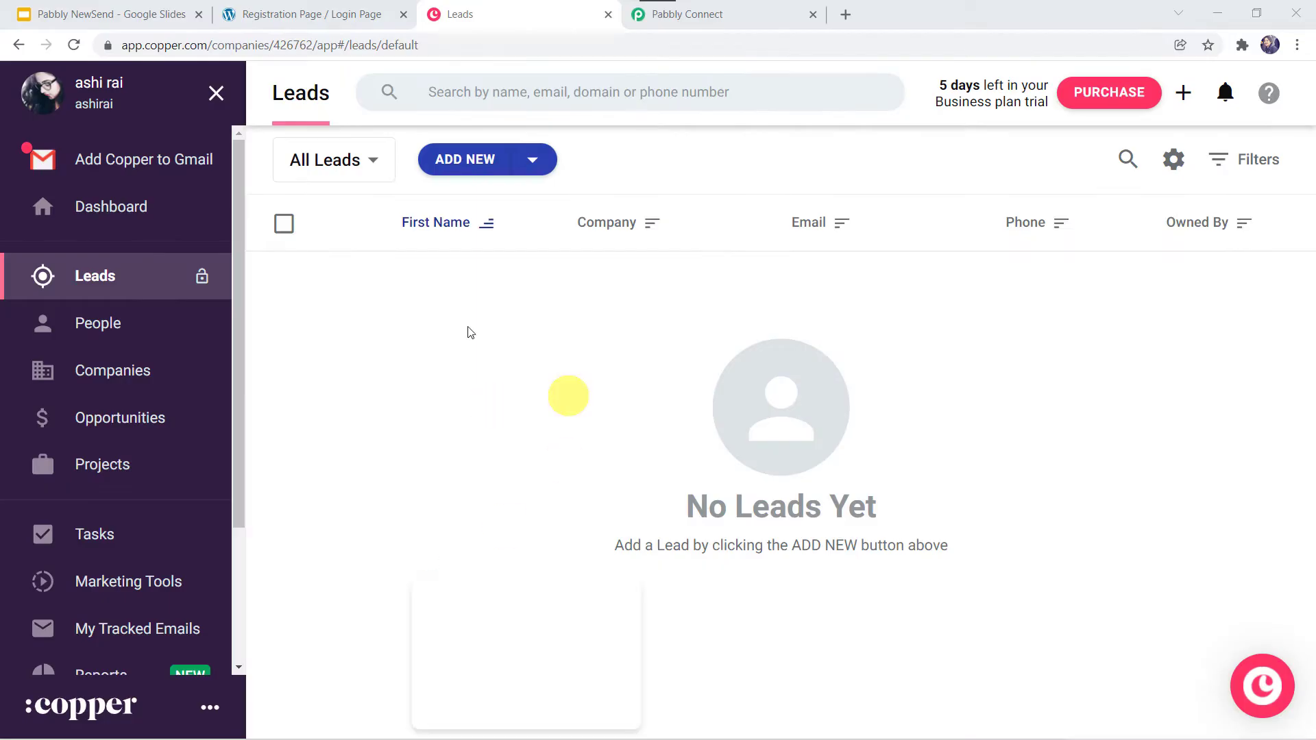
left_click(75, 44)
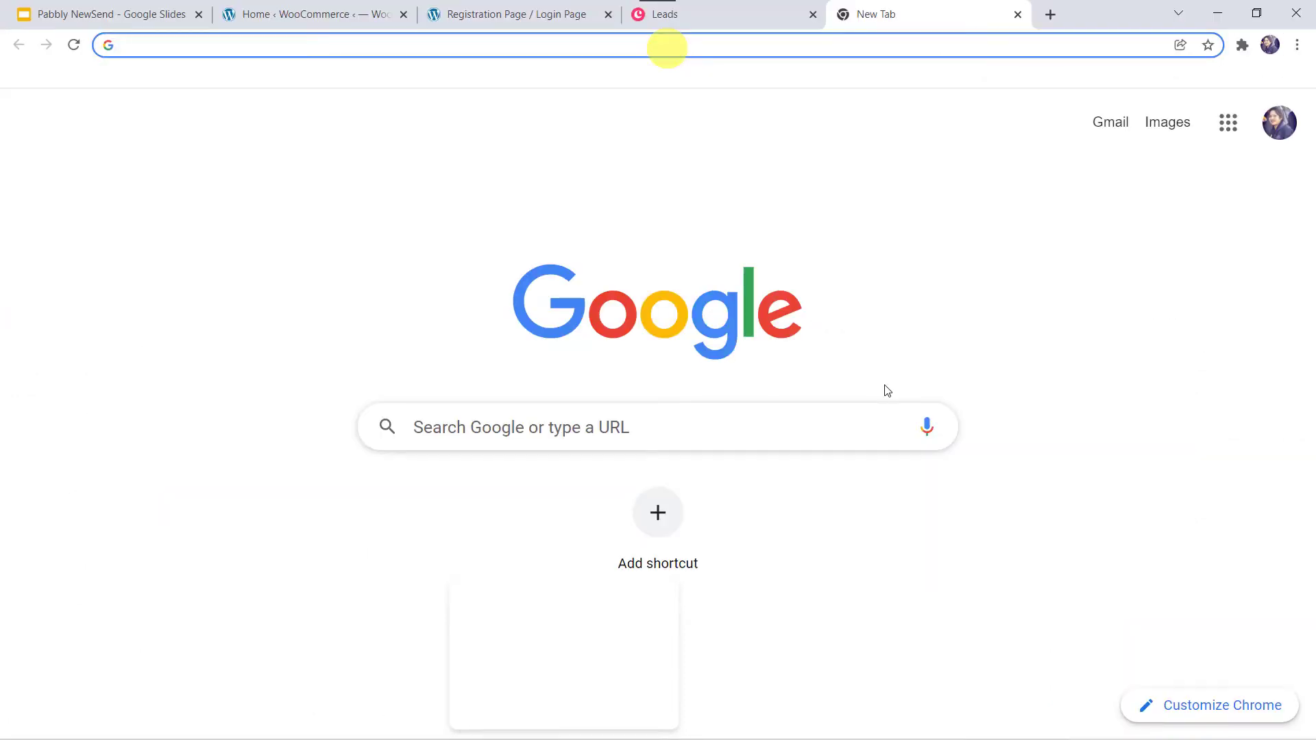
- Go to pabbly.com, open Pabbly Connect from Products, and sign in
type("pa")
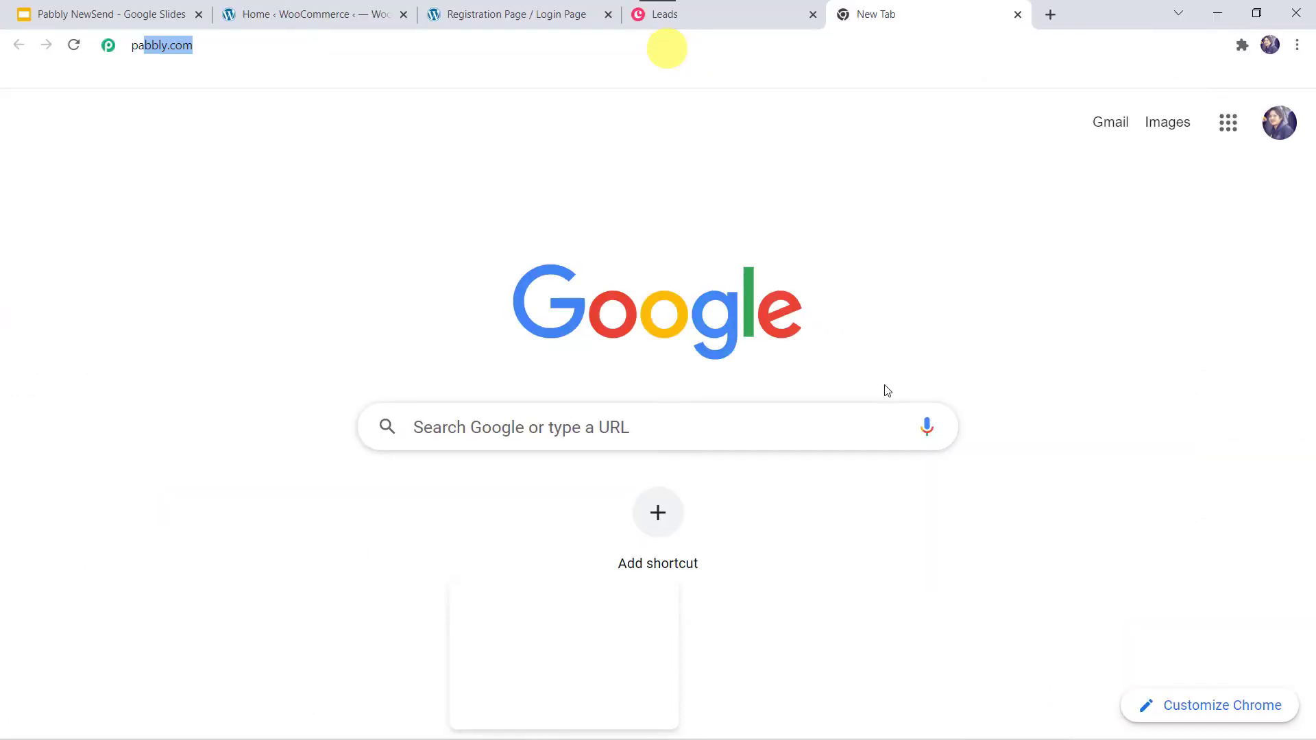
type("bbly")
key("Return")
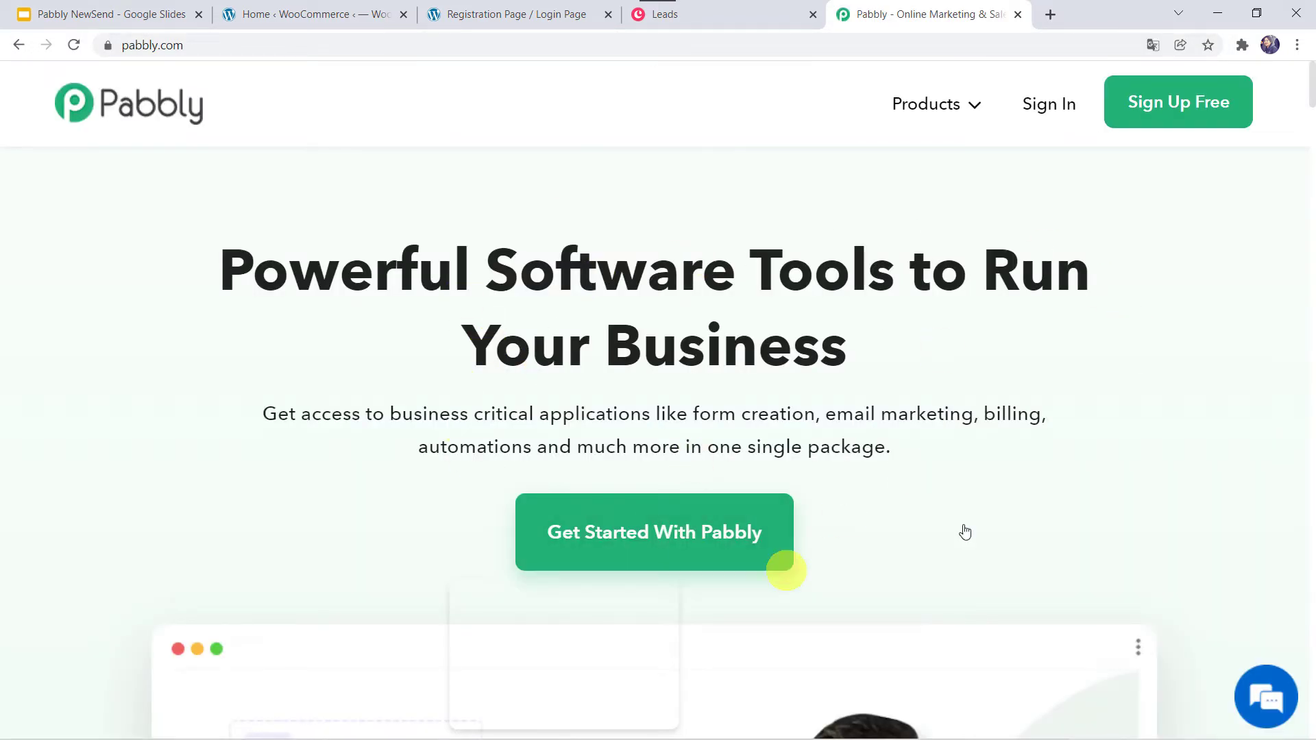
left_click(946, 107)
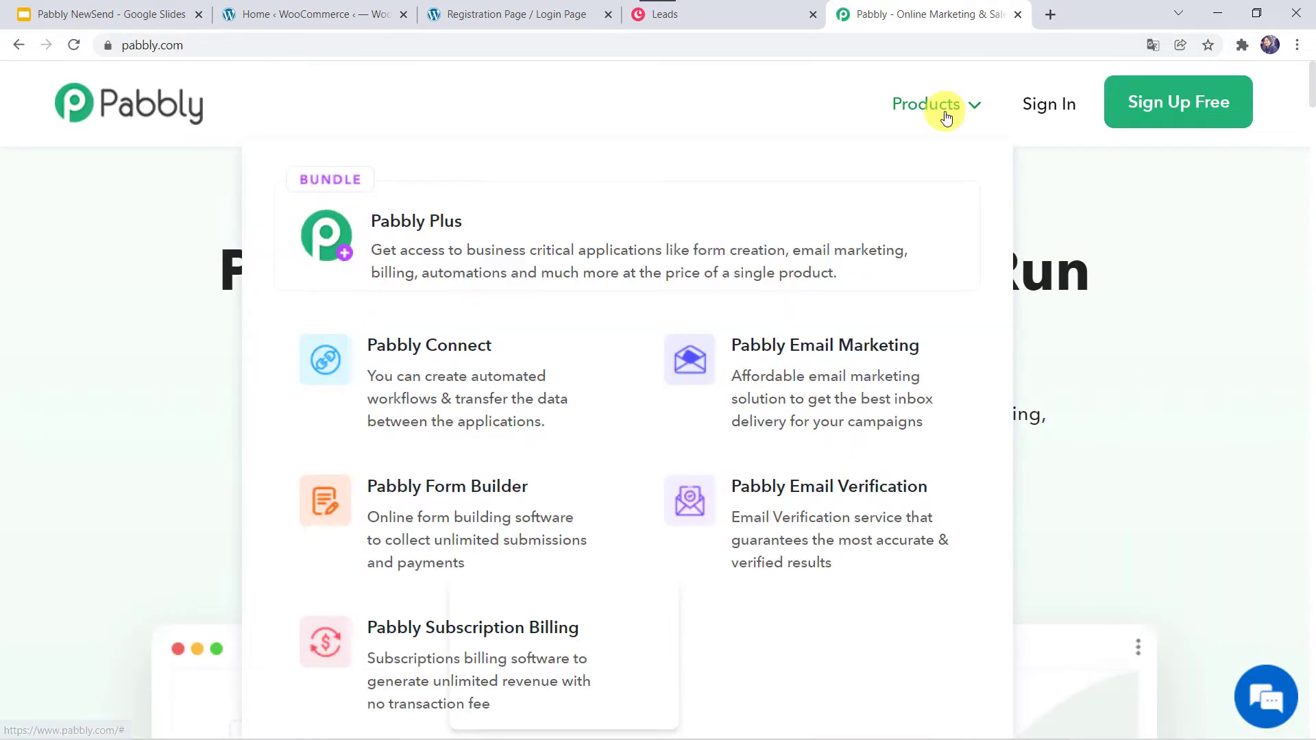
left_click(479, 389)
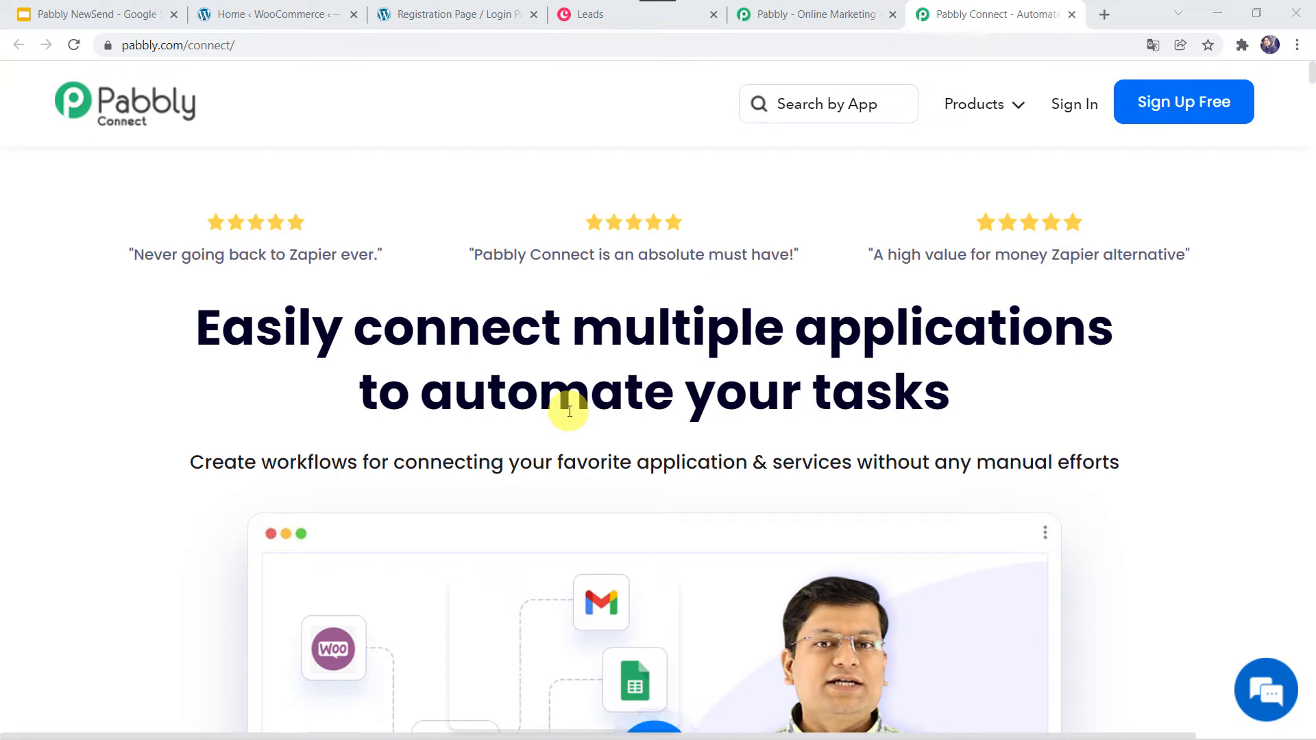
left_click(1191, 103)
left_click(1071, 110)
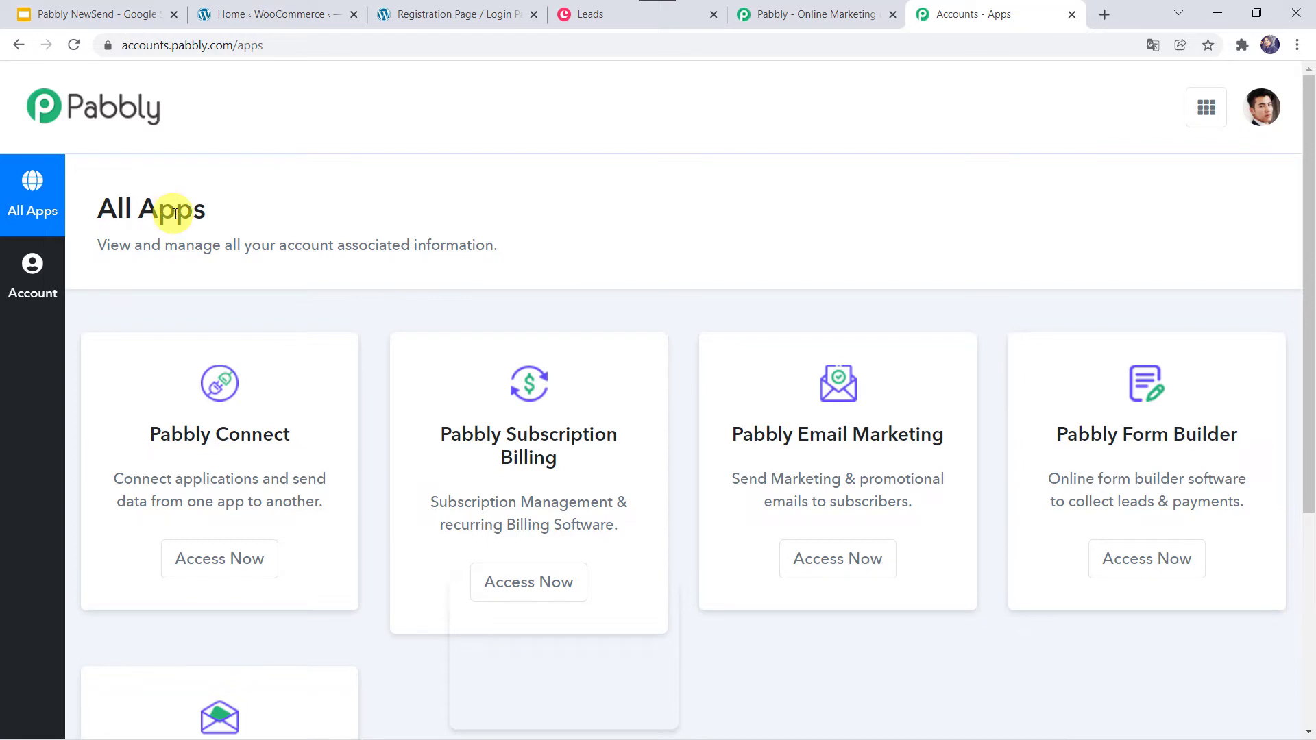
- Launch Pabbly Connect and create a workflow named 'WooCommerce and Copper Integration'
left_click(213, 559)
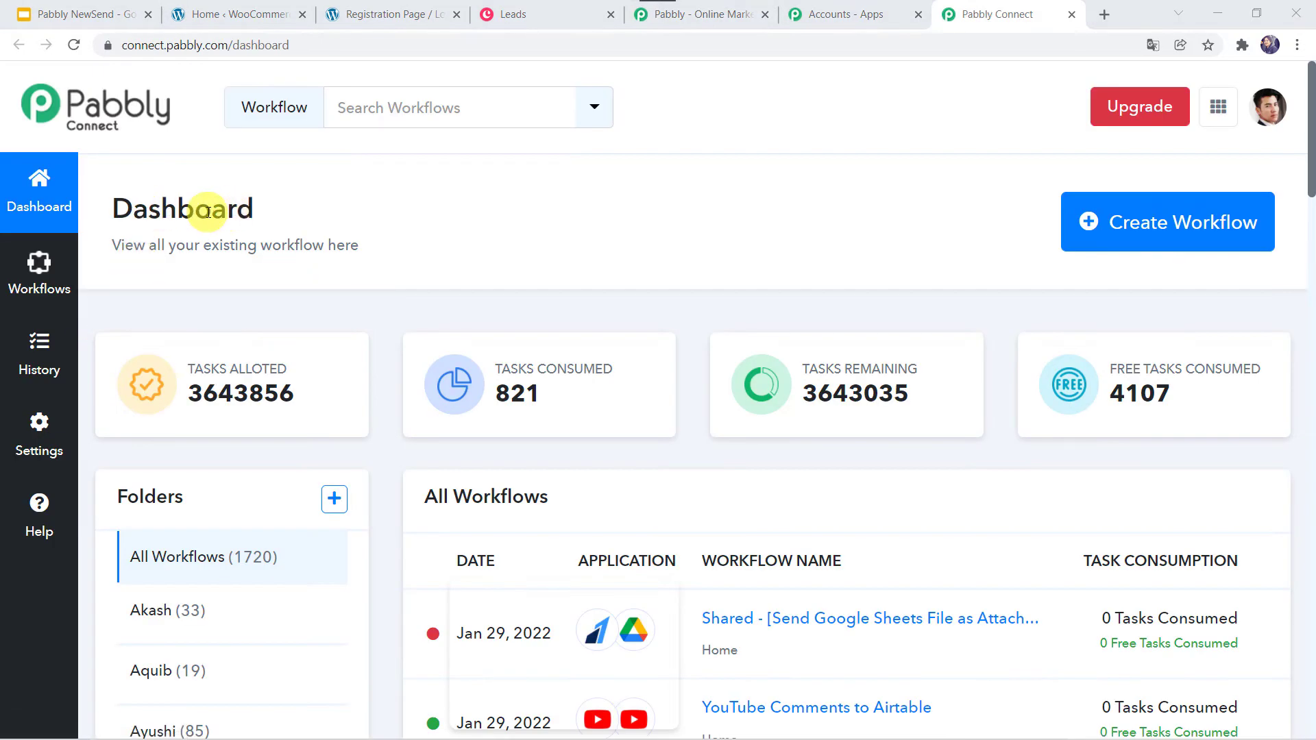
scroll(693, 529, "down", 5)
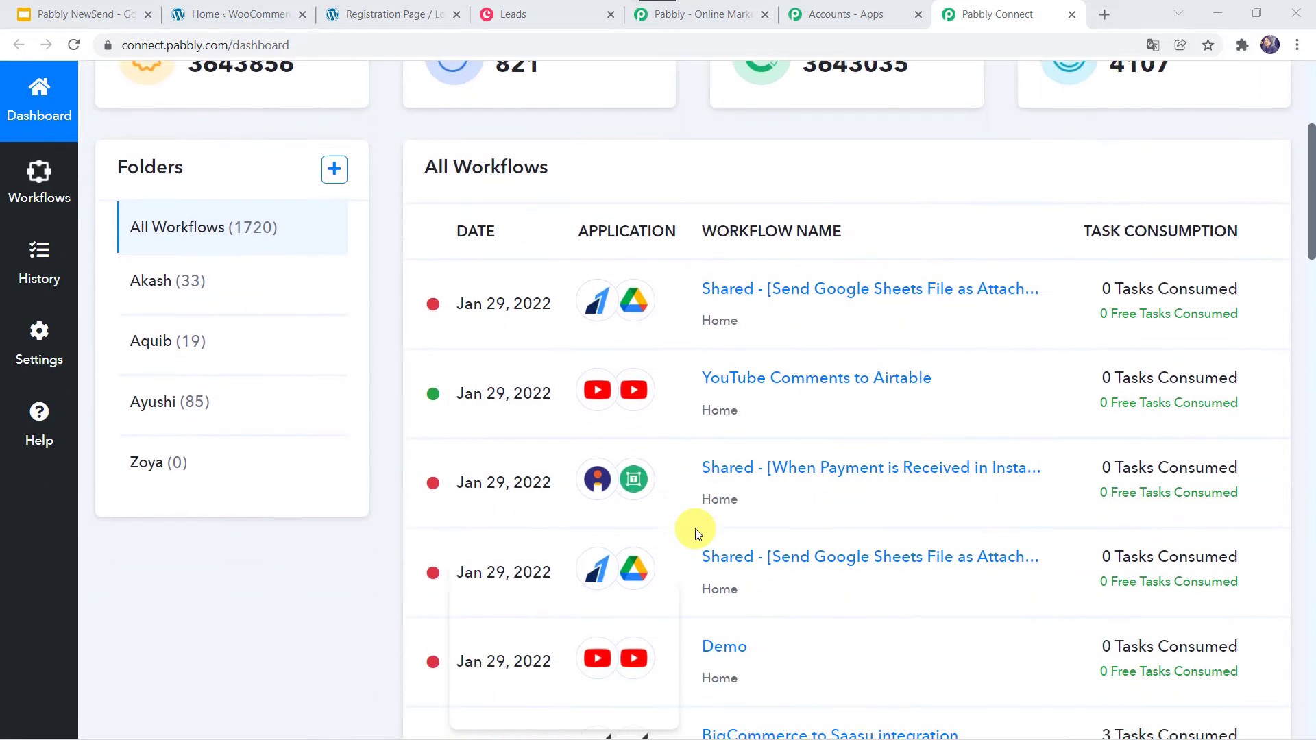
scroll(697, 535, "up", 5)
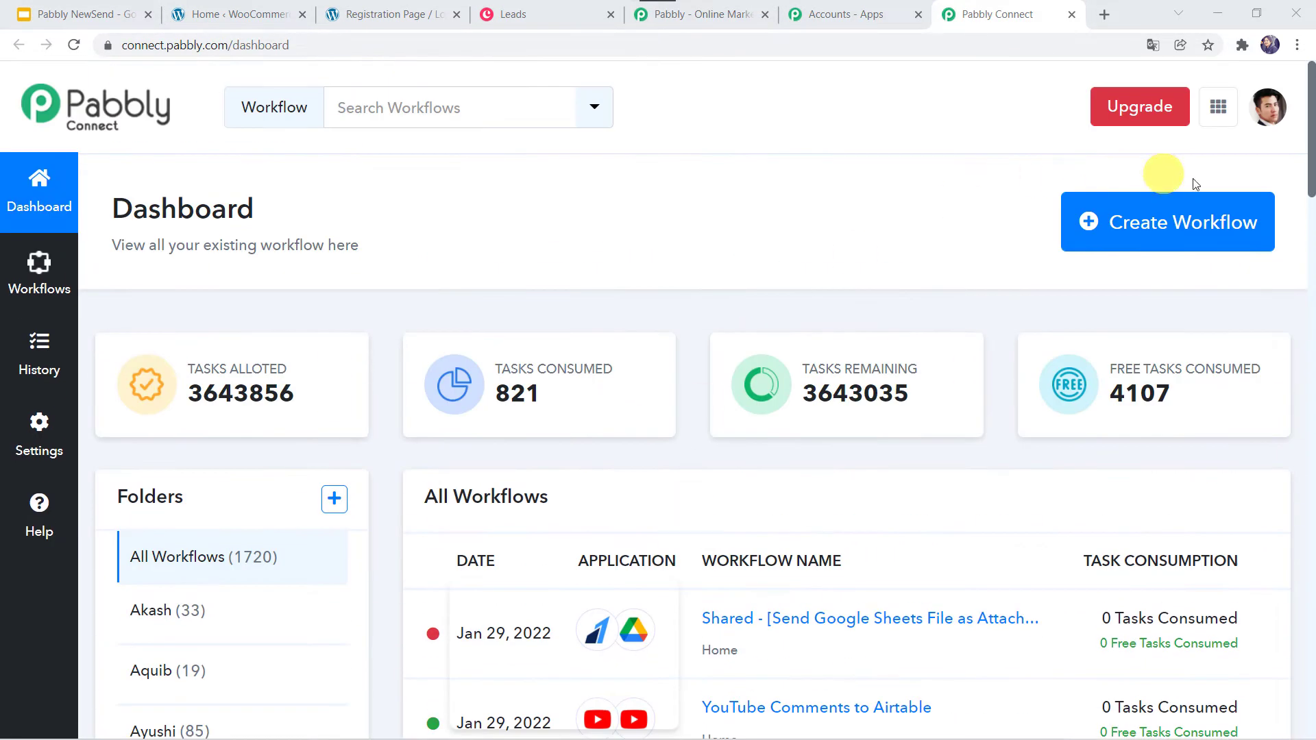
left_click(1156, 234)
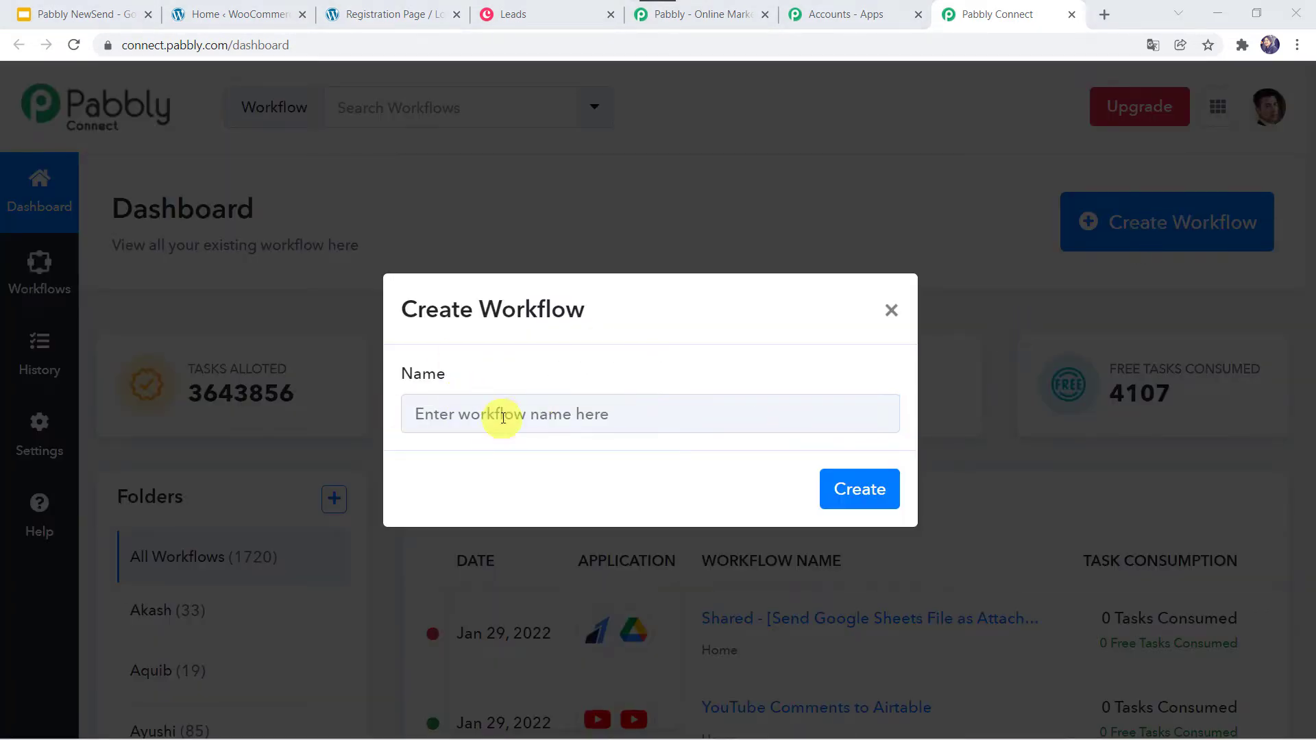
left_click(502, 416)
type("W")
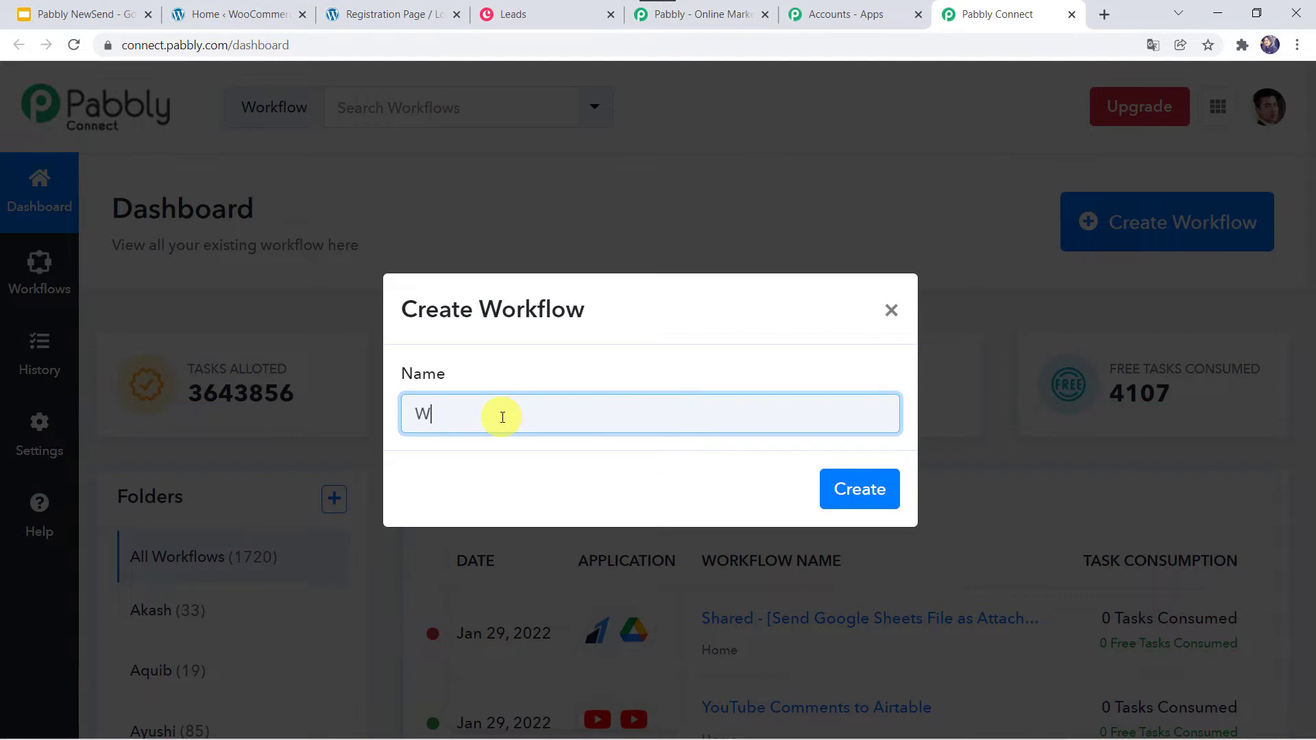
type("ooCommerce and ")
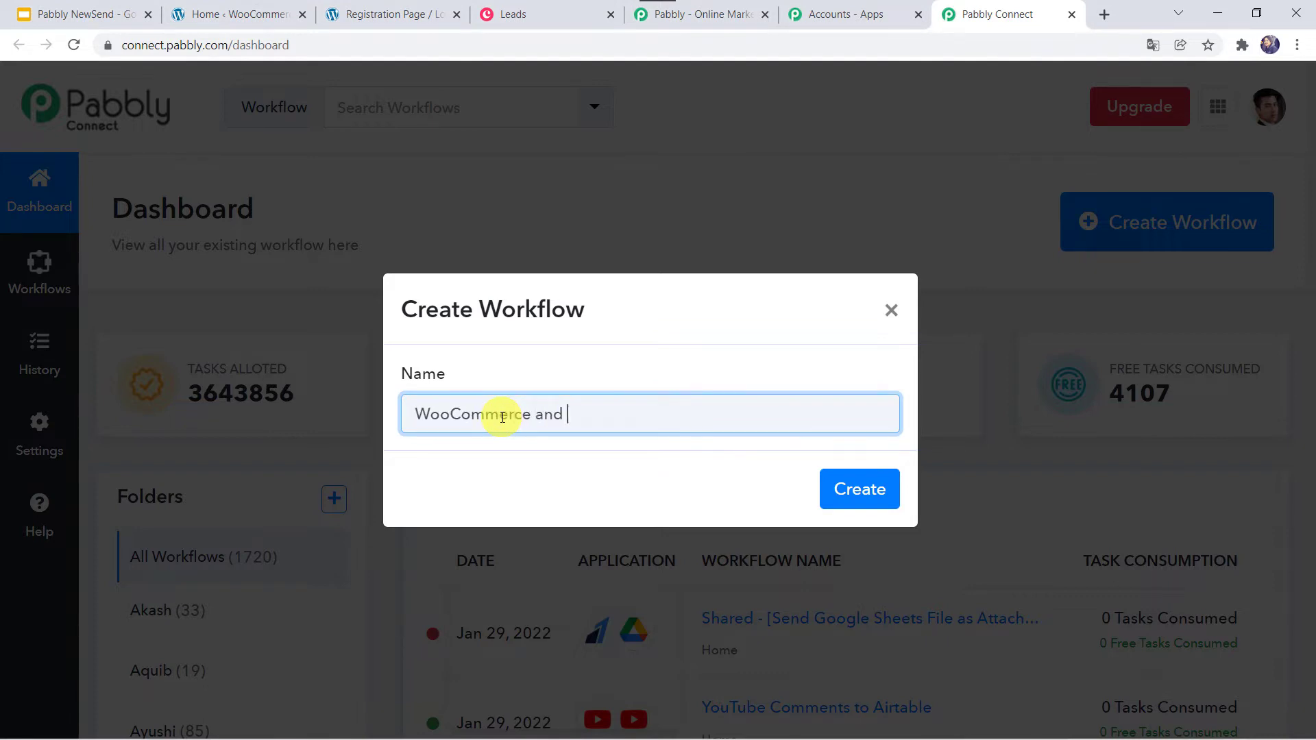
type("Copper Integration")
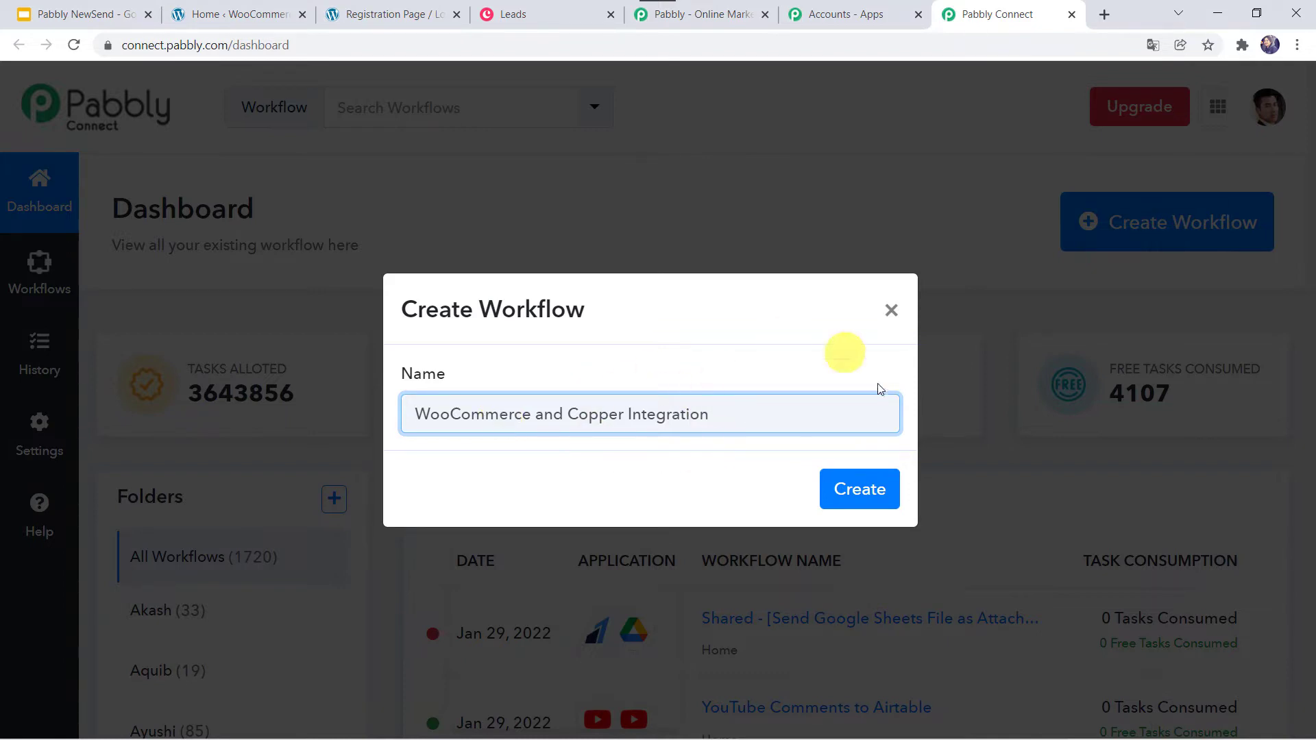
left_click(880, 487)
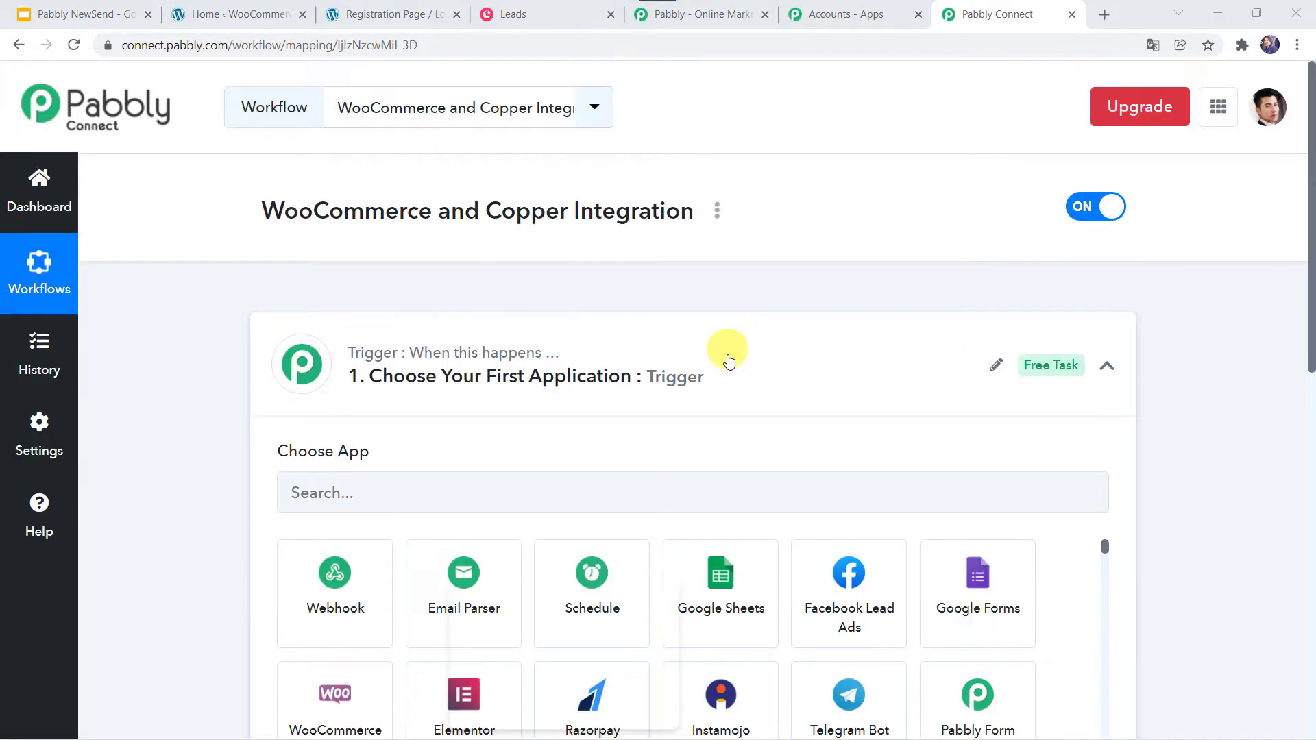
- Set the trigger app to WooCommerce with the New Customer Created event
left_click(726, 357)
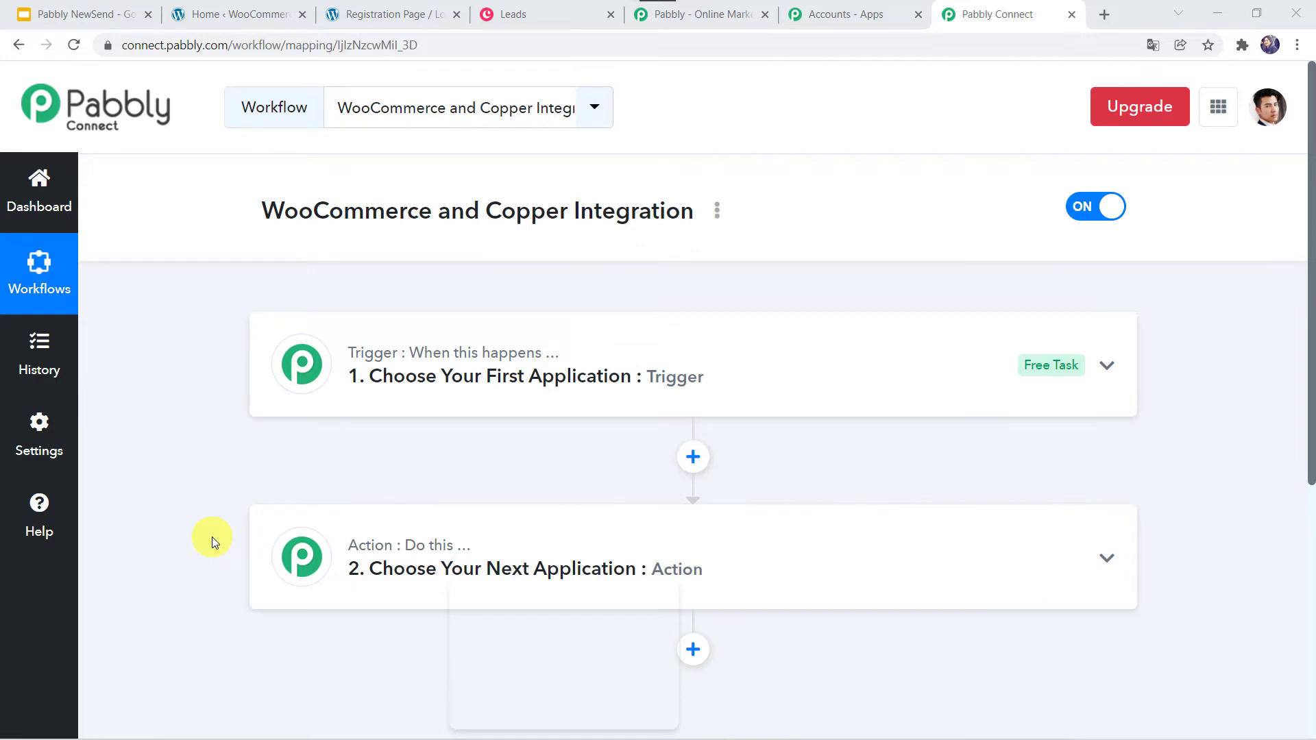
left_click(705, 368)
scroll(705, 368, "down", 2)
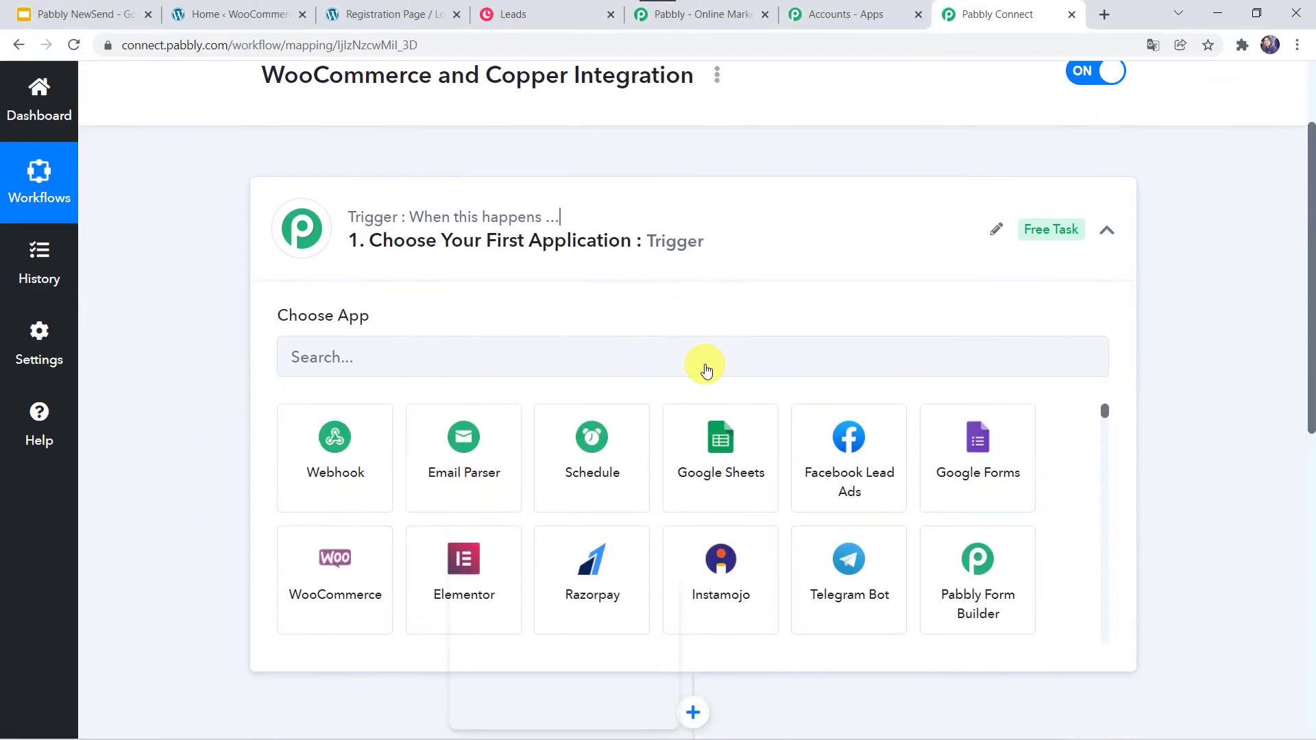
left_click(441, 345)
type("Woo")
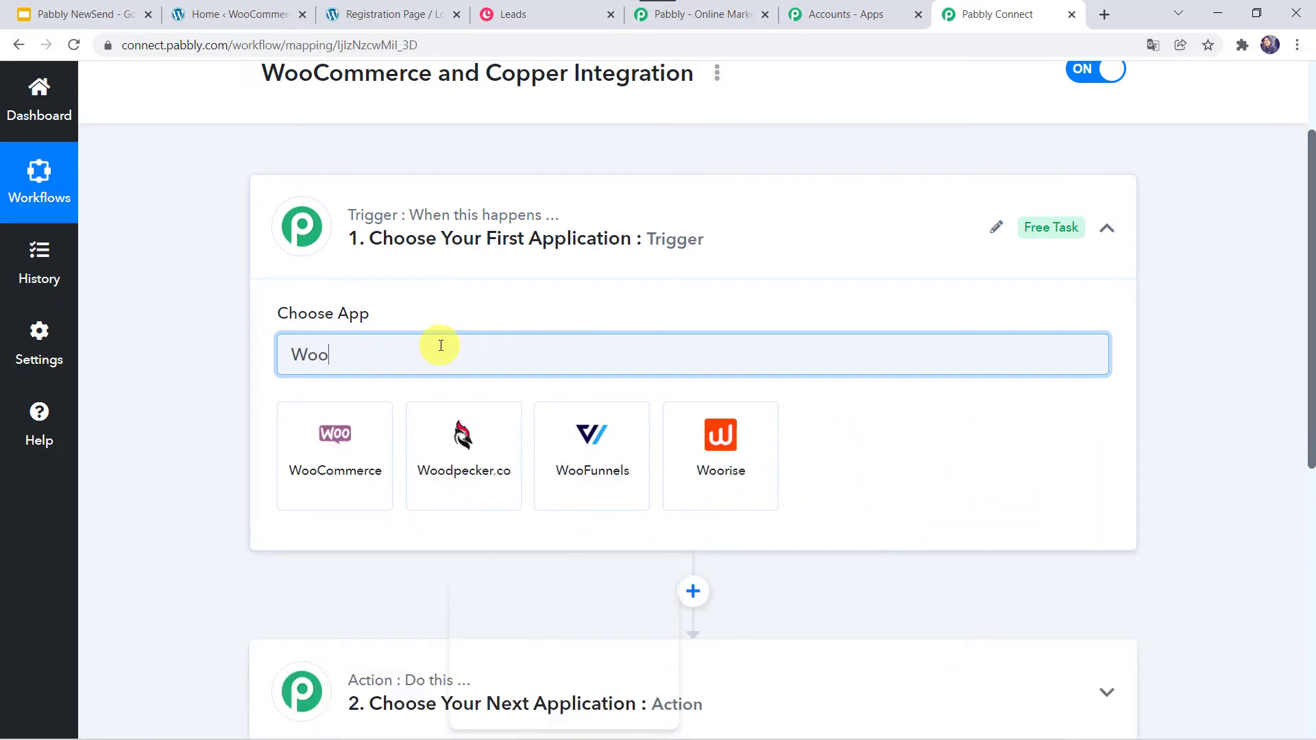
left_click(315, 456)
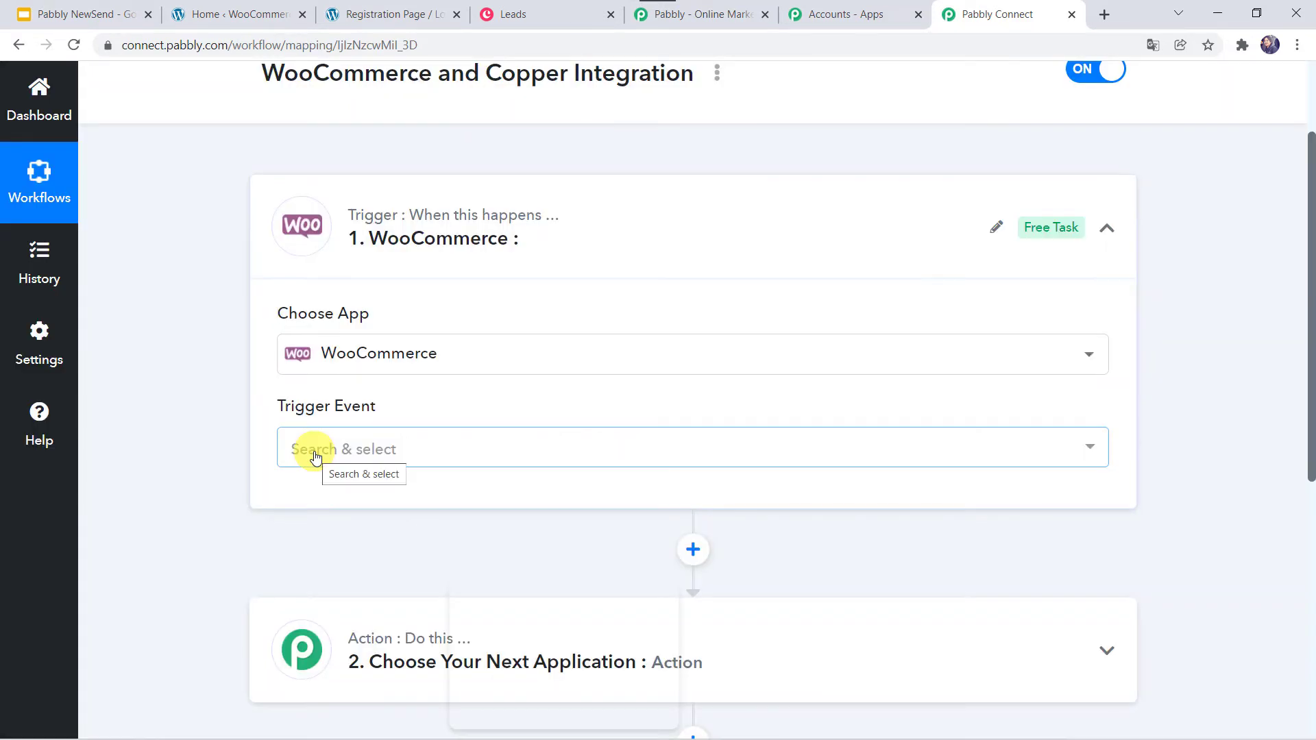
left_click(326, 454)
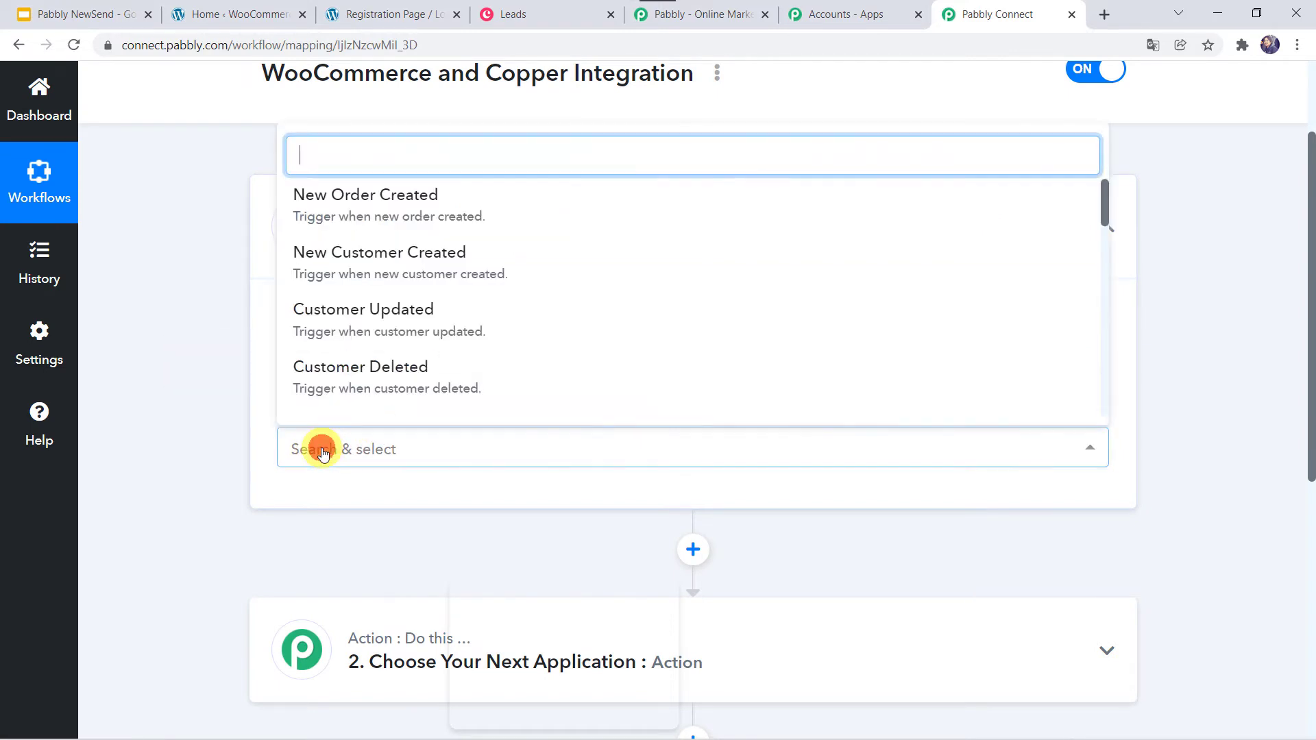
left_click(363, 259)
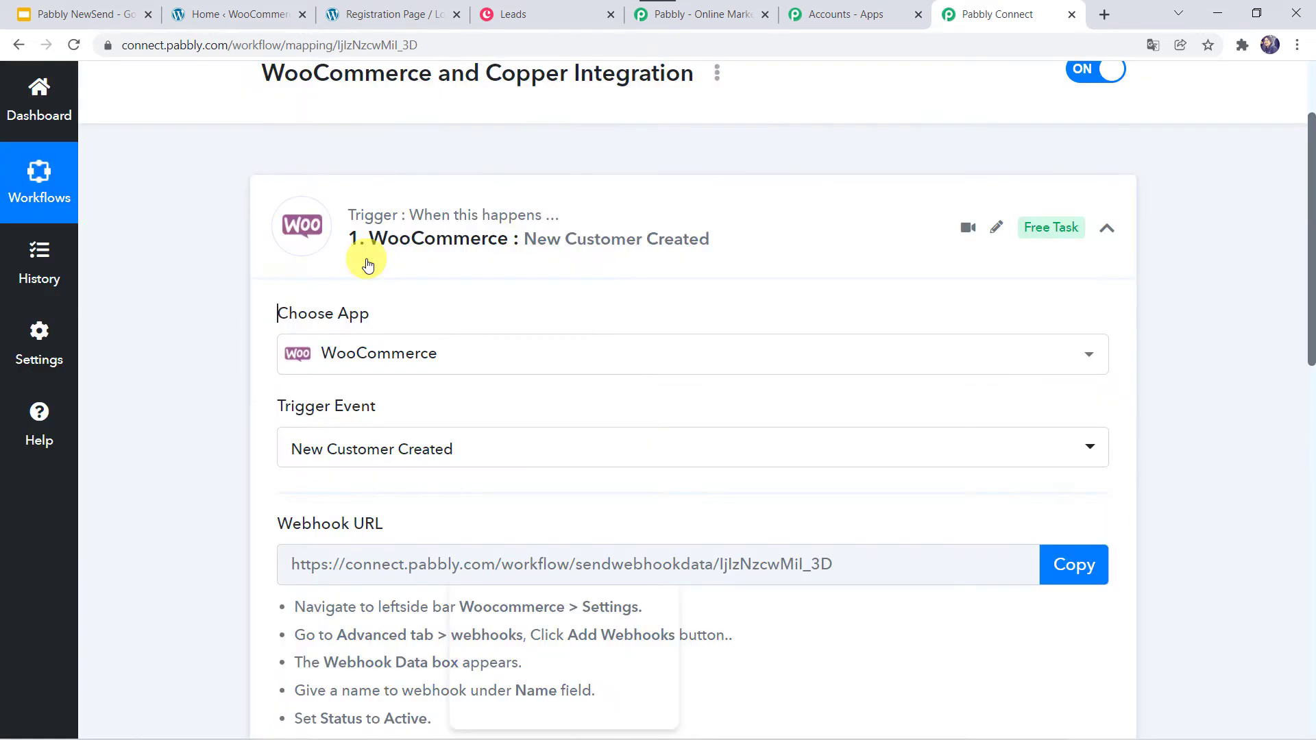
scroll(249, 490, "down", 2)
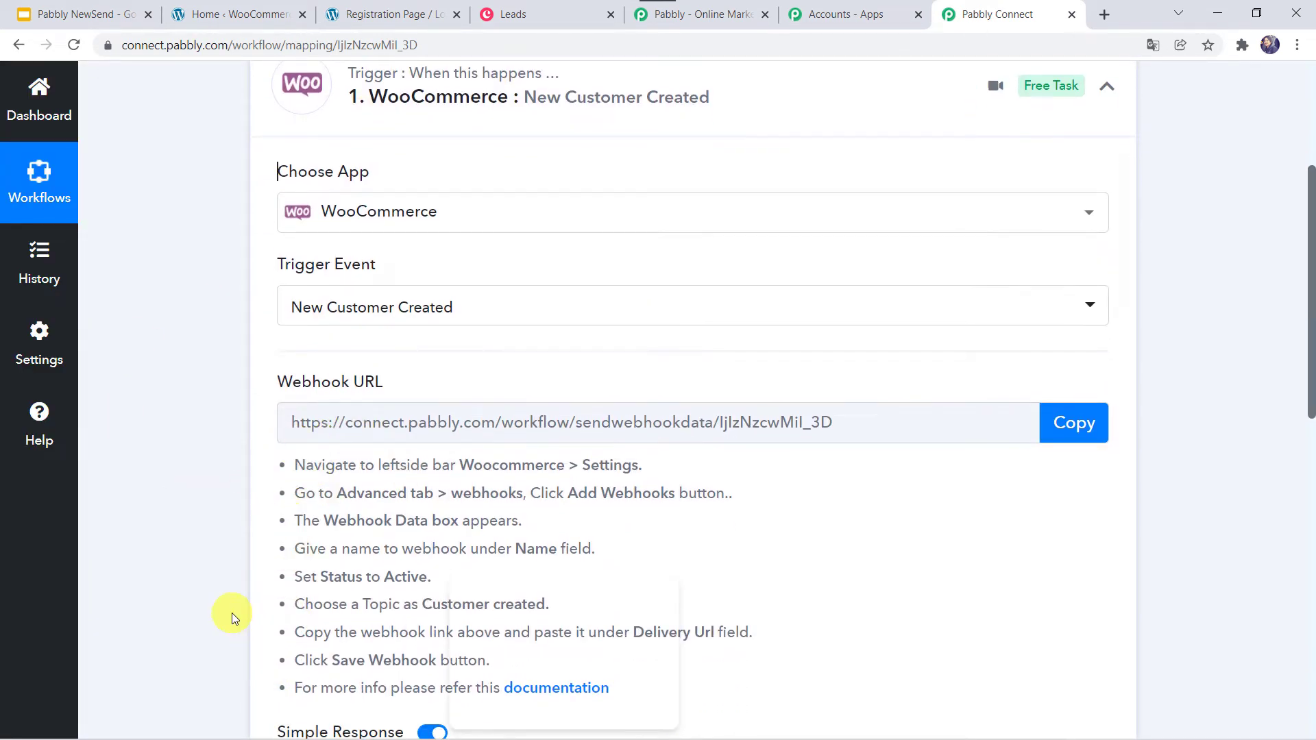
scroll(233, 616, "down", 1)
scroll(232, 615, "down", 3)
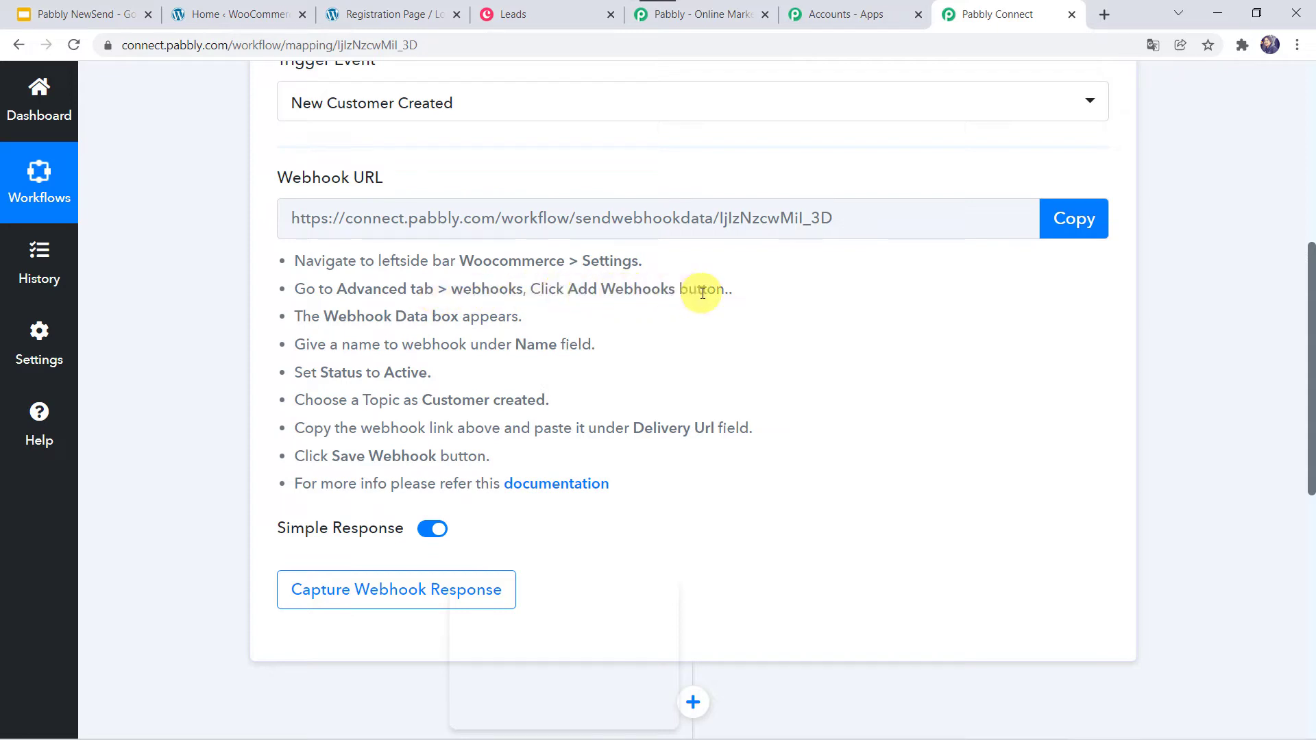
- Copy Pabbly's webhook URL and start a new webhook under WooCommerce Settings > Advanced > Webhooks
left_click(1075, 227)
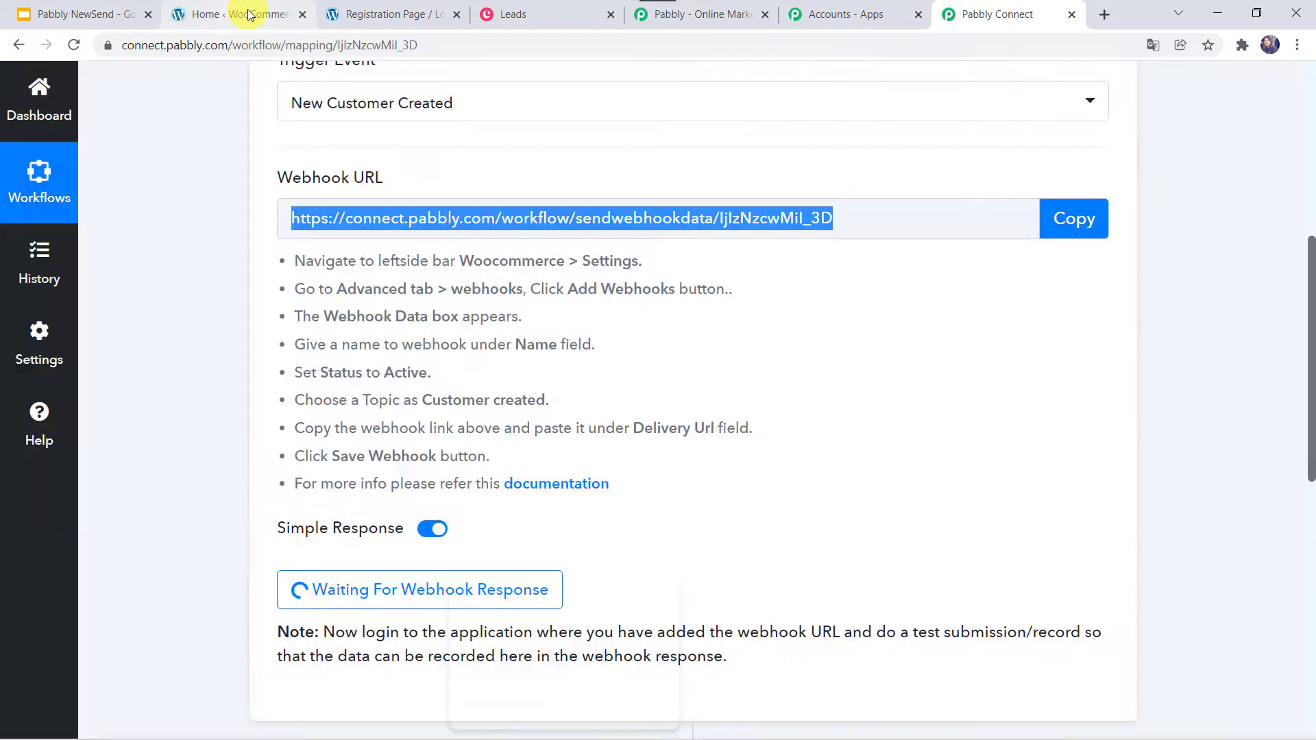
left_click(250, 13)
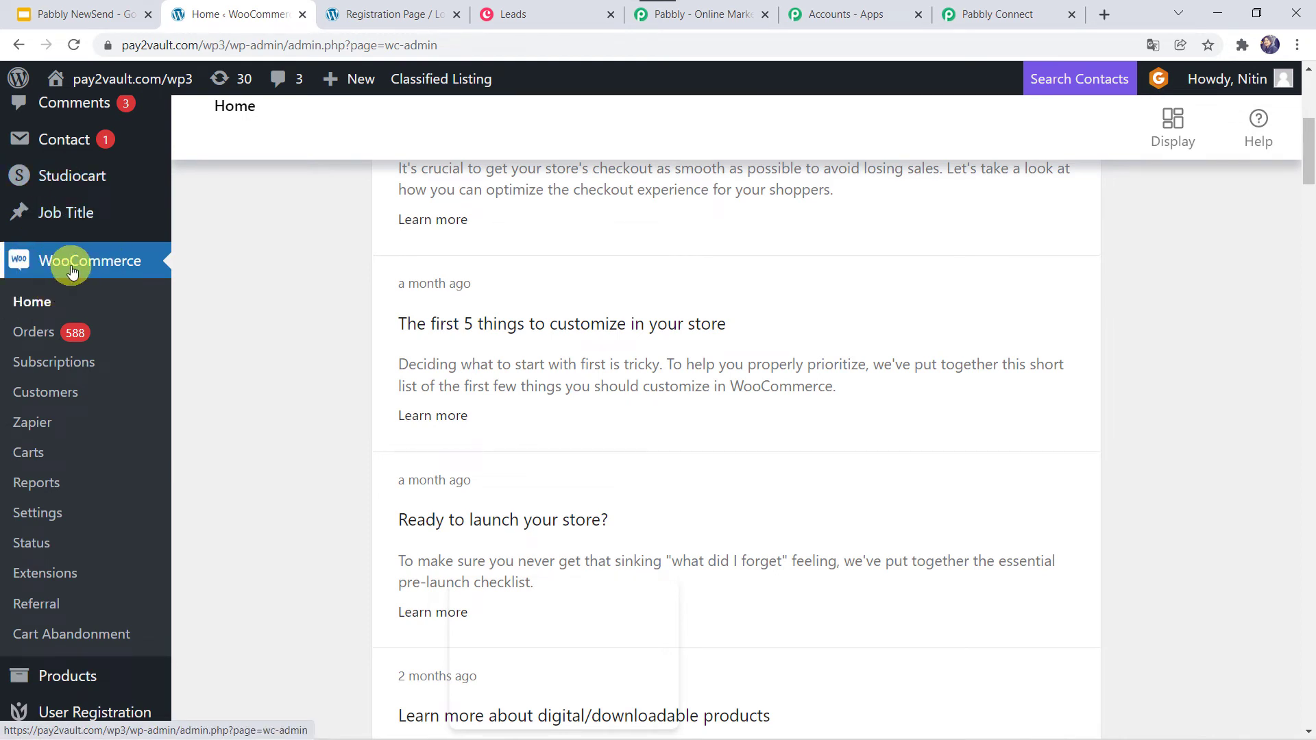
left_click(53, 518)
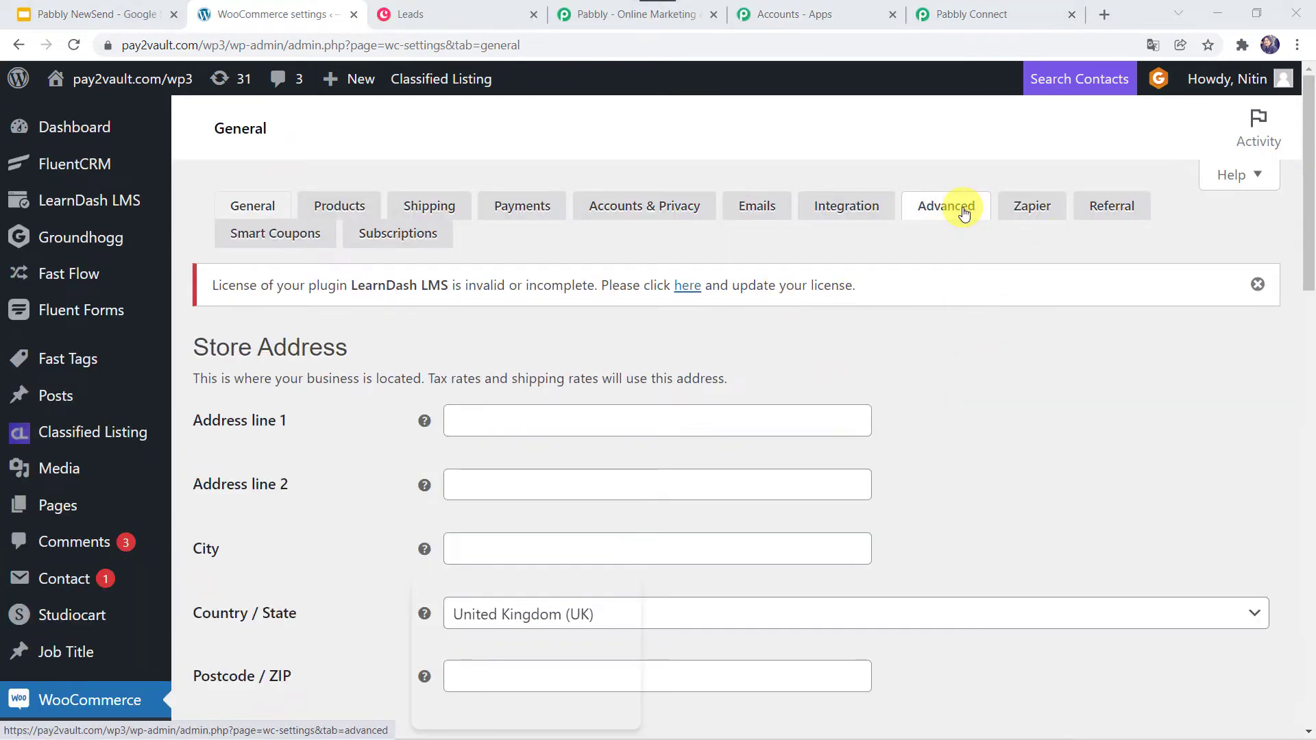
left_click(964, 214)
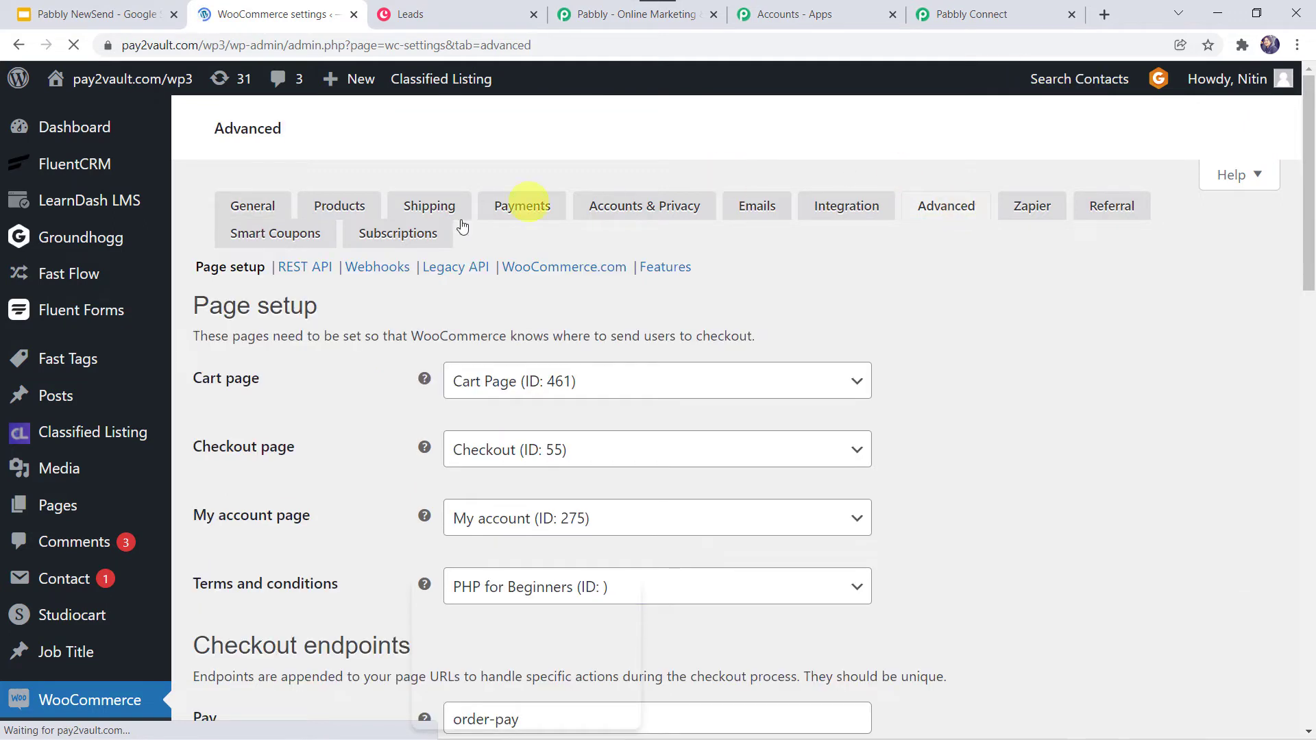
left_click(386, 267)
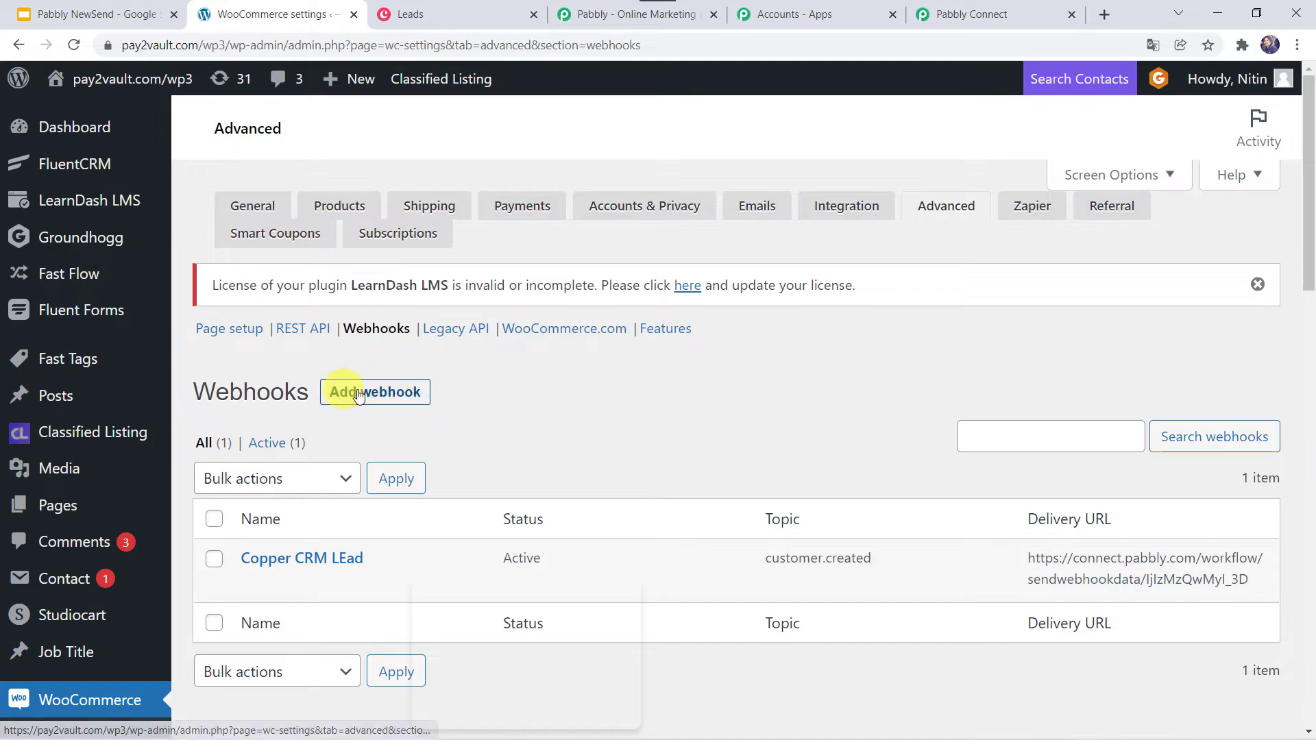
left_click(392, 401)
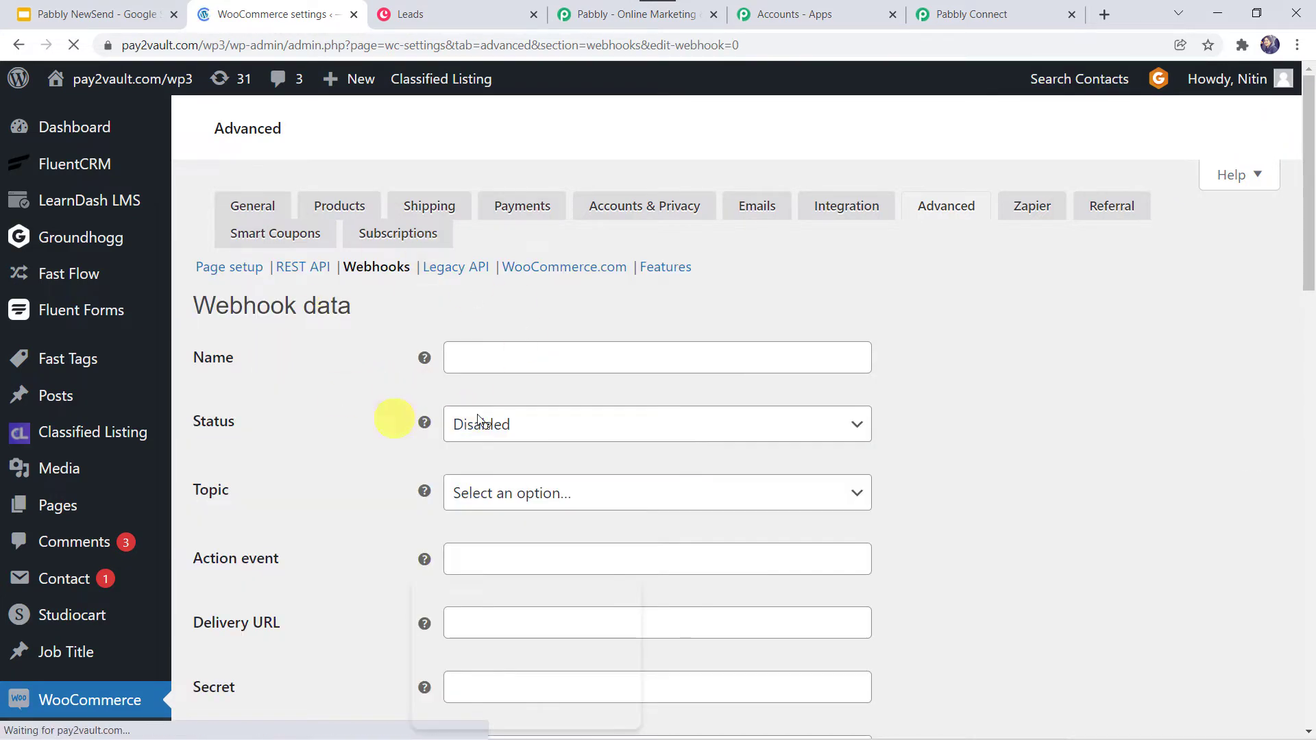
- Name the webhook 'WooCommerce to Copper Integration' with status Active and topic Customer created
left_click(462, 350)
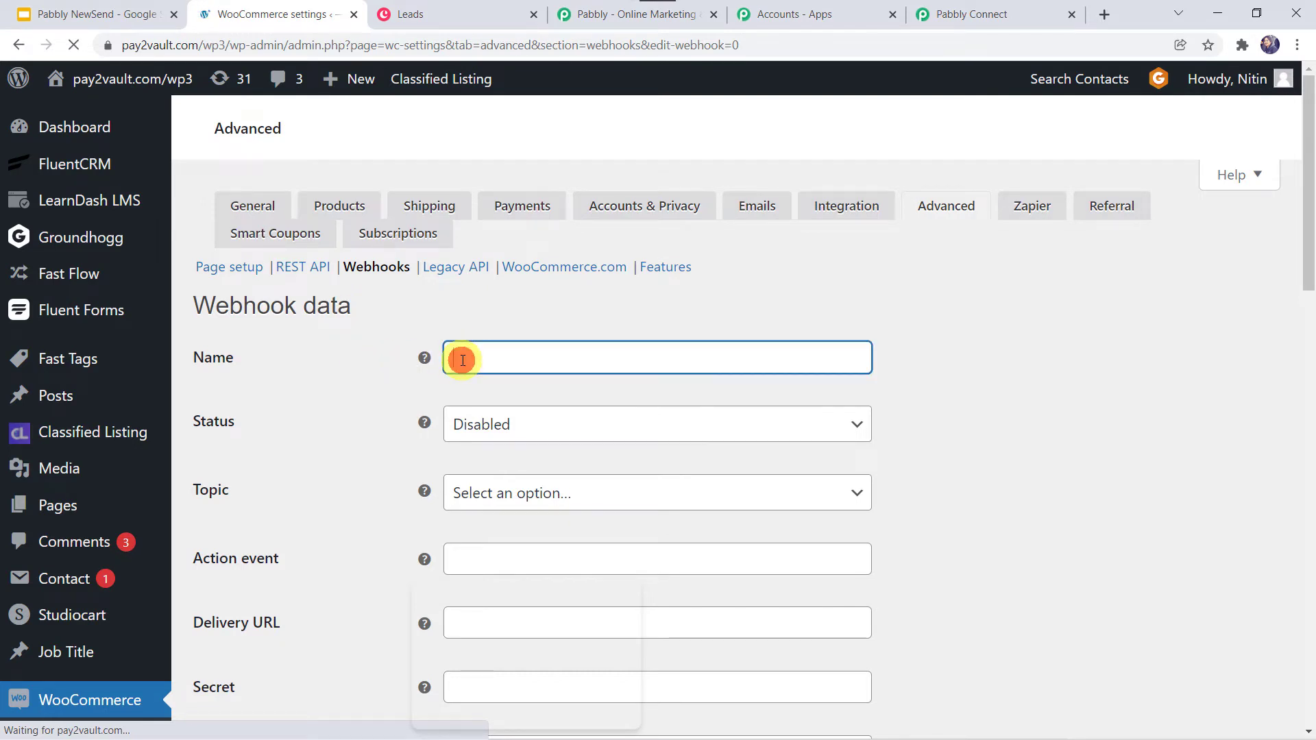
type("WooComm")
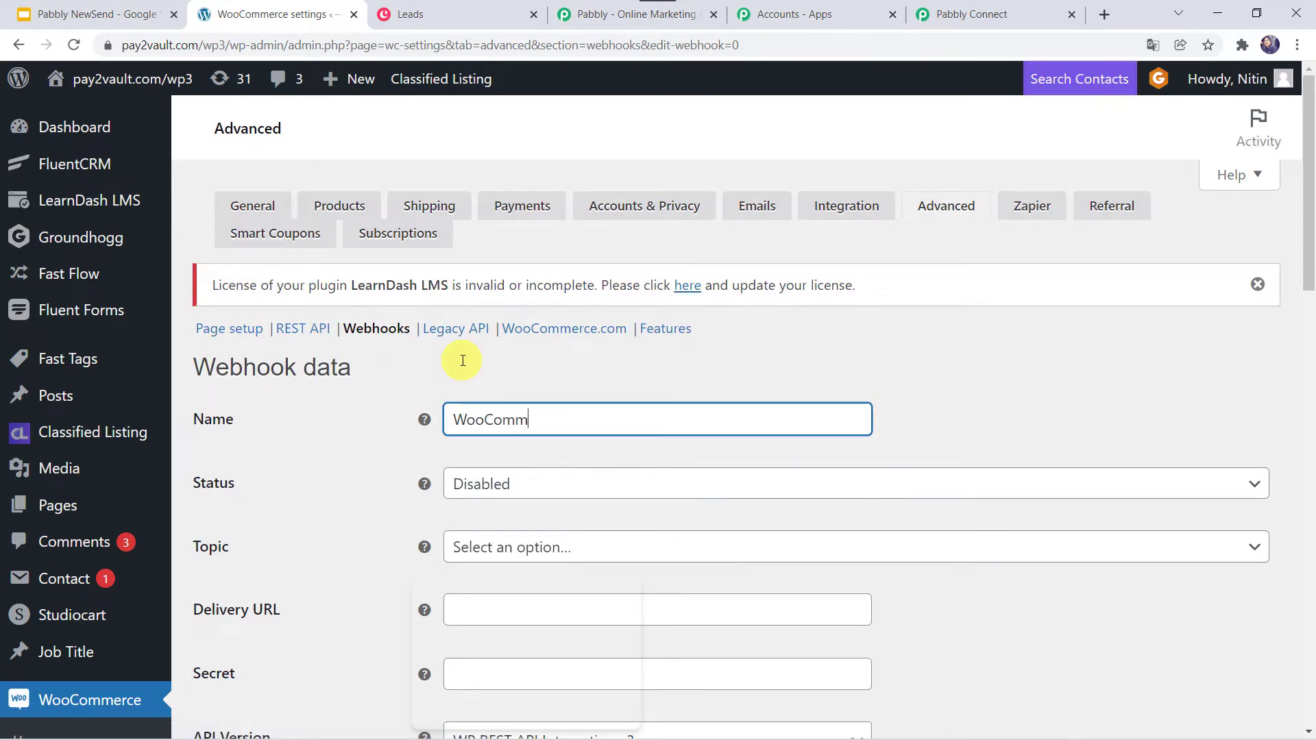
type("erce to Copper Integration")
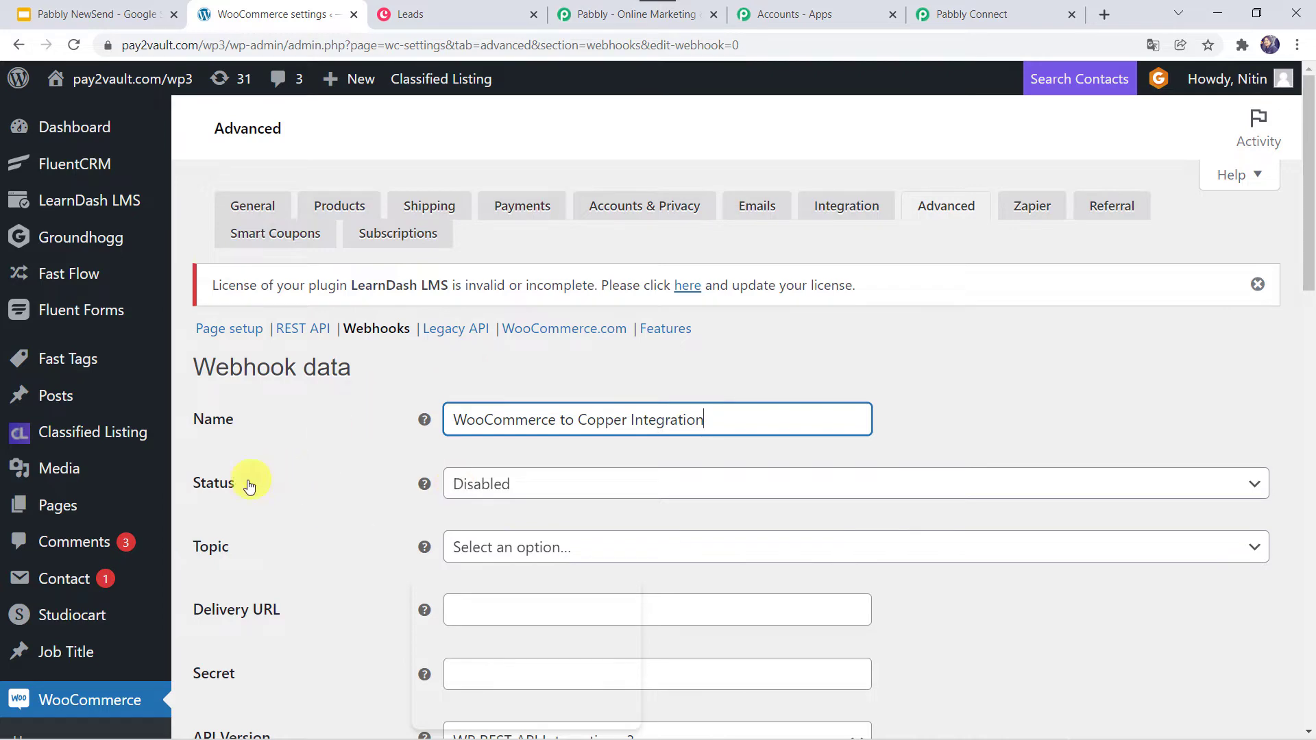
left_click(506, 477)
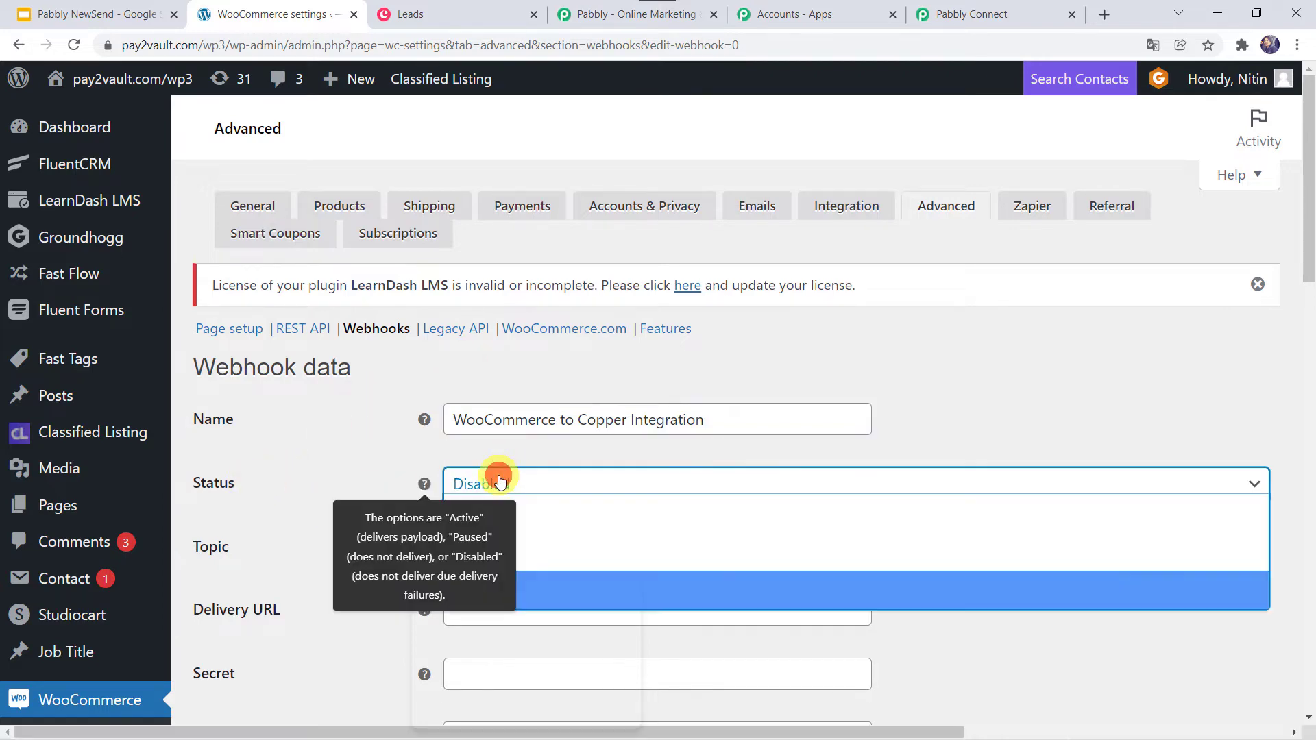
scroll(499, 481, "down", 3)
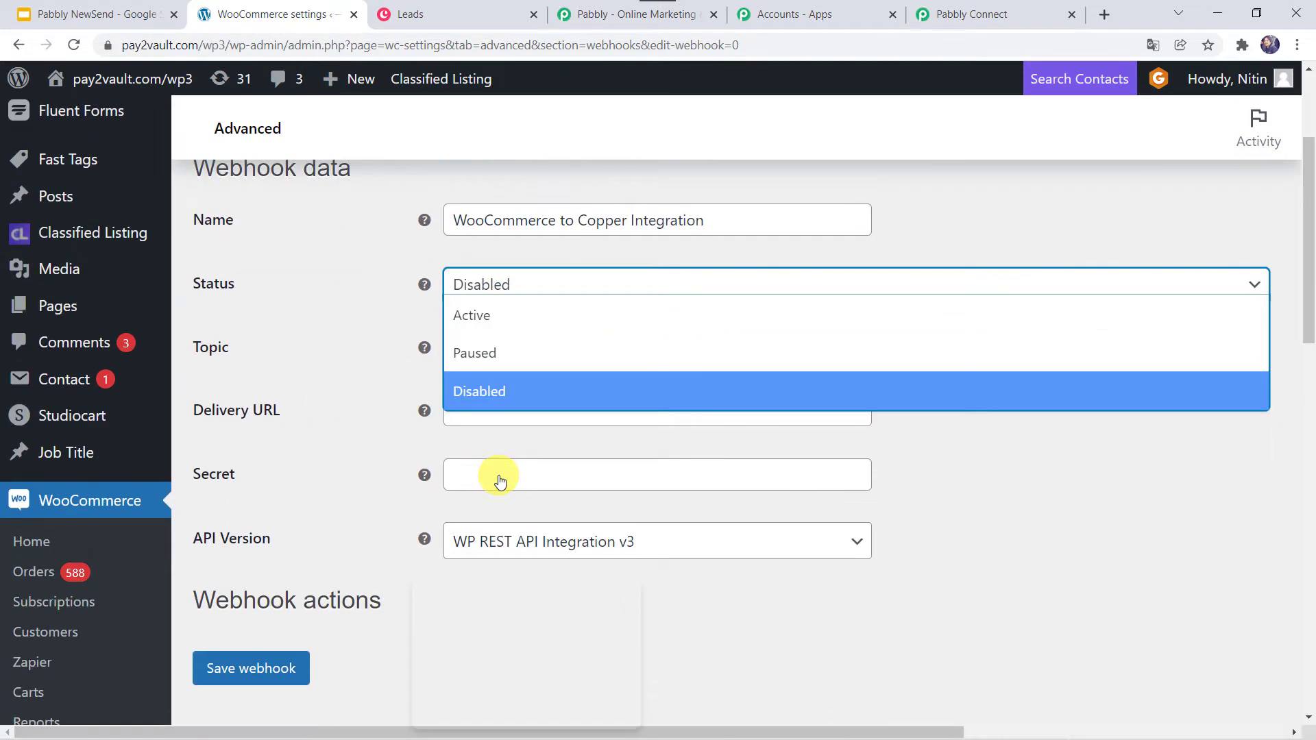
left_click(472, 321)
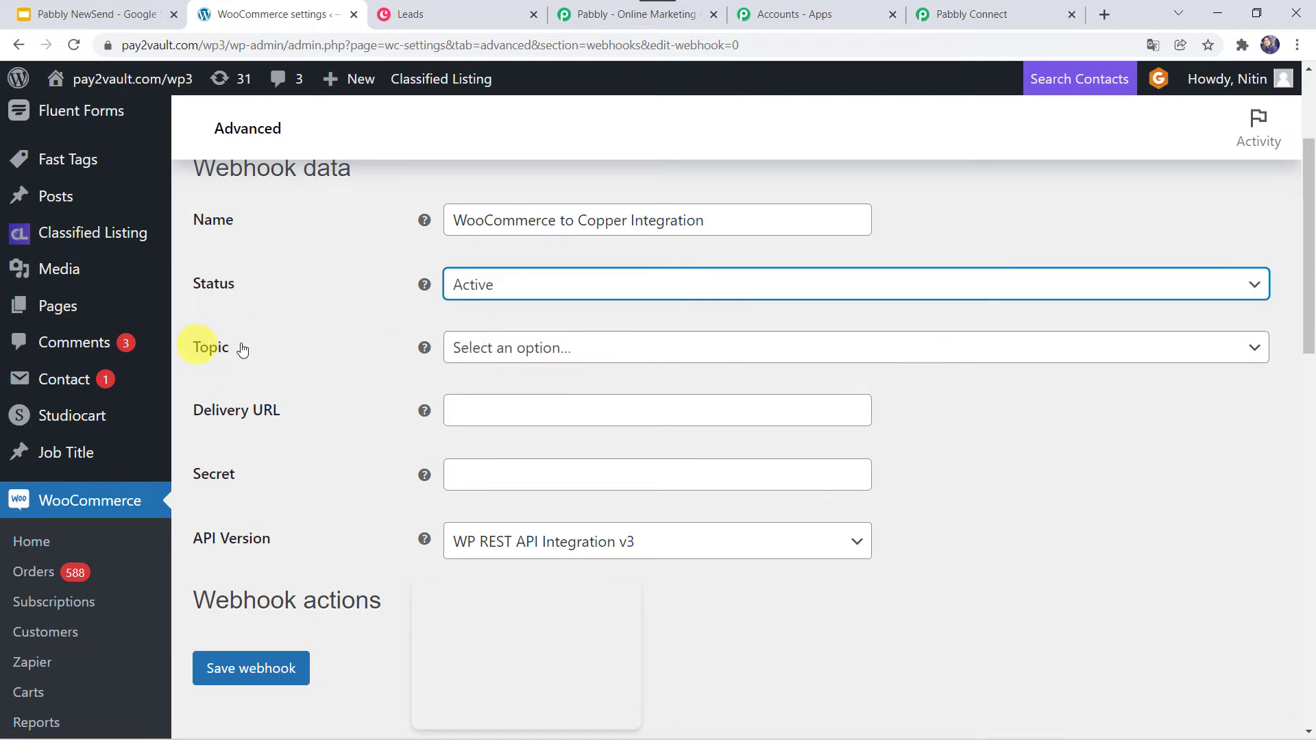
left_click(478, 346)
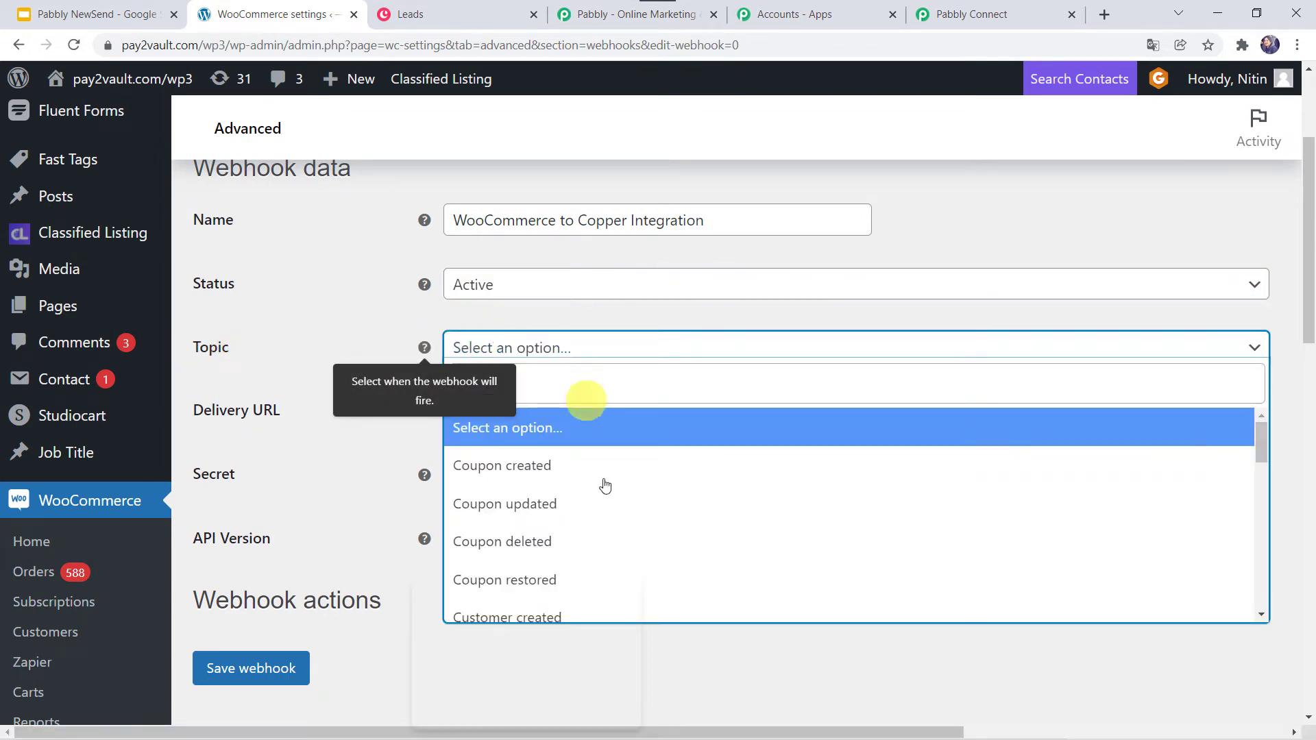
scroll(590, 514, "down", 3)
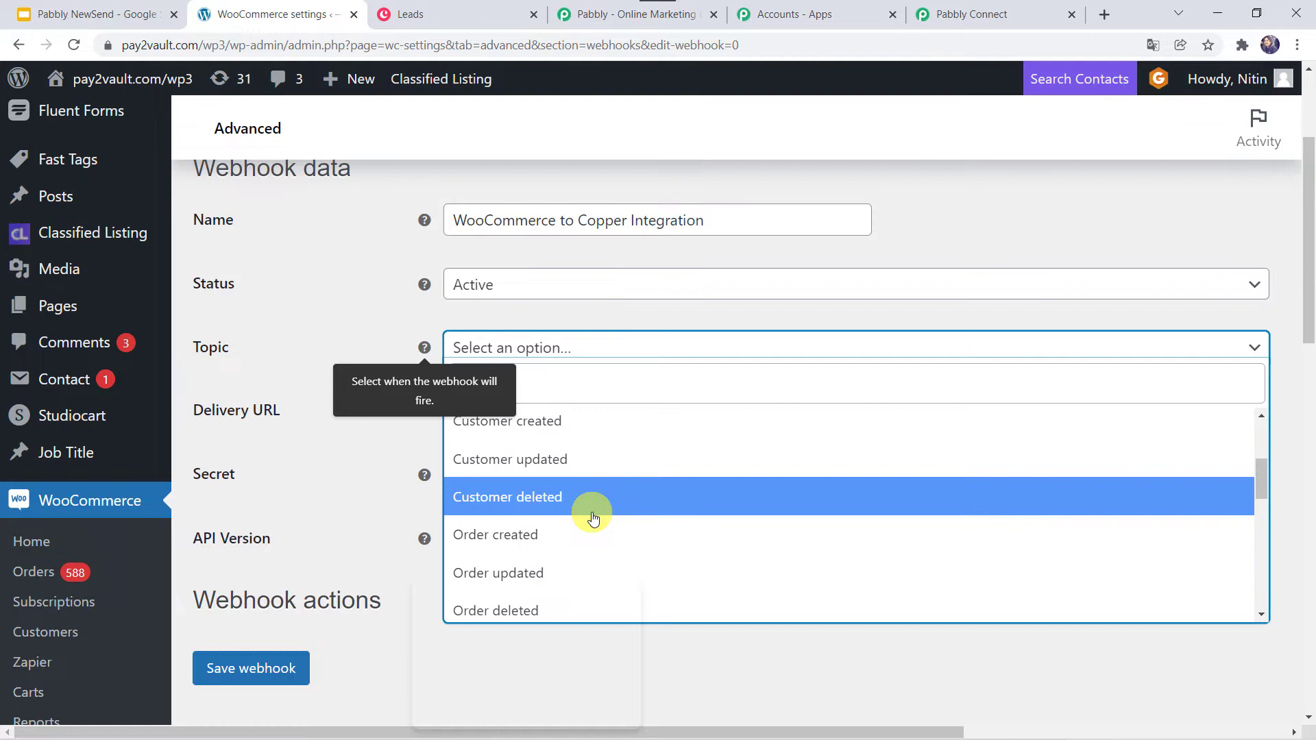
left_click(552, 425)
left_click(793, 303)
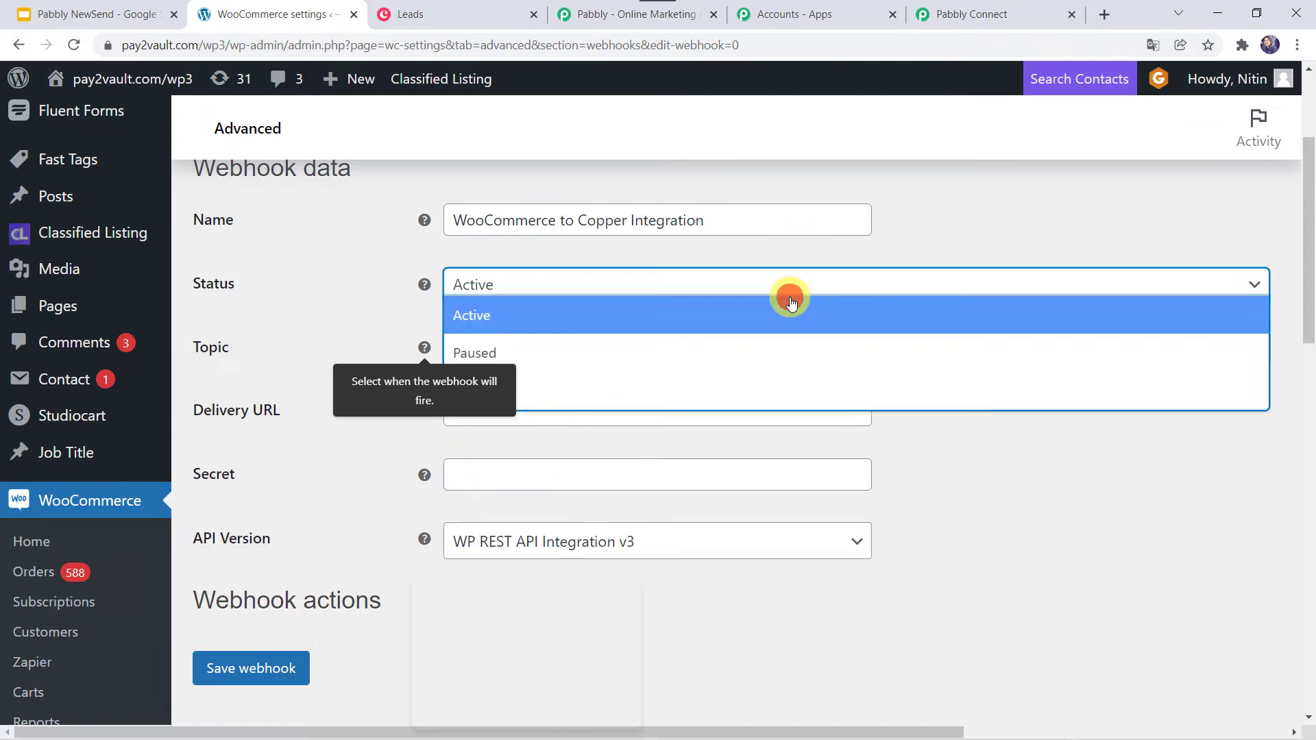
left_click(787, 297)
left_click(1050, 462)
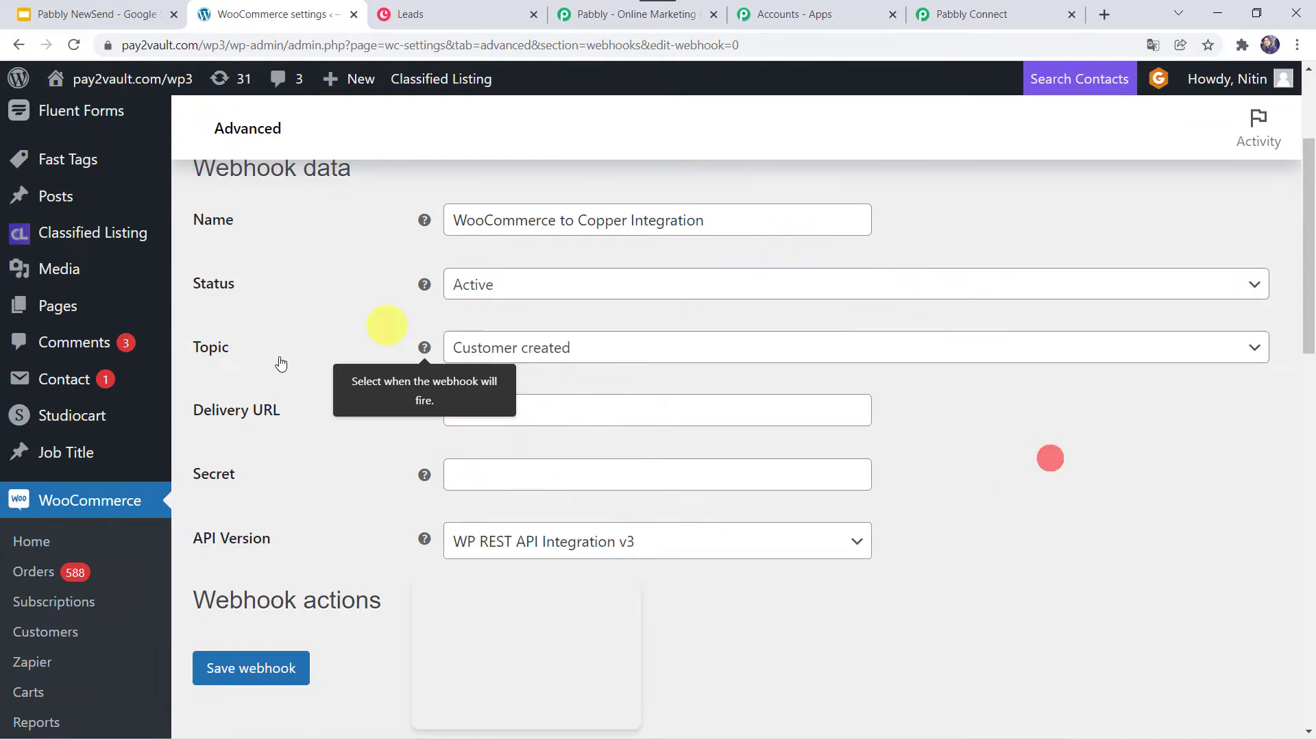
left_click(253, 413)
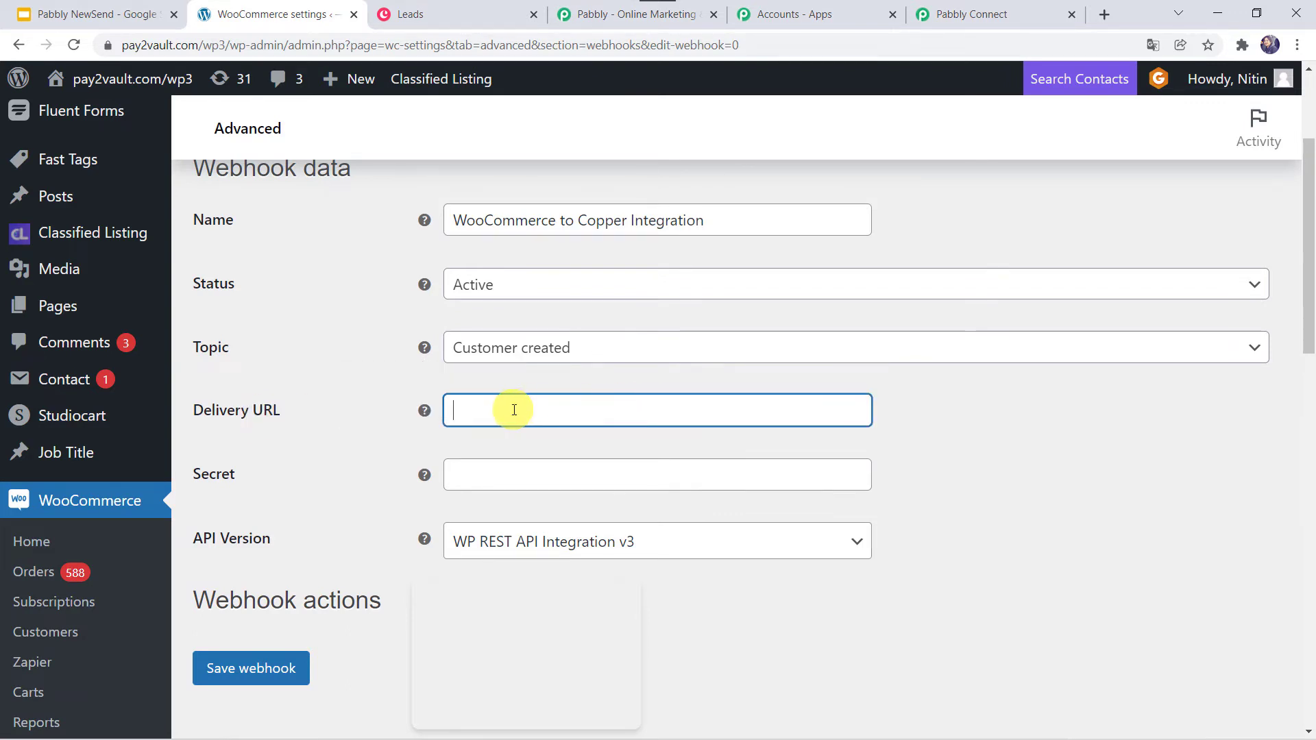
- Paste Pabbly's webhook URL as the Delivery URL and save the webhook
left_click(1009, 13)
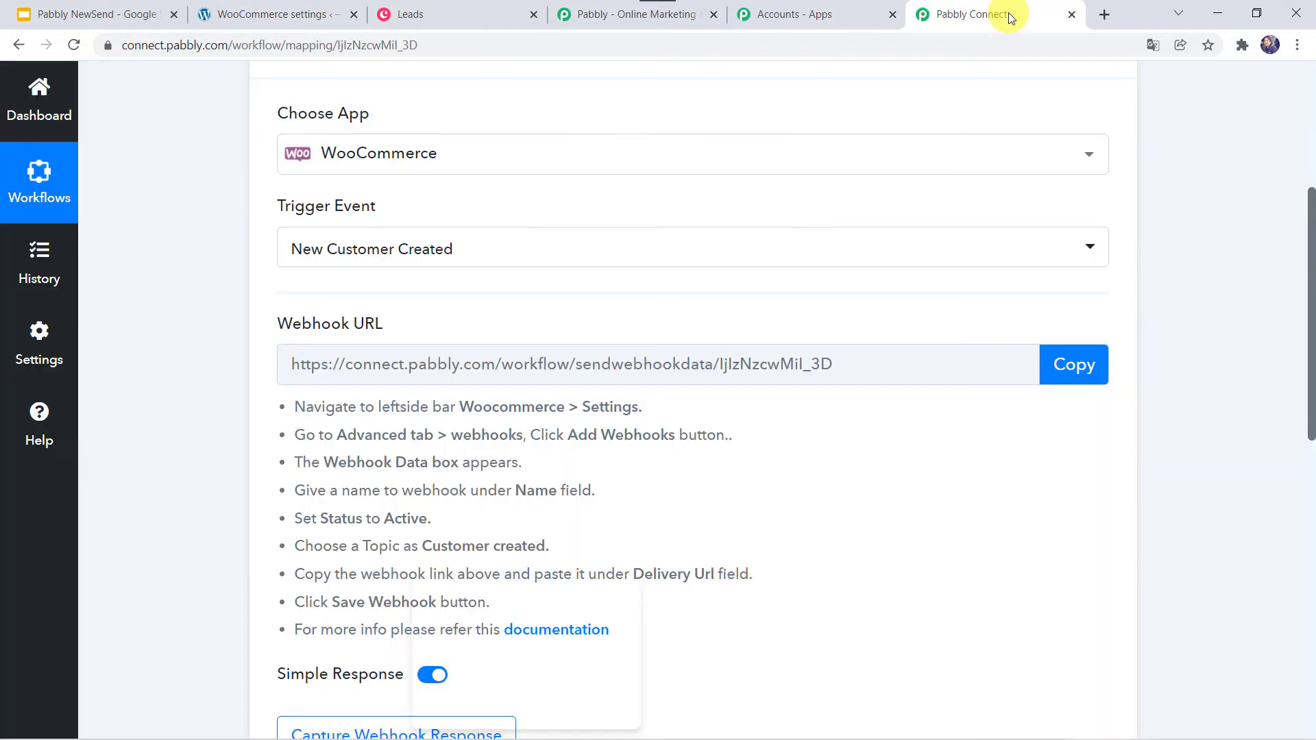
left_click(1070, 361)
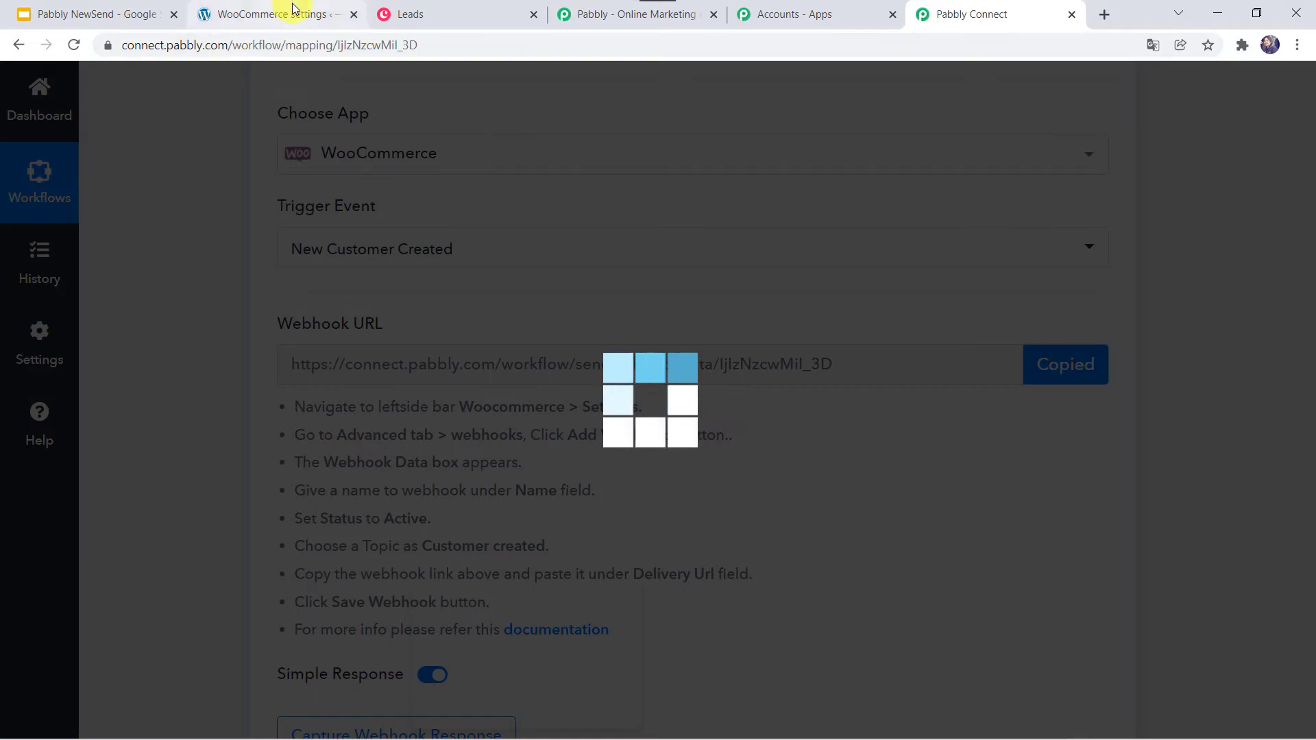
left_click(293, 9)
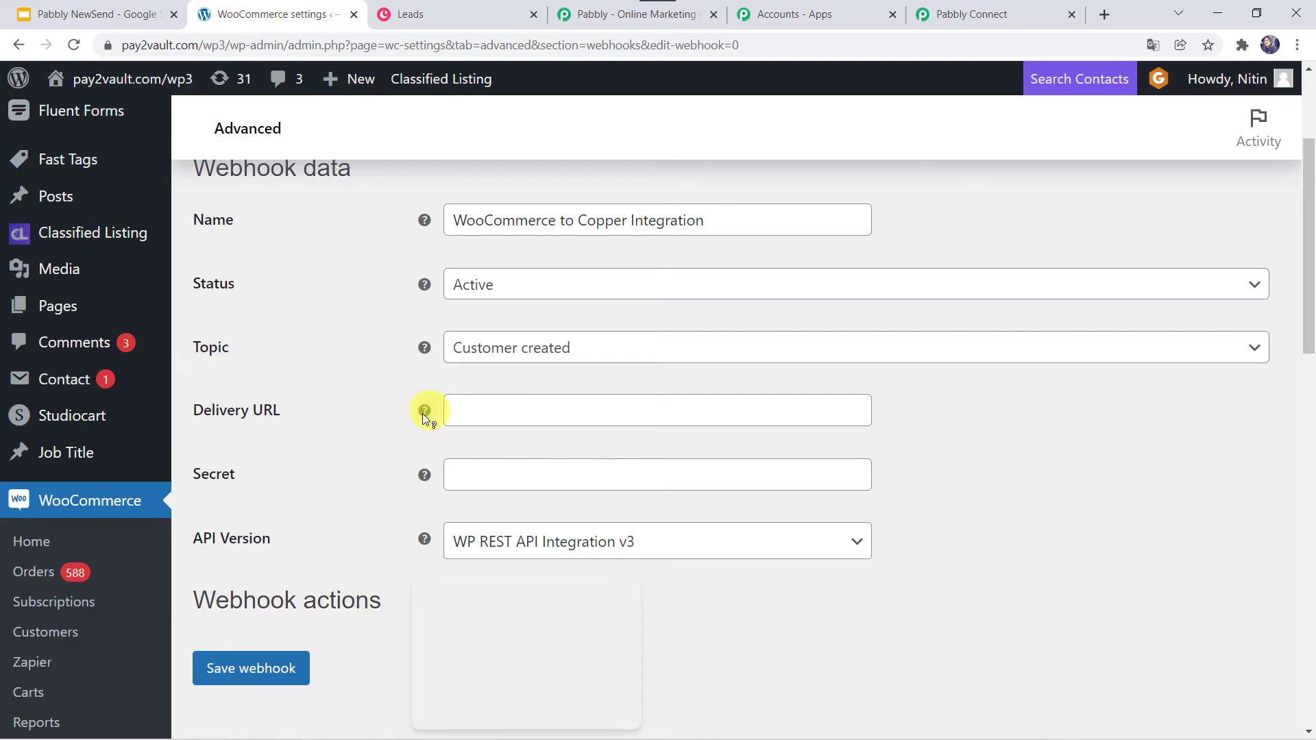
left_click(472, 413)
right_click(473, 412)
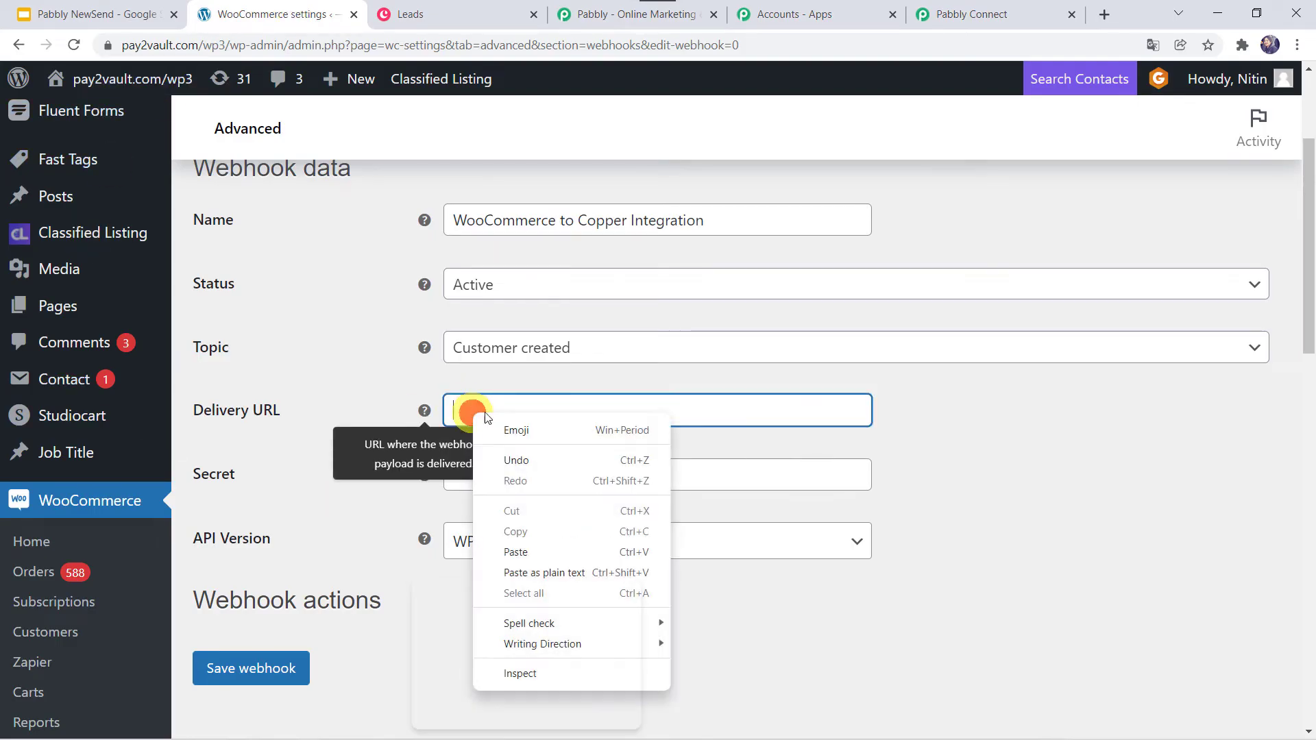
left_click(502, 547)
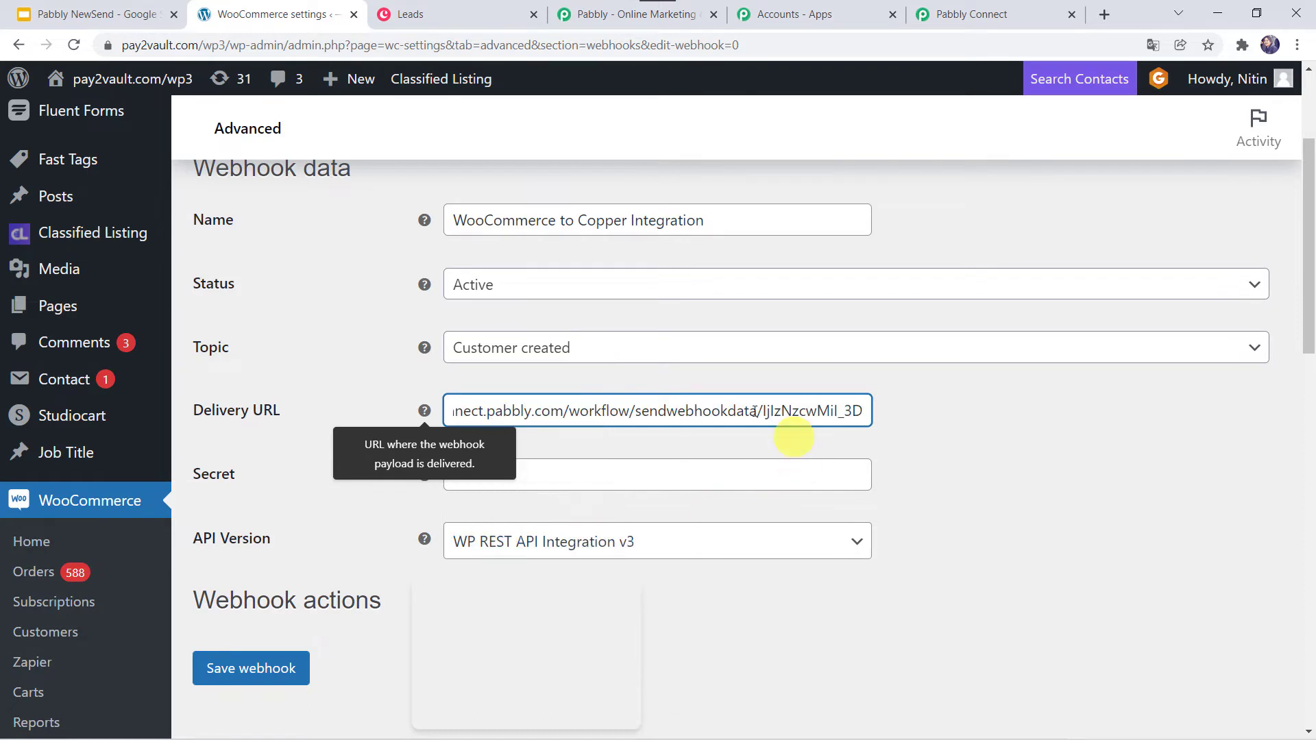
scroll(296, 438, "down", 2)
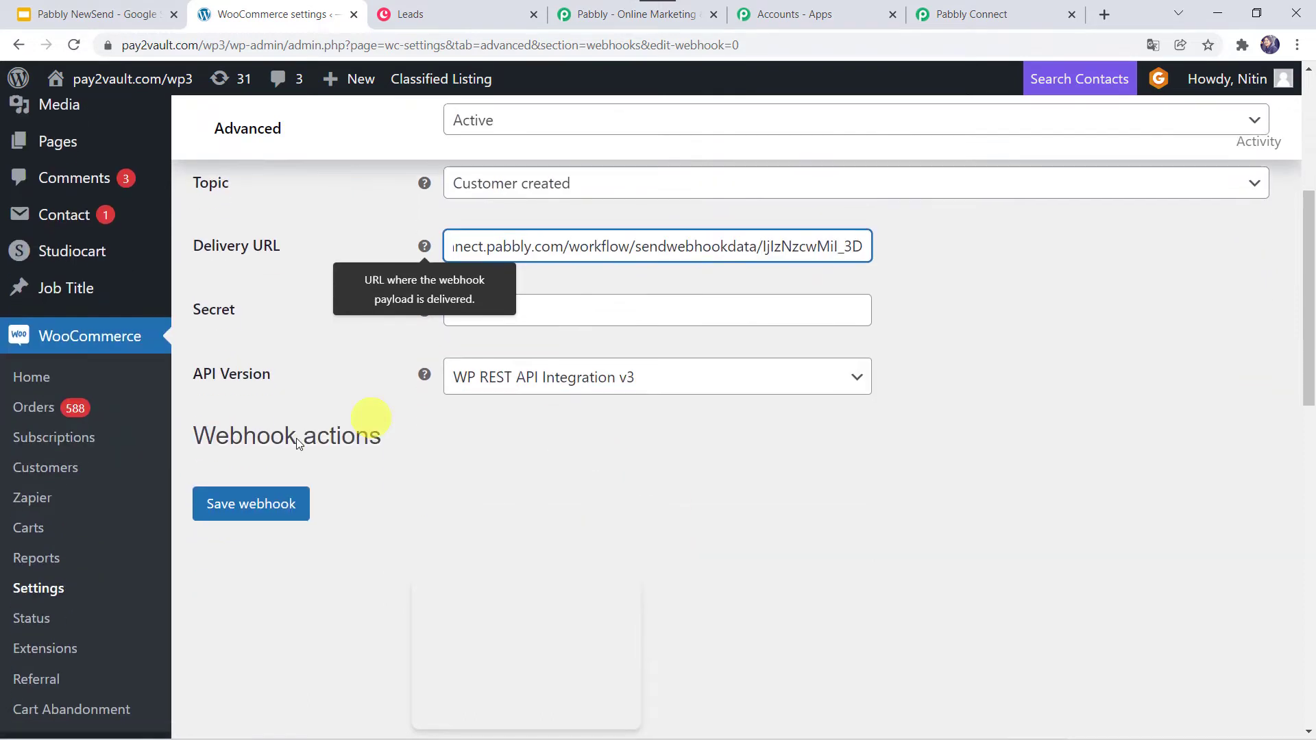
left_click(243, 511)
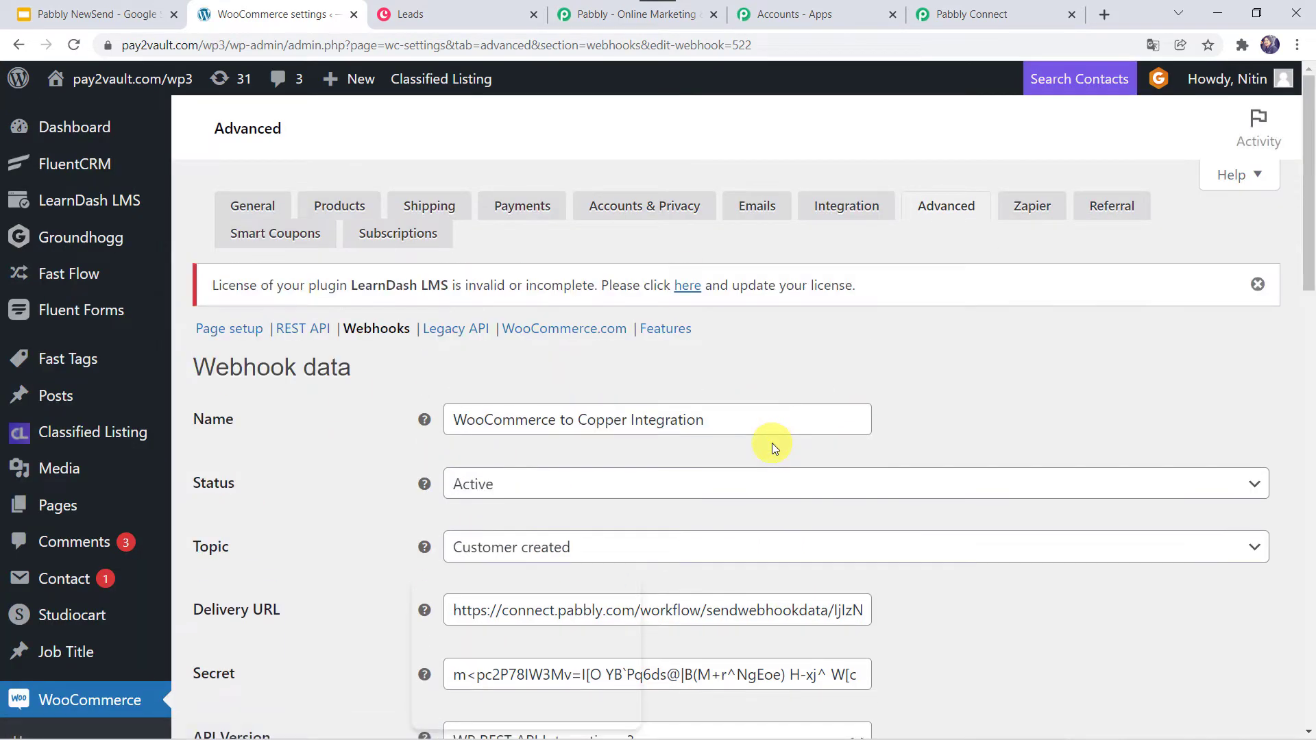
scroll(772, 442, "down", 4)
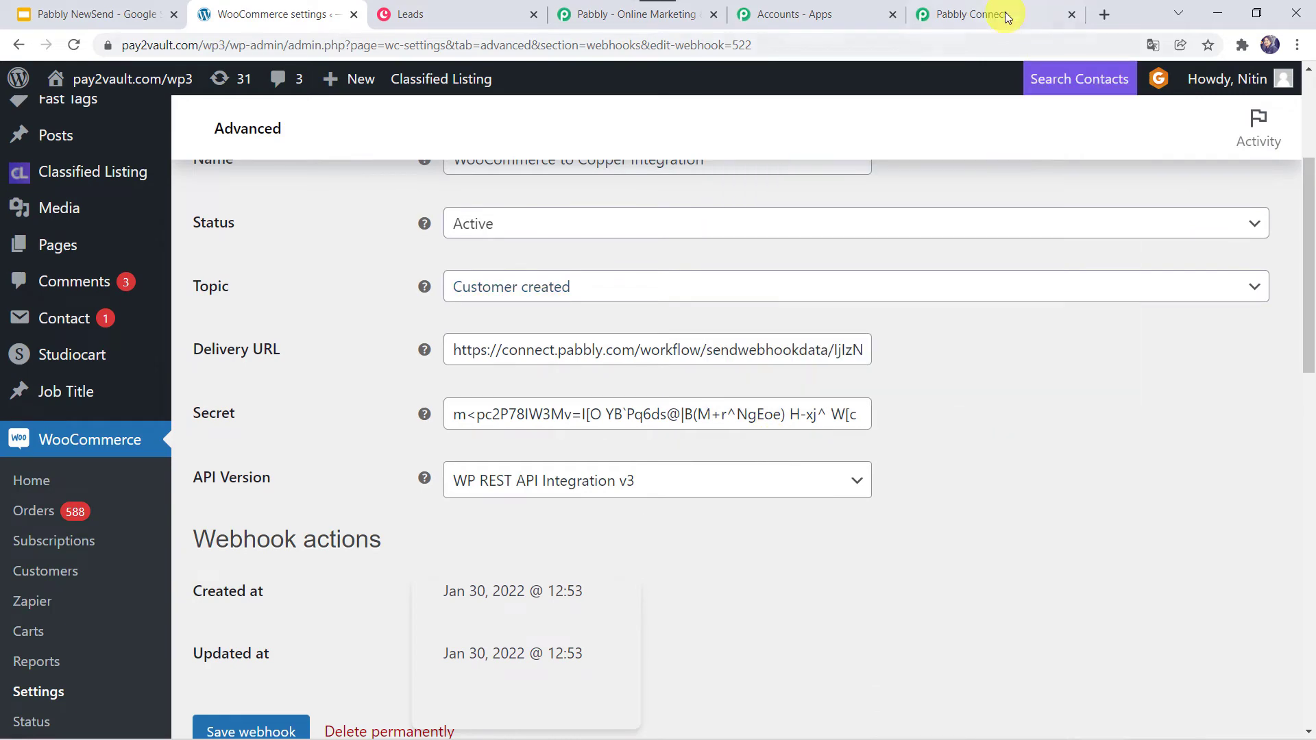
- Start Re-Capture Webhook Response in the Pabbly workflow and confirm with Yes
left_click(1006, 17)
scroll(561, 455, "down", 2)
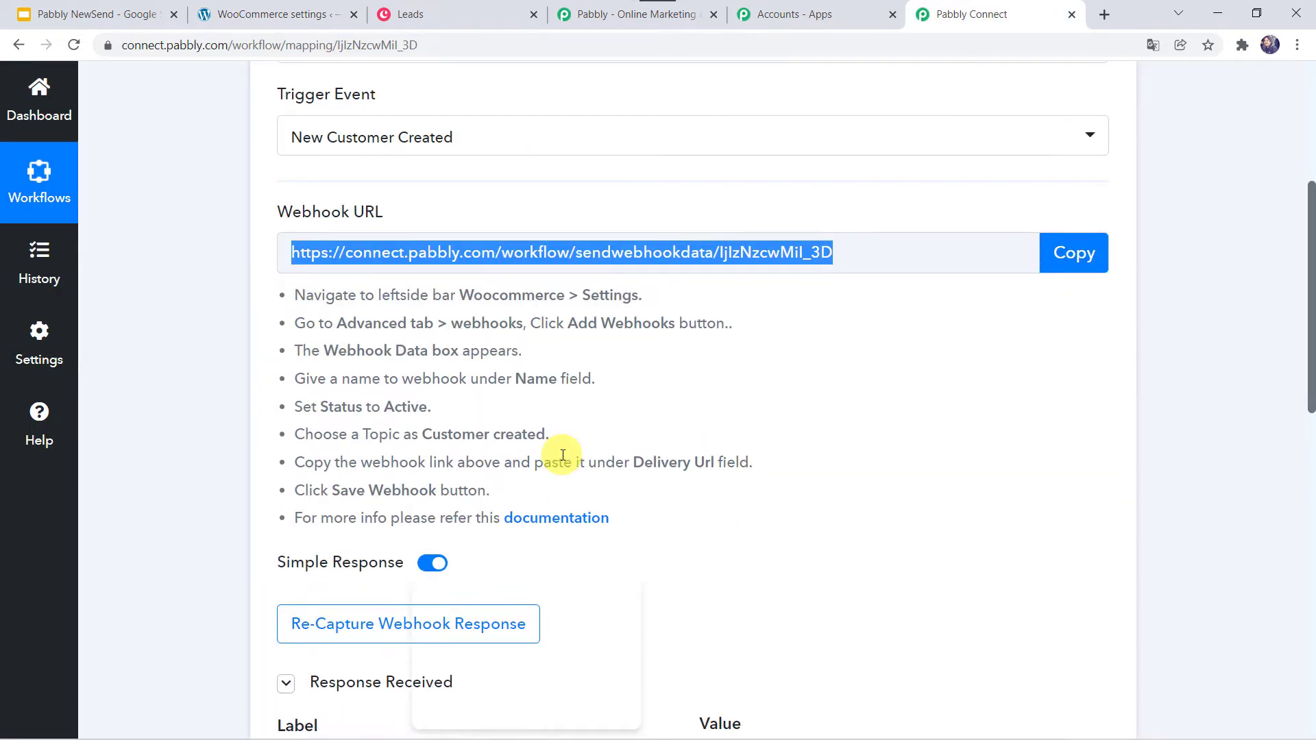
scroll(562, 455, "down", 3)
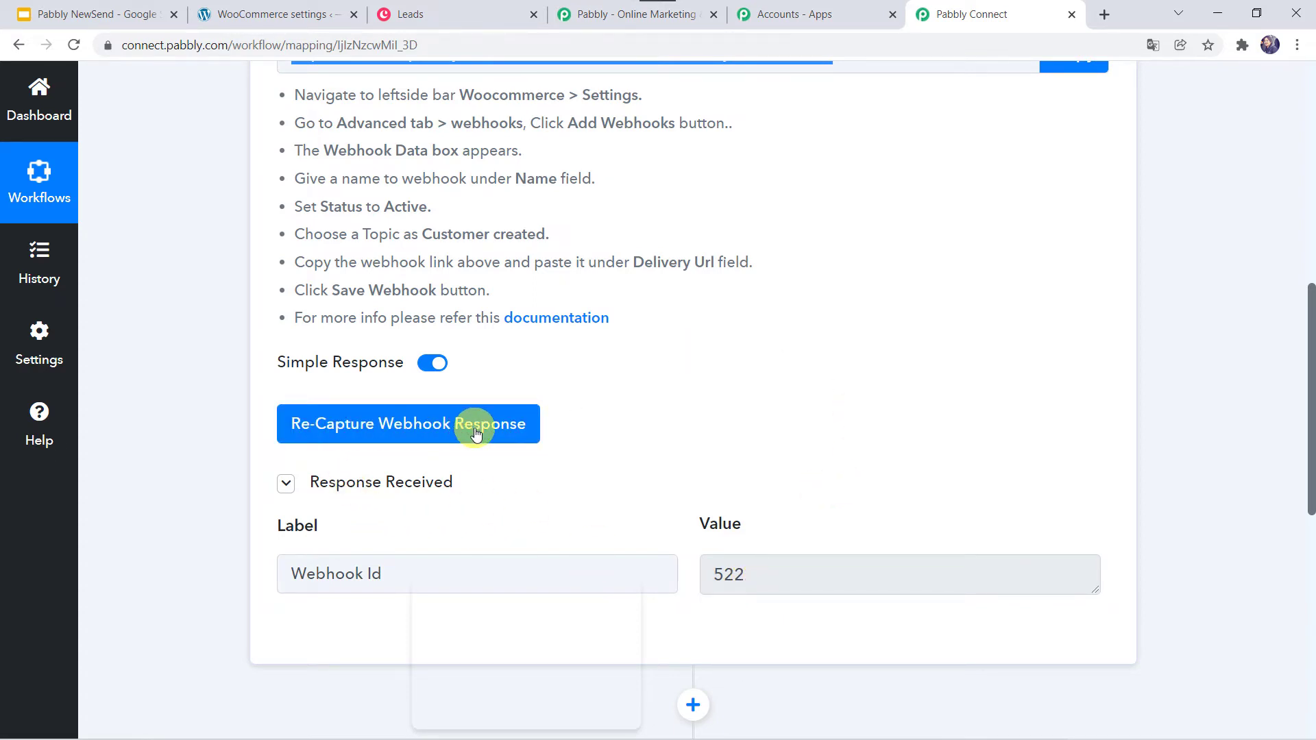
left_click(410, 430)
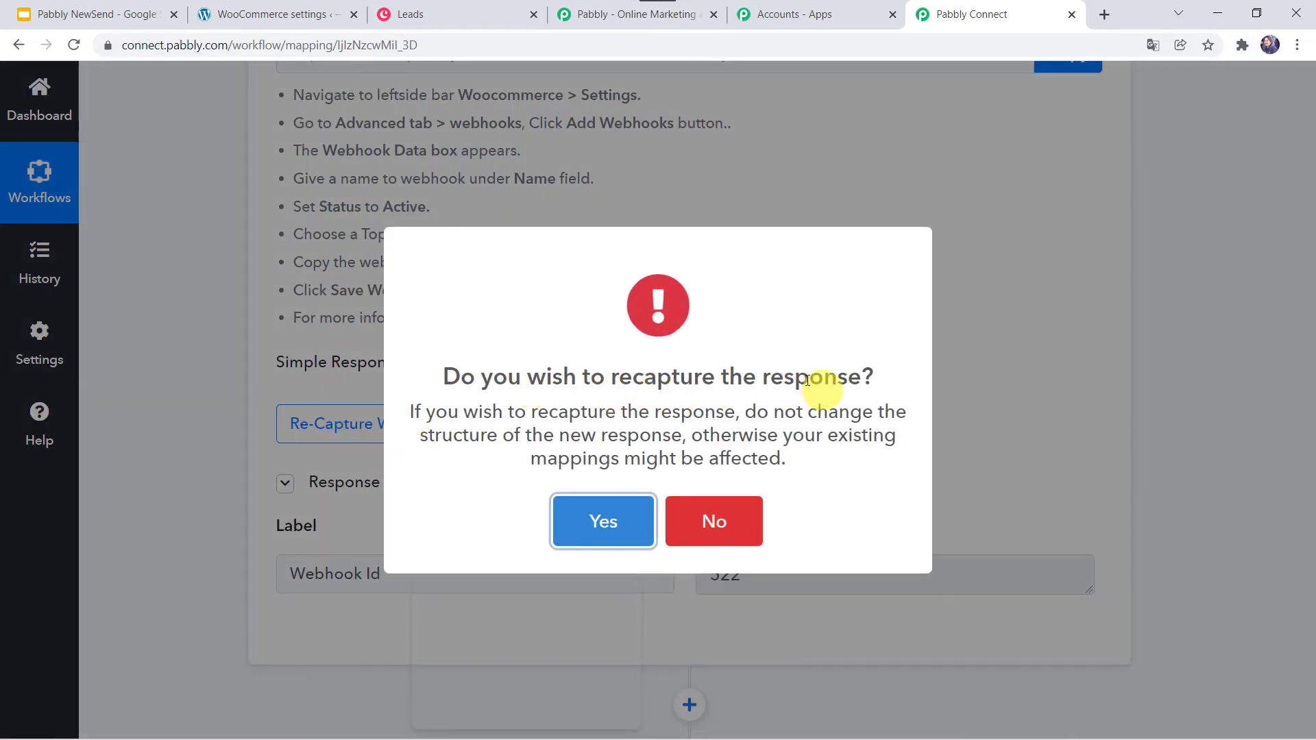
left_click(609, 533)
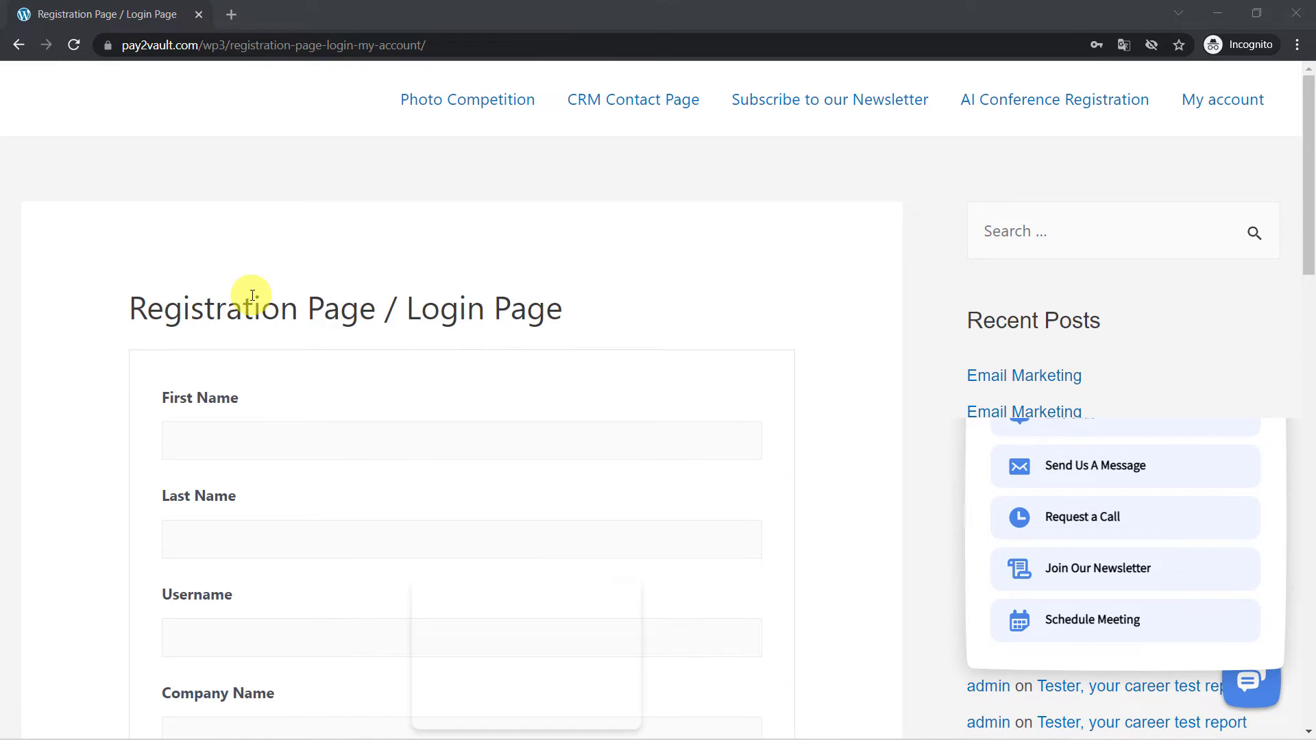
- Fill in the test customer's name, username, company, e-mail and password
scroll(252, 296, "down", 2)
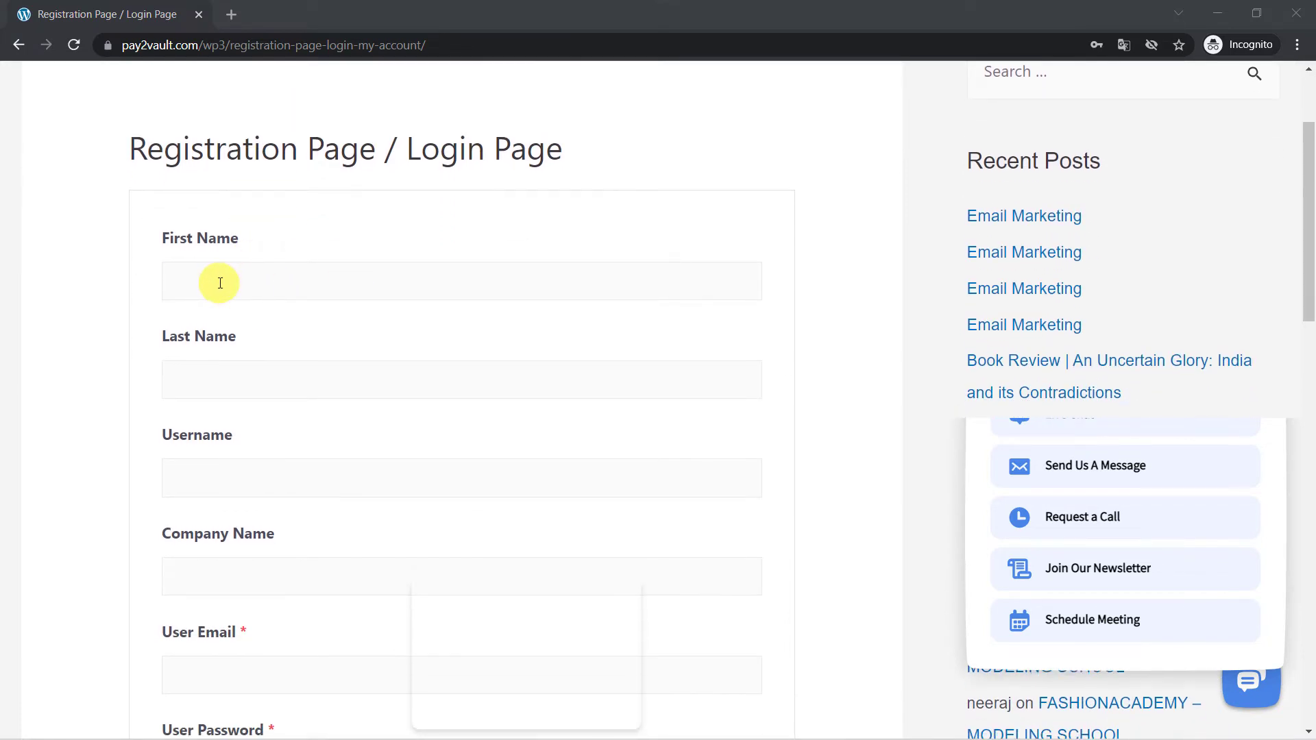
left_click(220, 283)
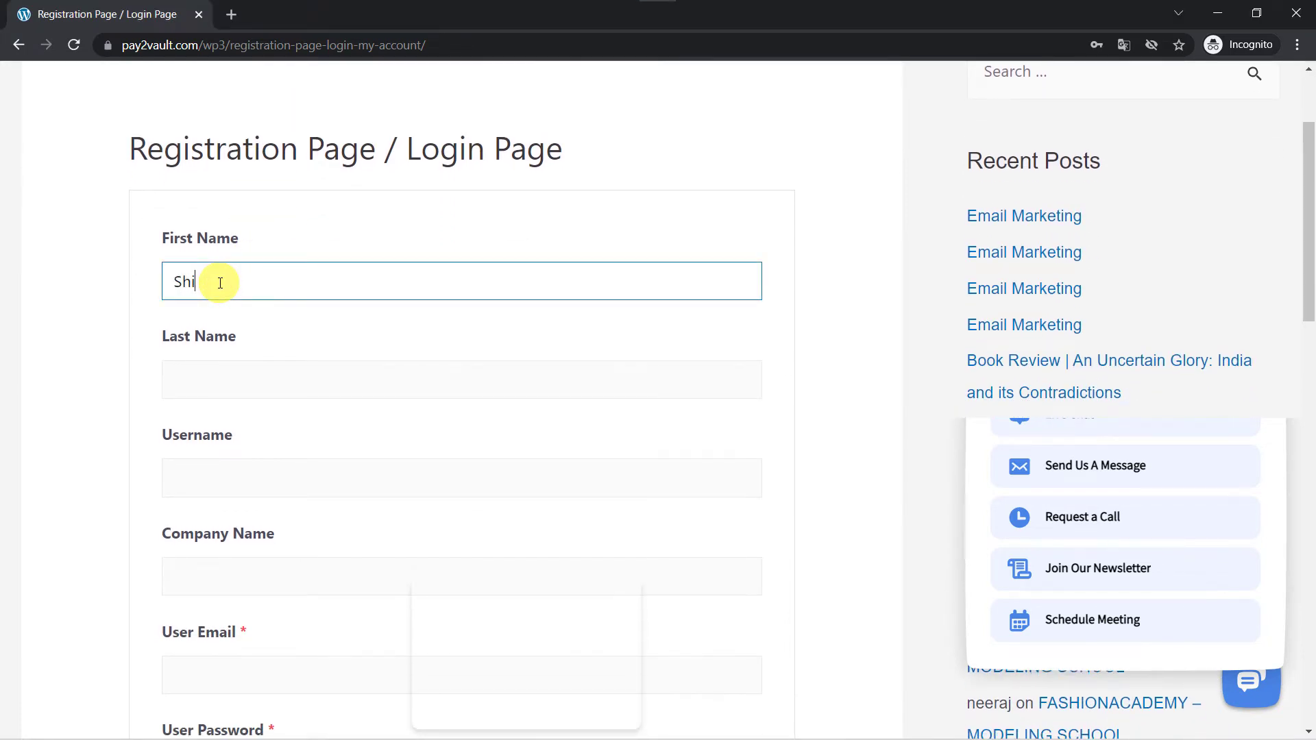
key("Tab")
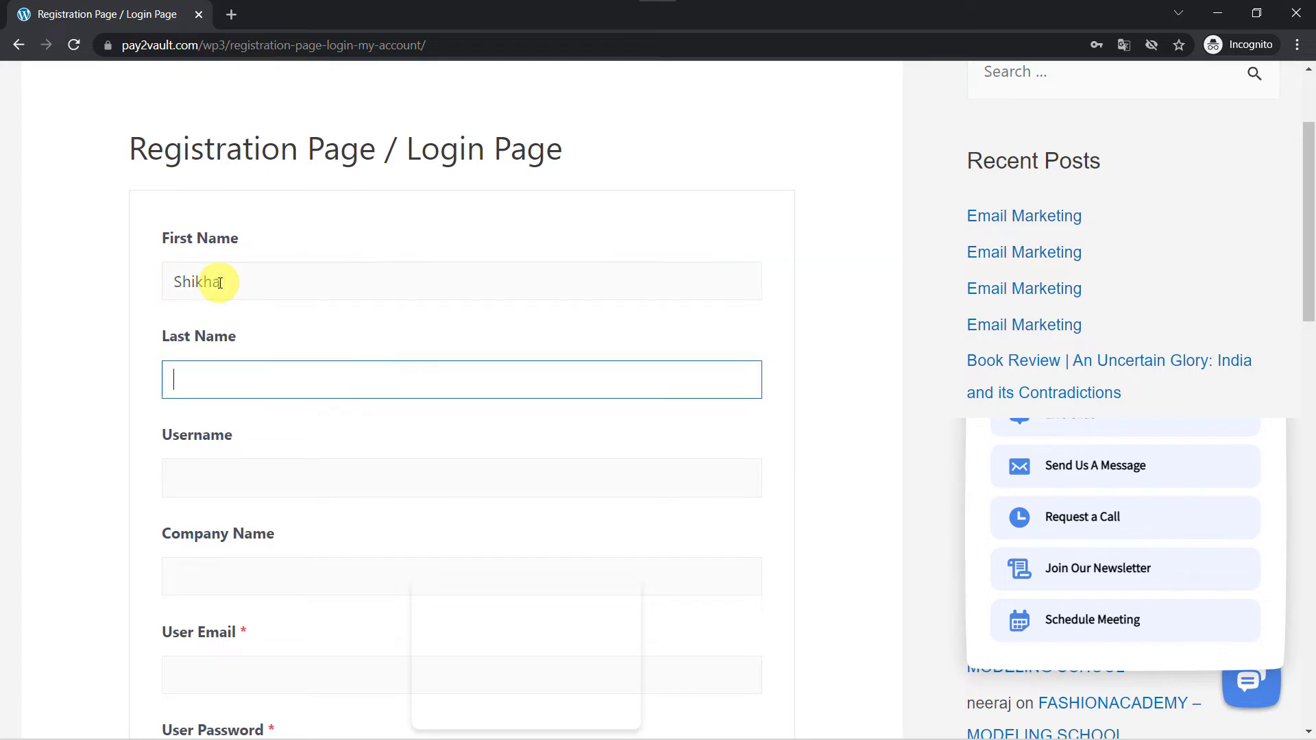
key("Tab")
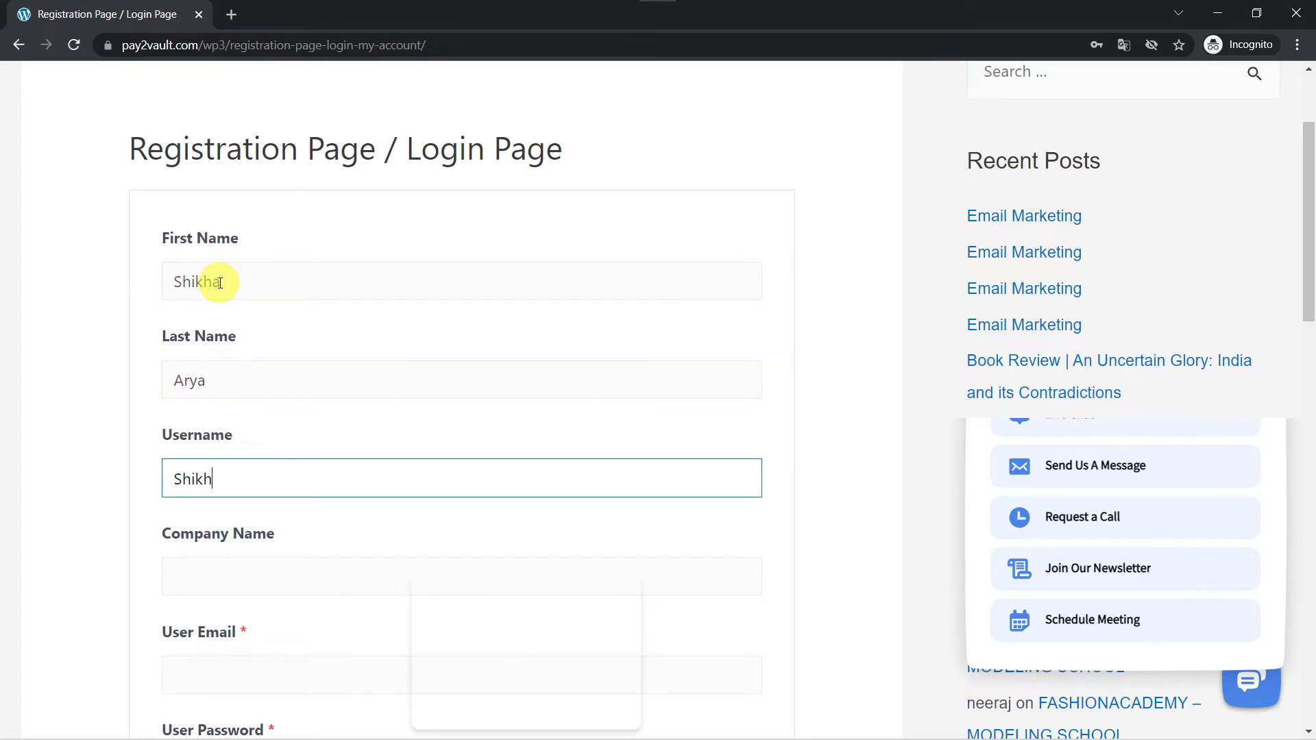
key("Tab")
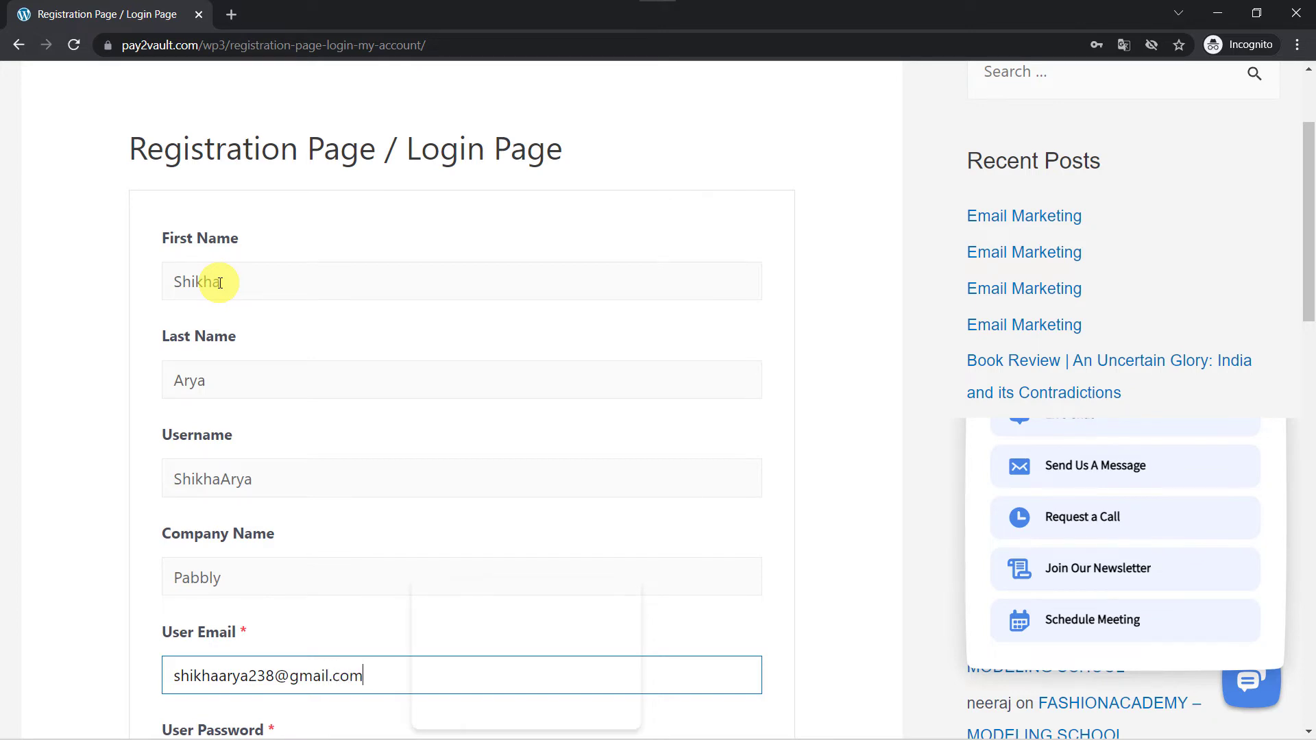
scroll(219, 282, "down", 4)
left_click(198, 520)
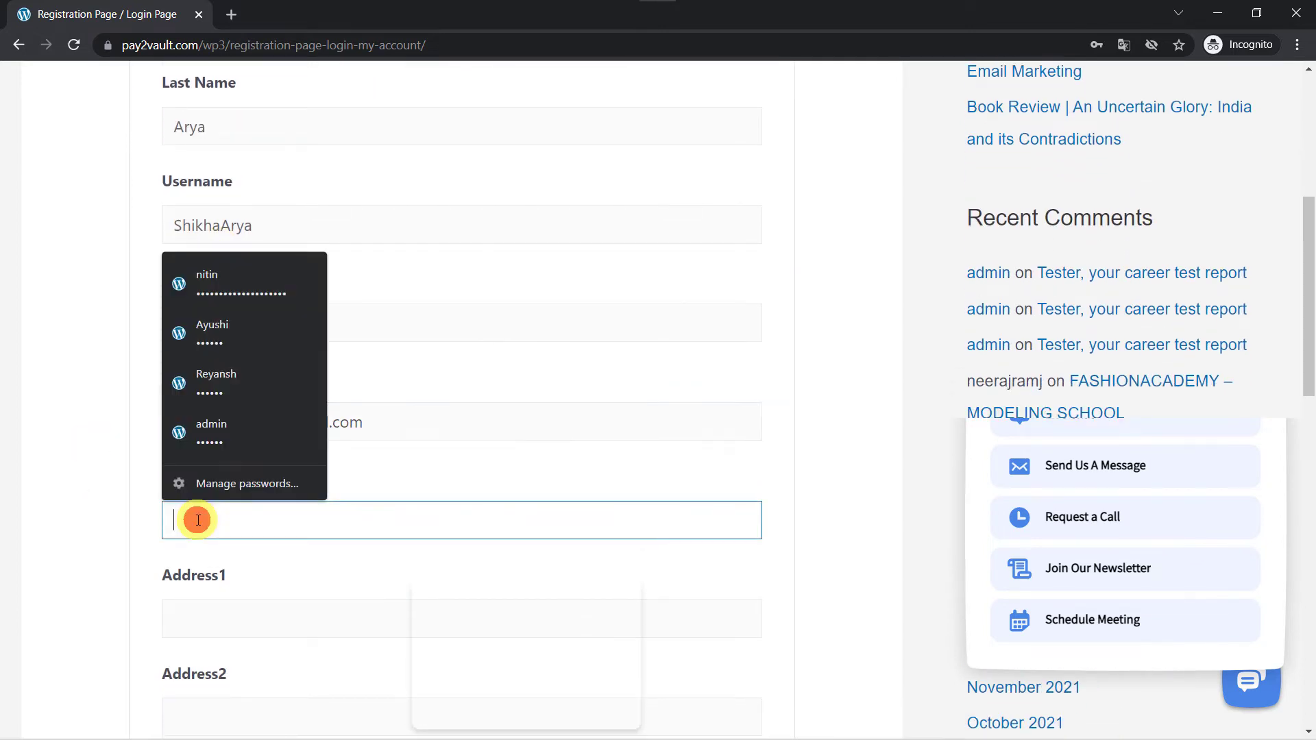
type("Sh")
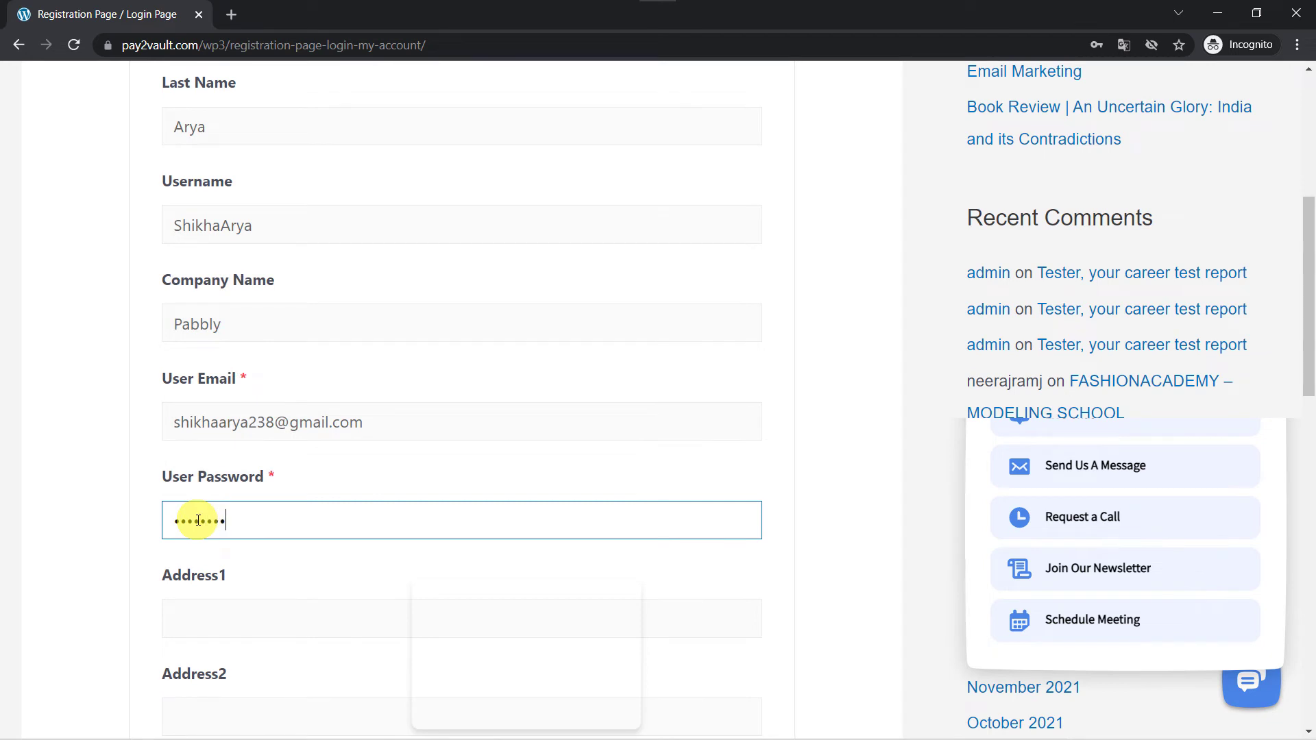
key("Tab")
- Add the address and phone number, choose India as country, enter the zip code, and submit
scroll(165, 466, "down", 3)
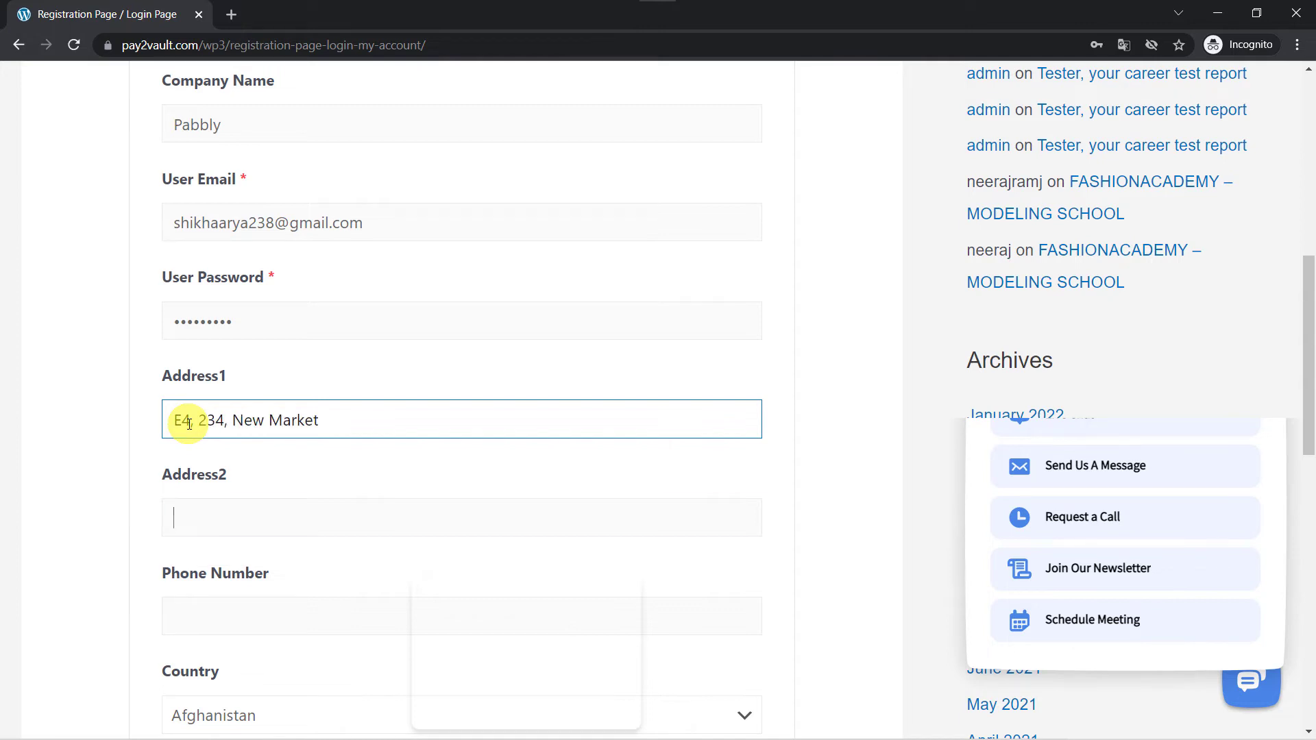
key("Tab")
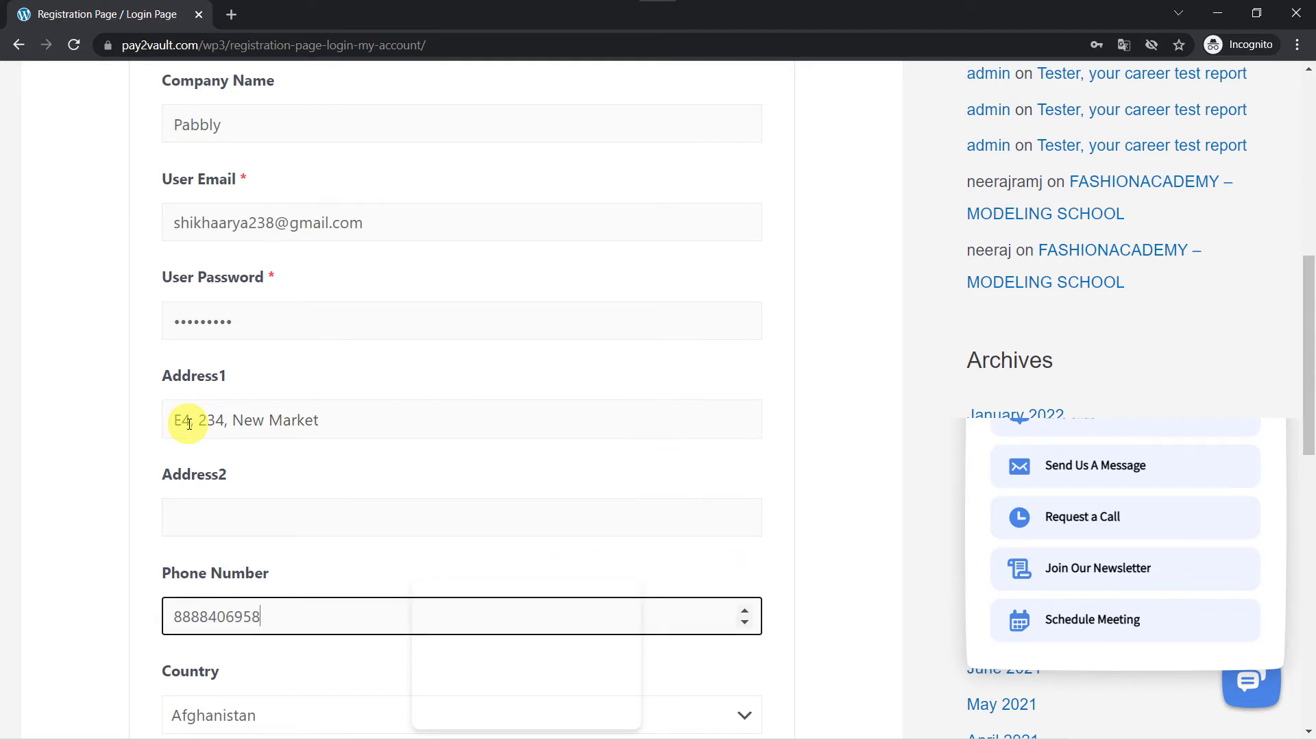
scroll(189, 423, "down", 3)
left_click(195, 526)
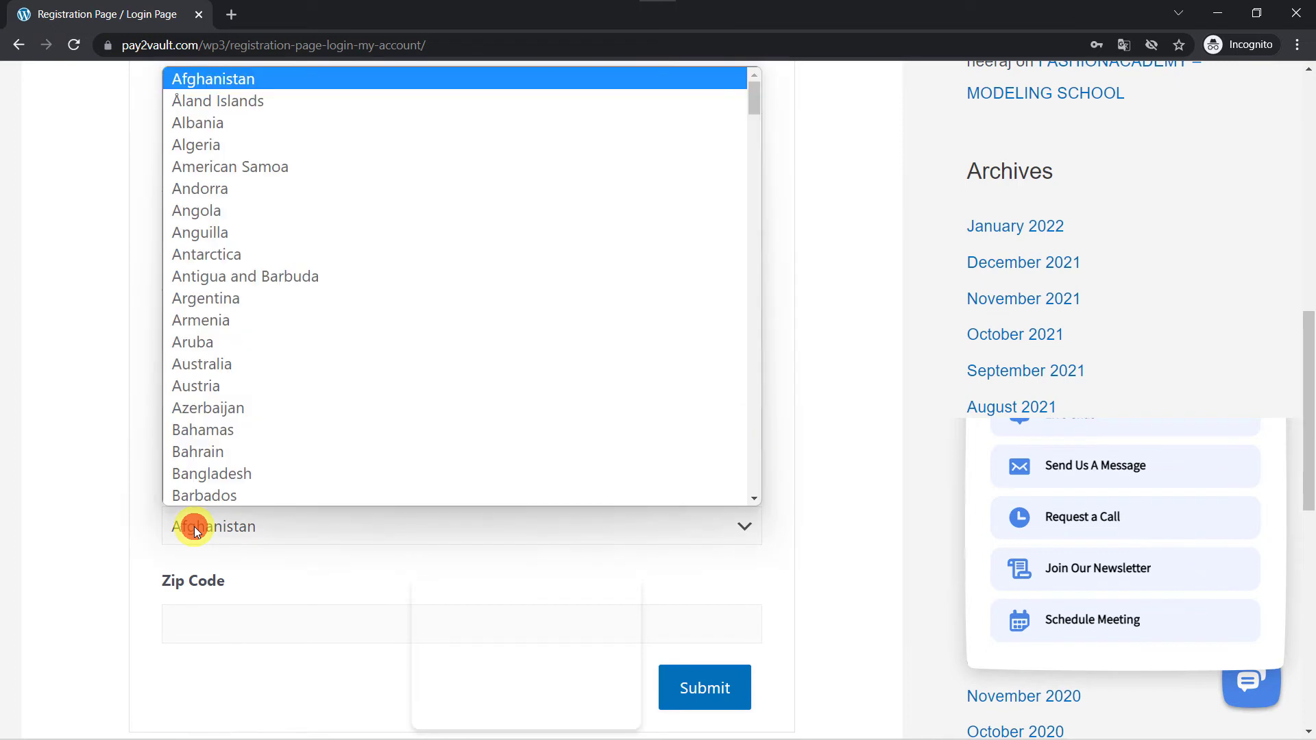
type("in")
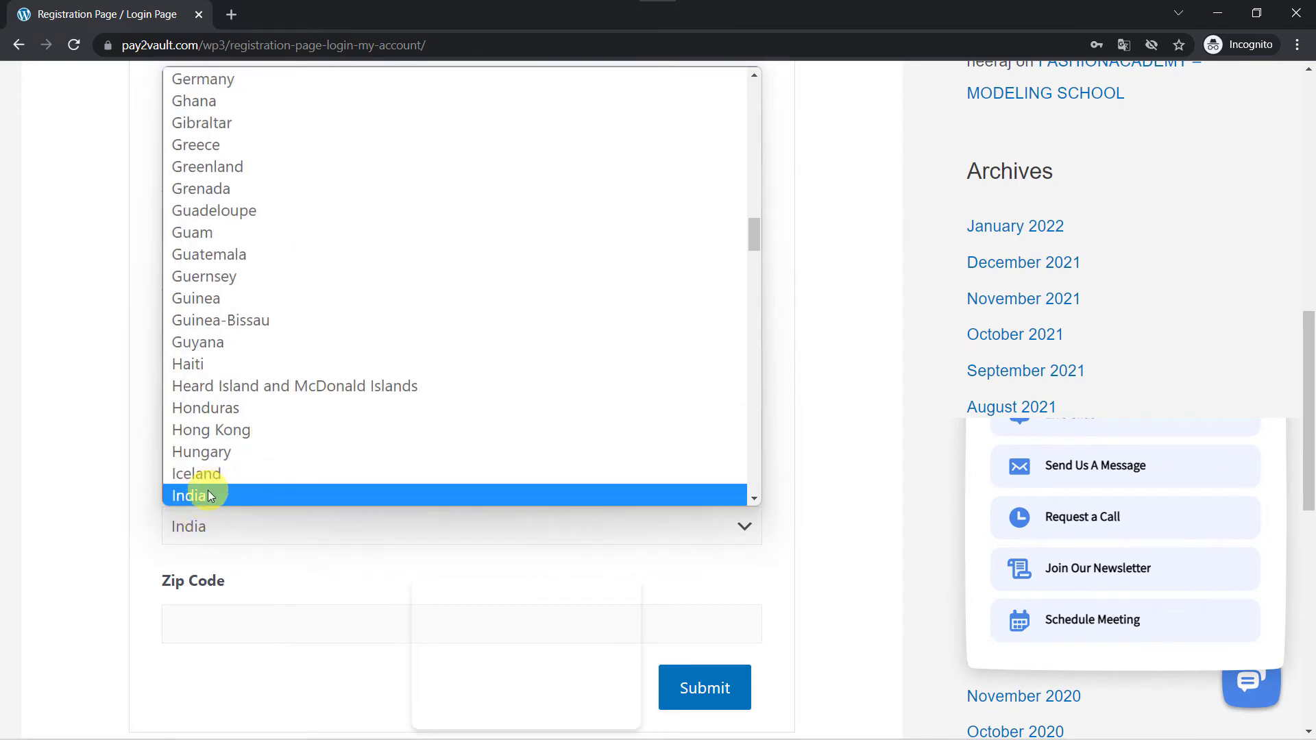
left_click(209, 495)
left_click(195, 625)
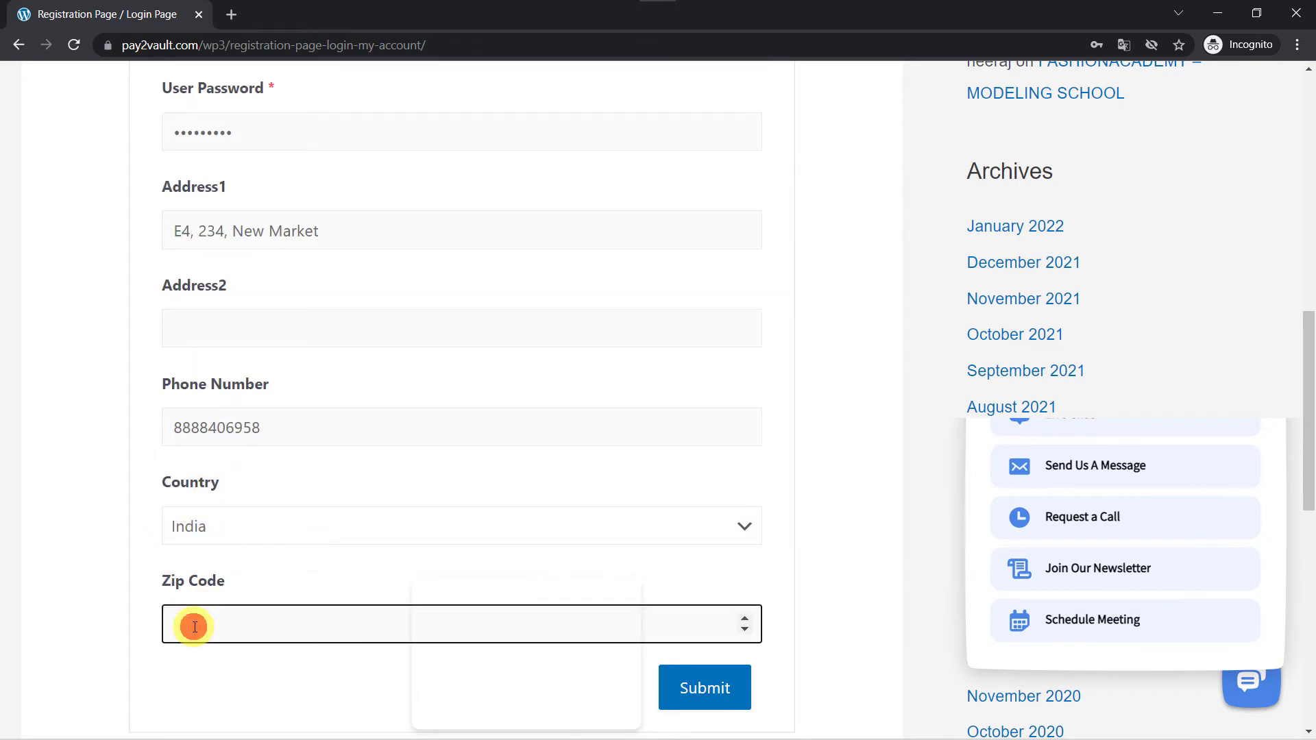
type("462035")
left_click(689, 689)
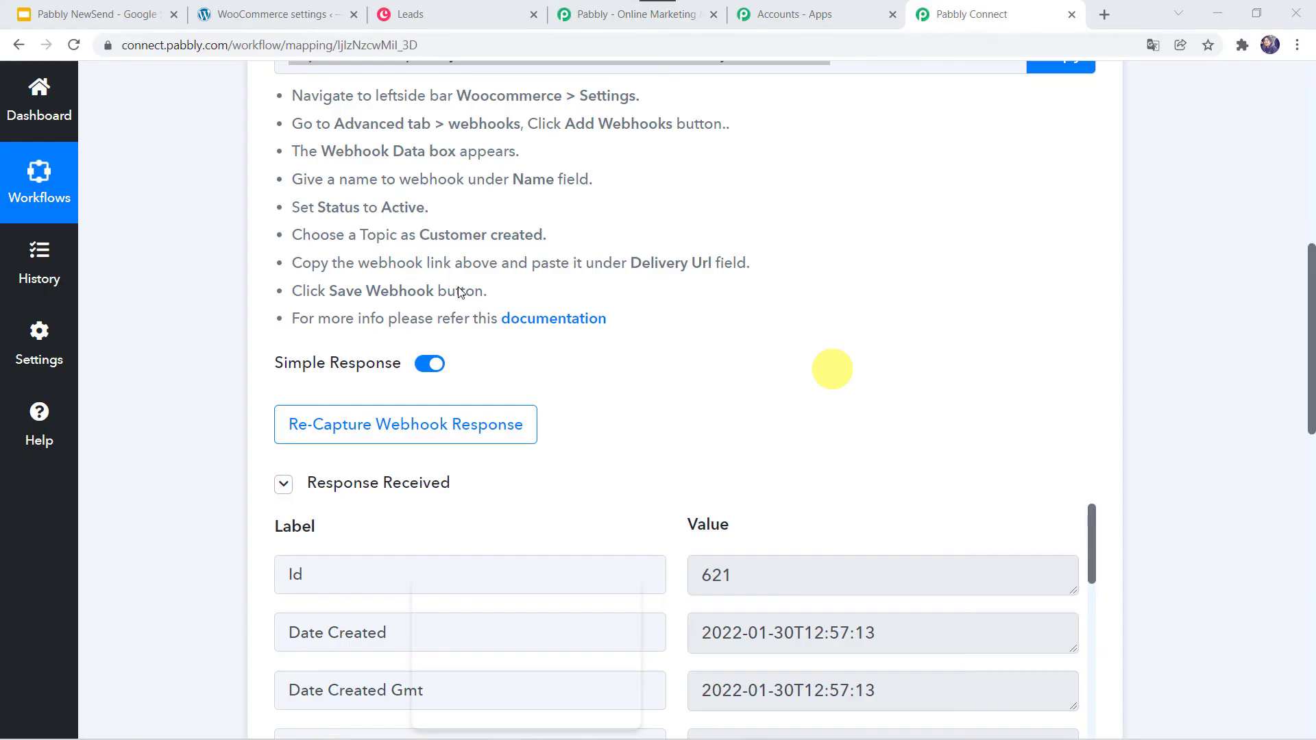
- Scroll through the captured customer response fields down to the '2. Choose Your Next Application' card
scroll(206, 573, "down", 5)
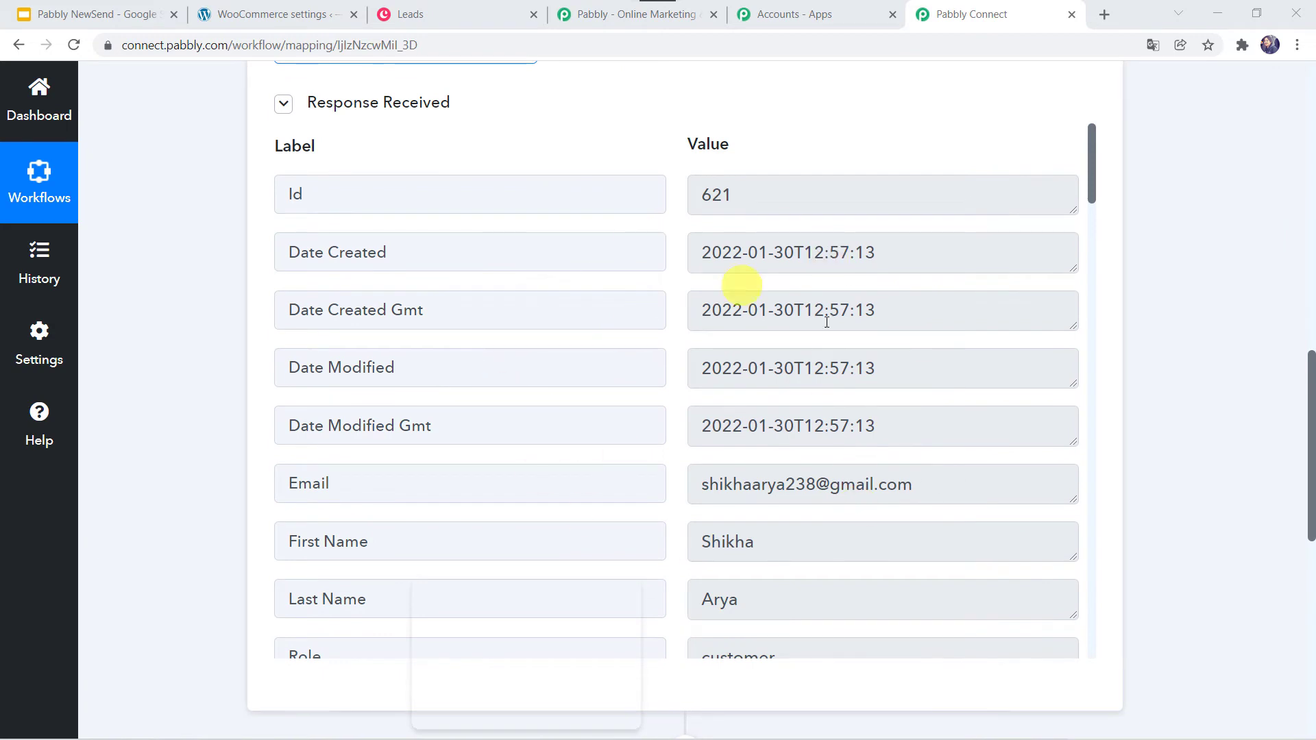
scroll(676, 373, "down", 3)
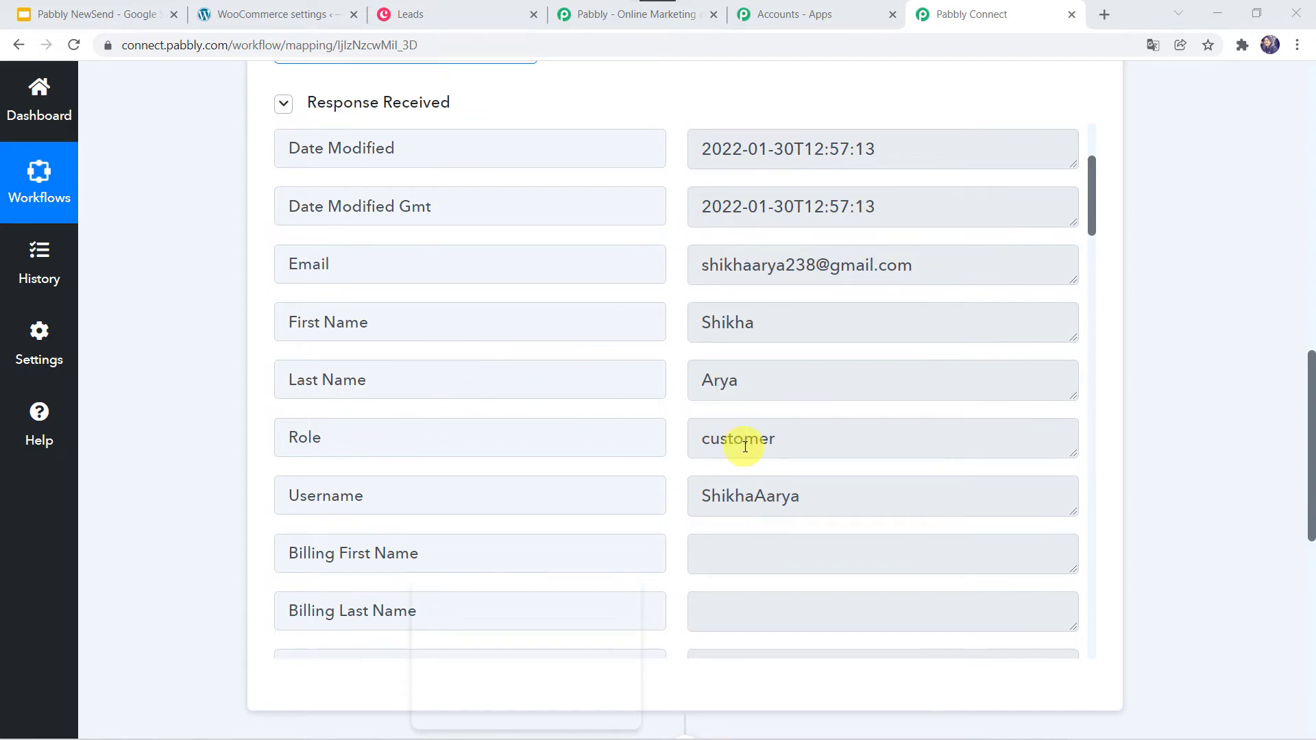
scroll(745, 446, "down", 2)
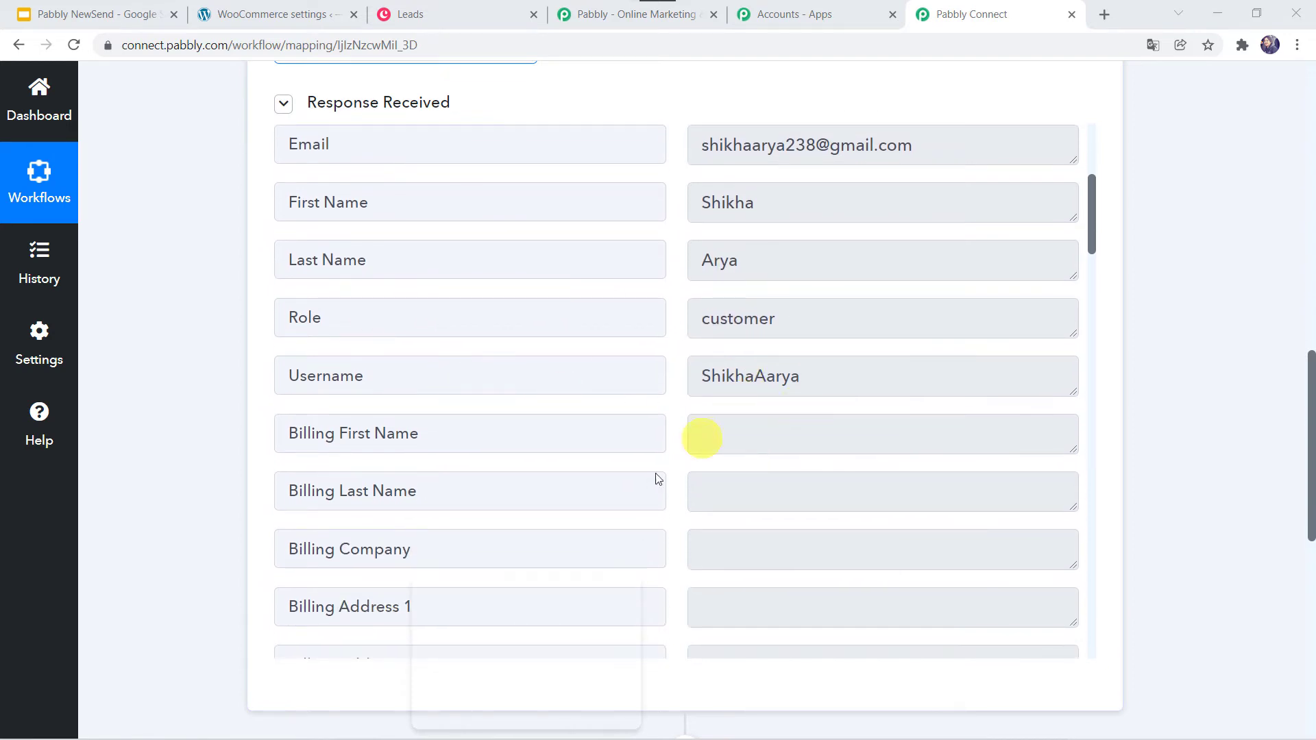
scroll(623, 500, "down", 12)
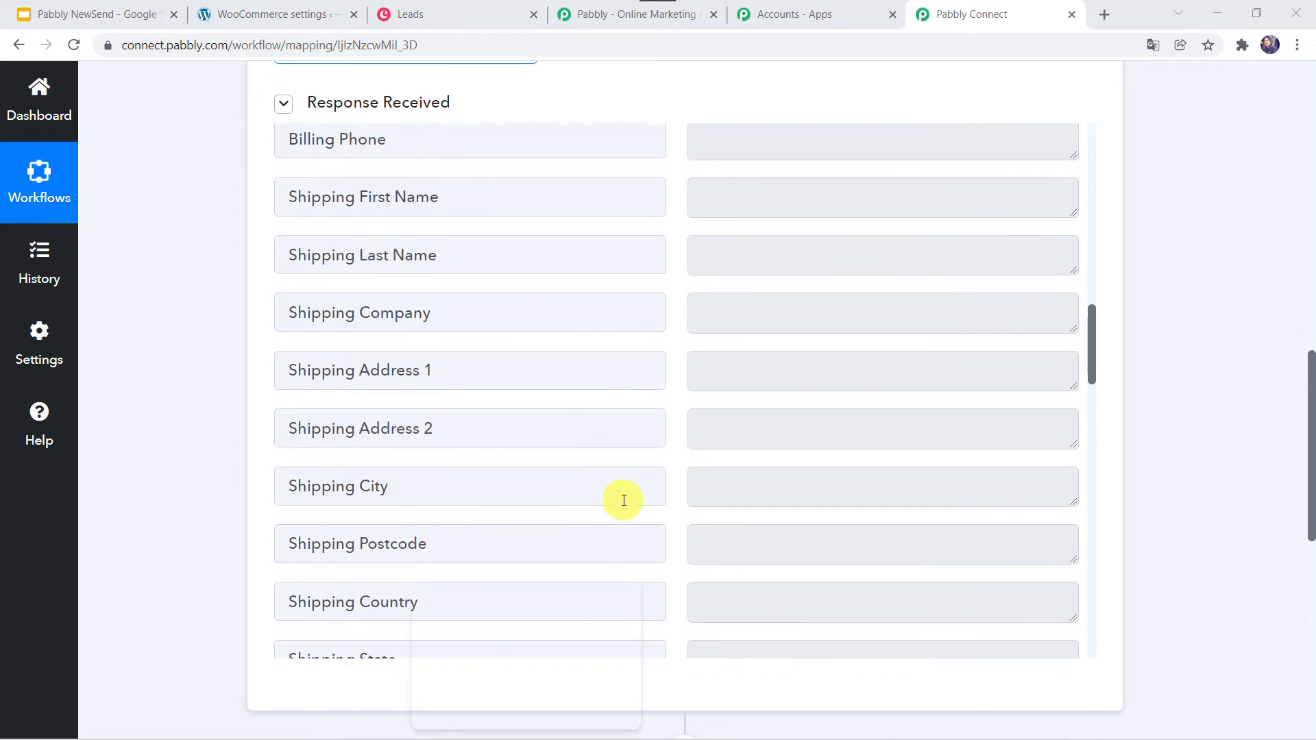
scroll(623, 499, "down", 11)
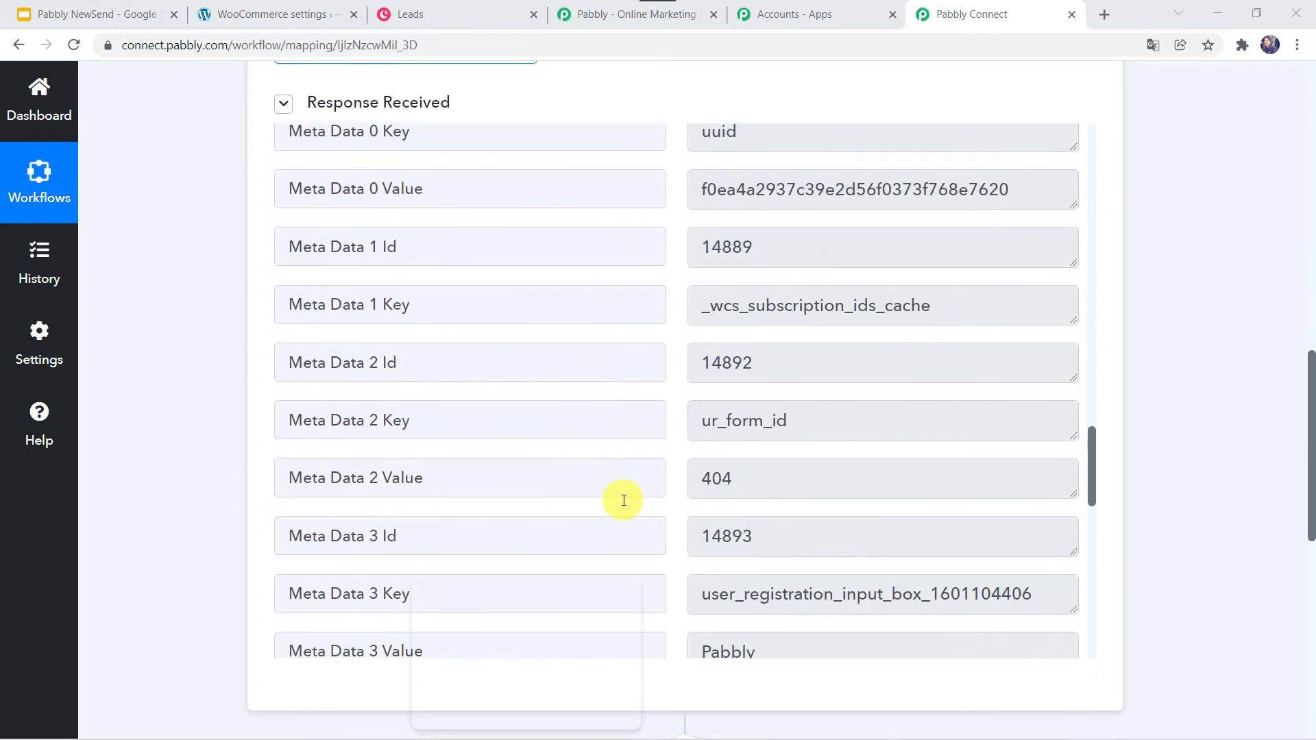
scroll(623, 499, "down", 4)
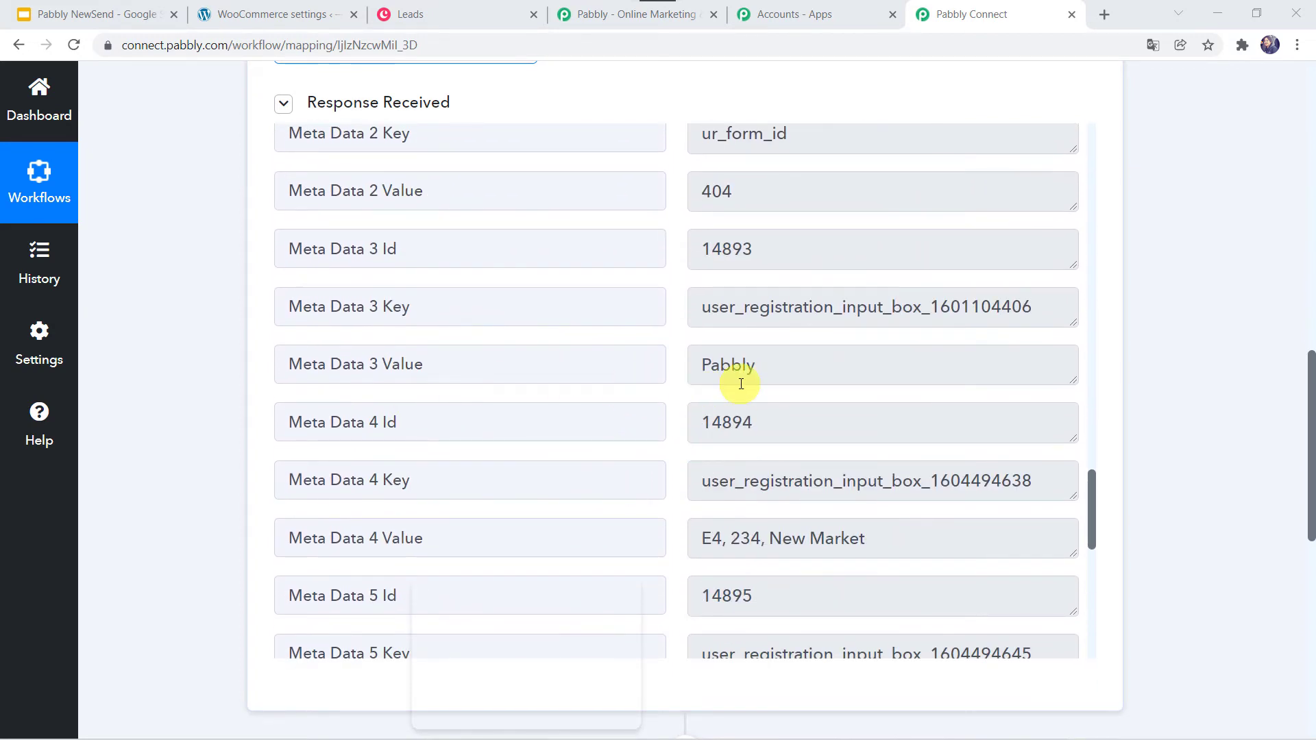
scroll(611, 426, "down", 4)
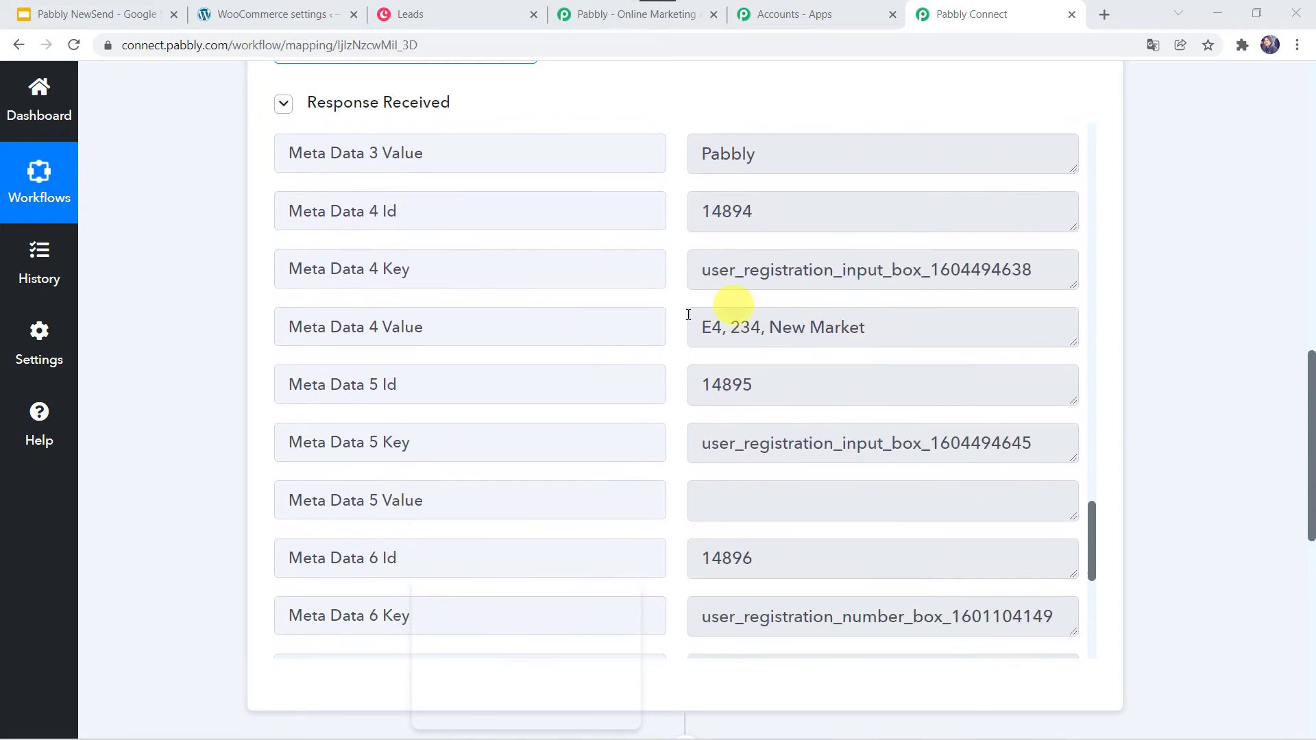
scroll(664, 182, "down", 5)
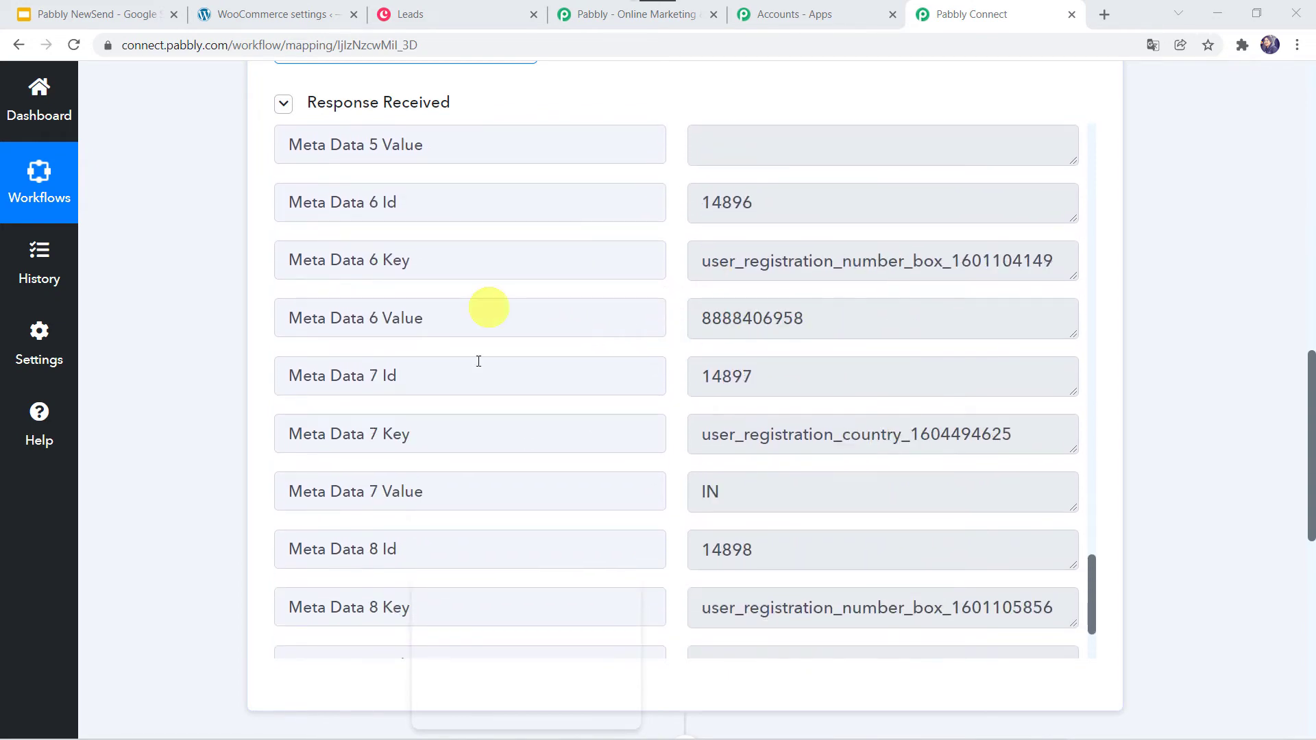
scroll(644, 349, "down", 3)
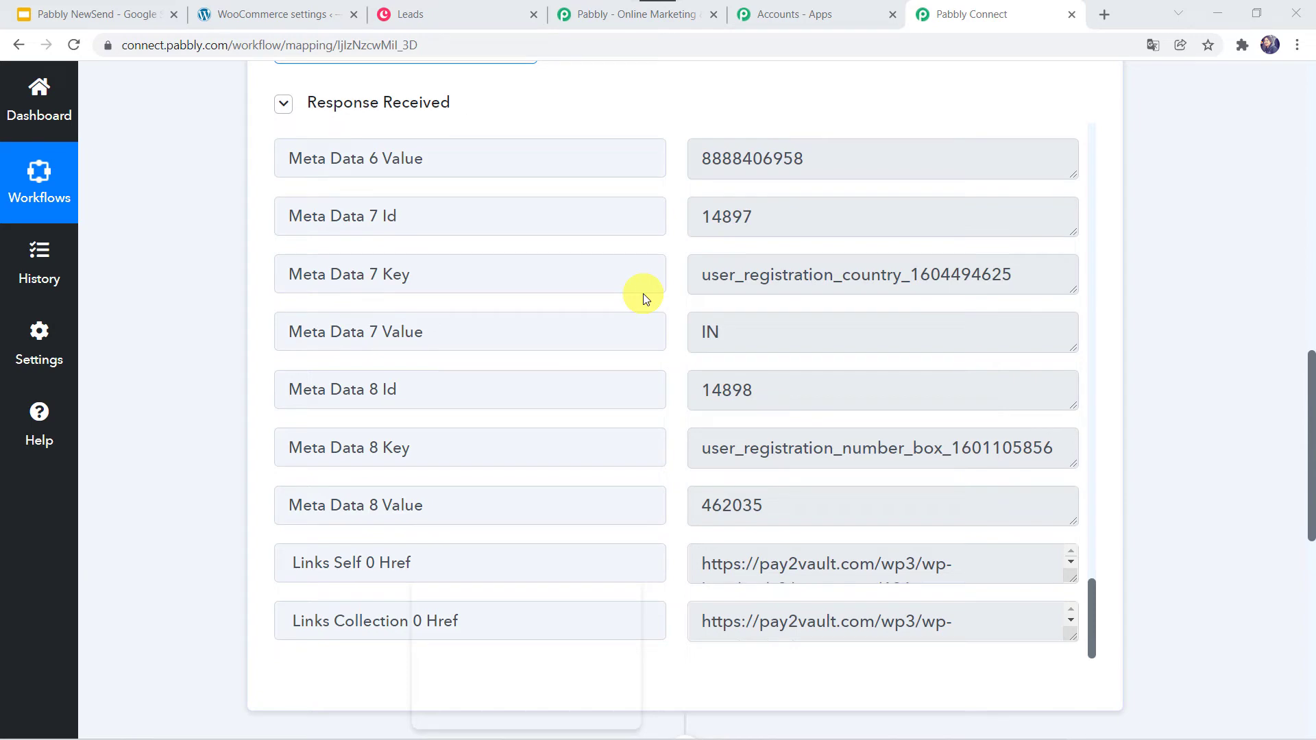
scroll(188, 522, "down", 8)
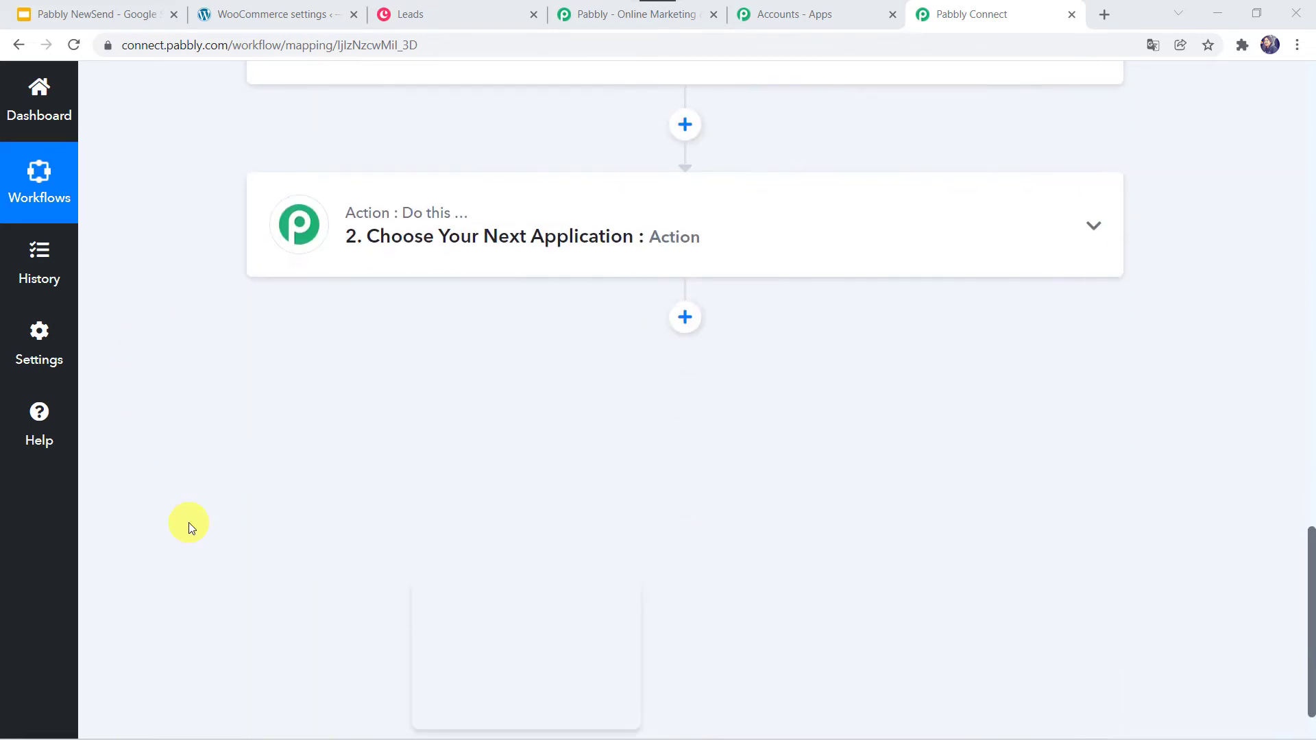
- Set the second action to Copper with the Create Lead event and start a new Copper connection
left_click(707, 222)
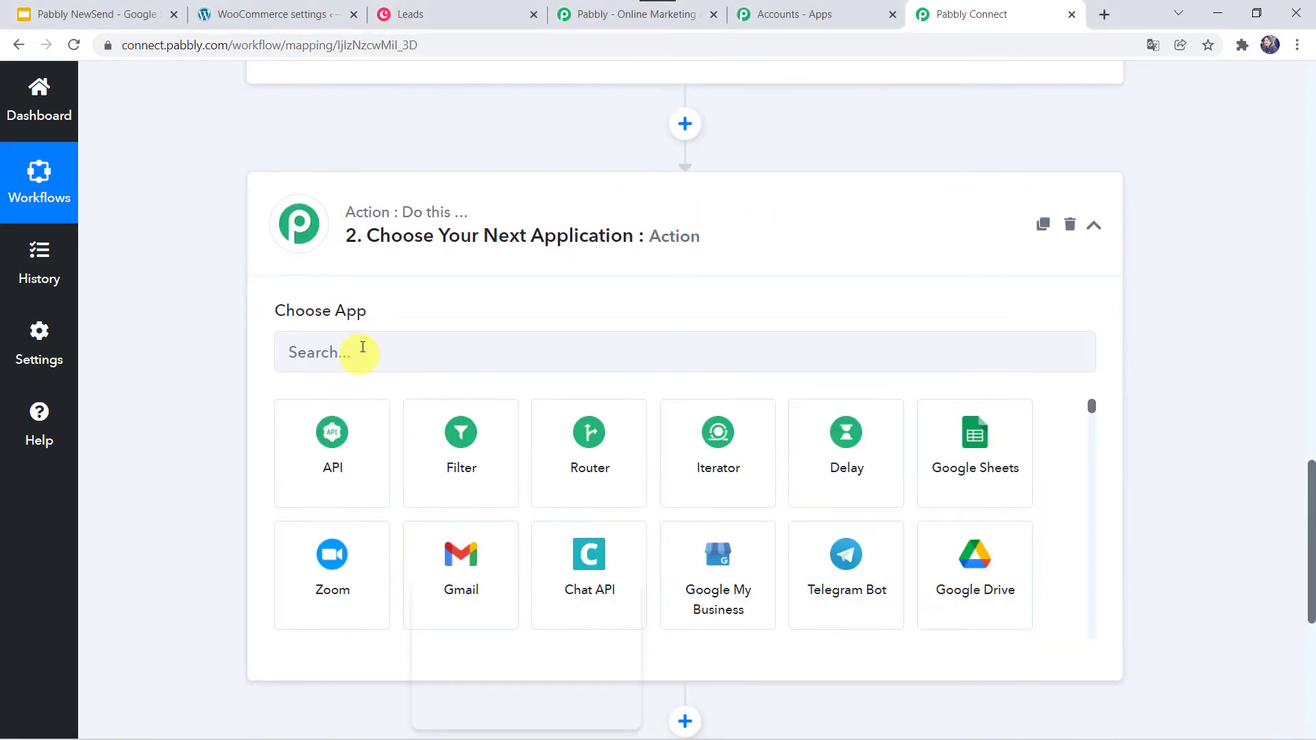
left_click(363, 346)
type("Cop")
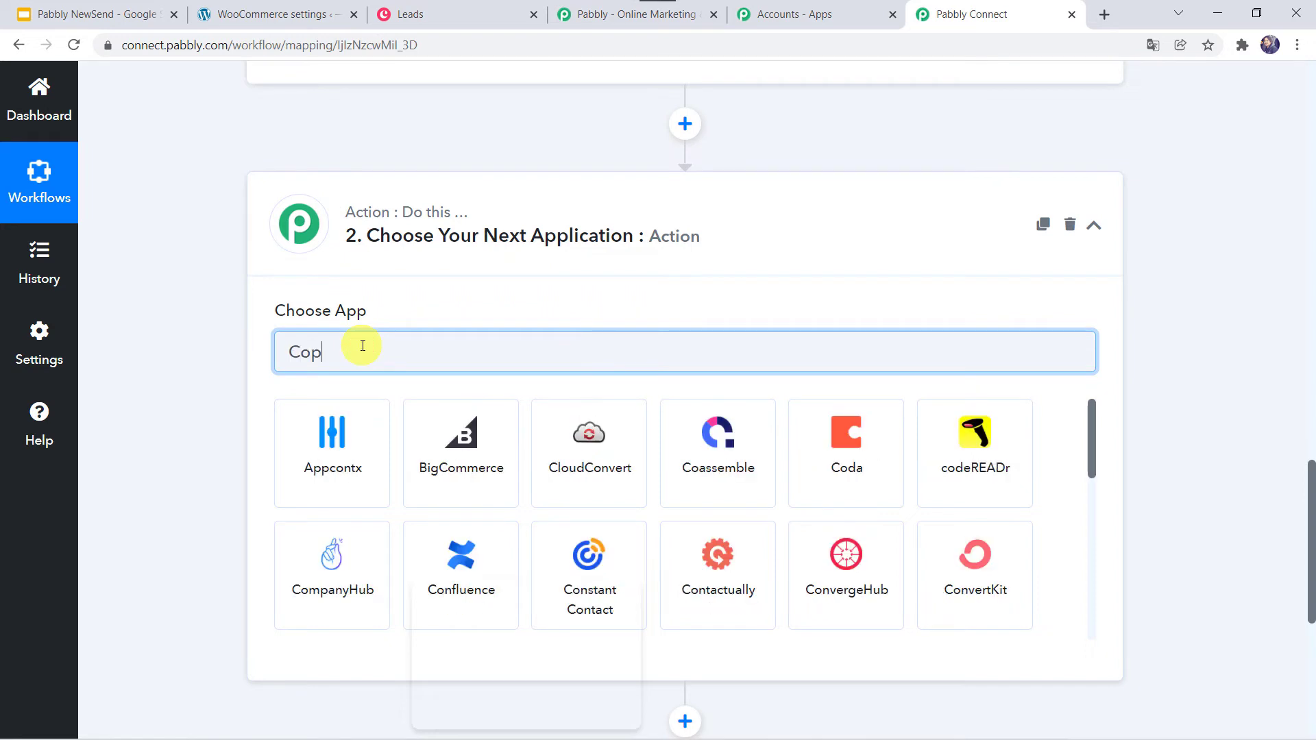
type("per")
left_click(332, 447)
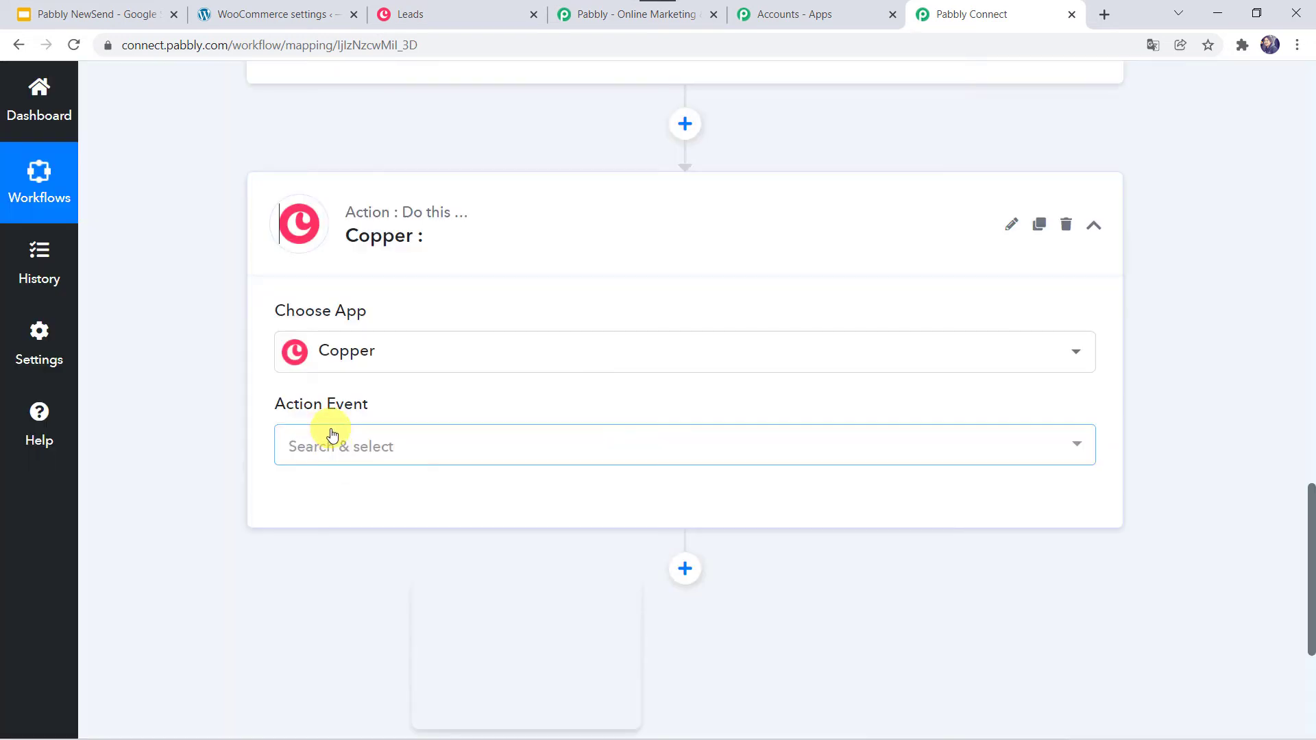
left_click(326, 442)
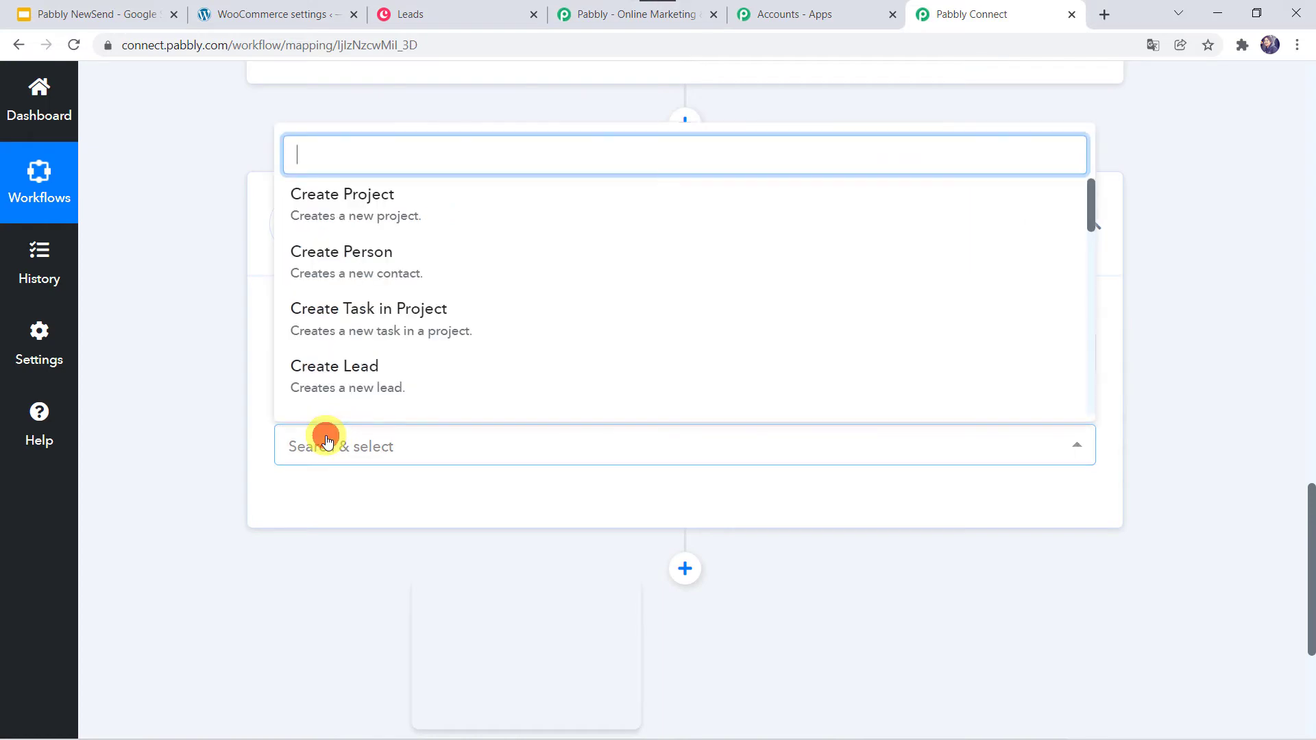
left_click(334, 376)
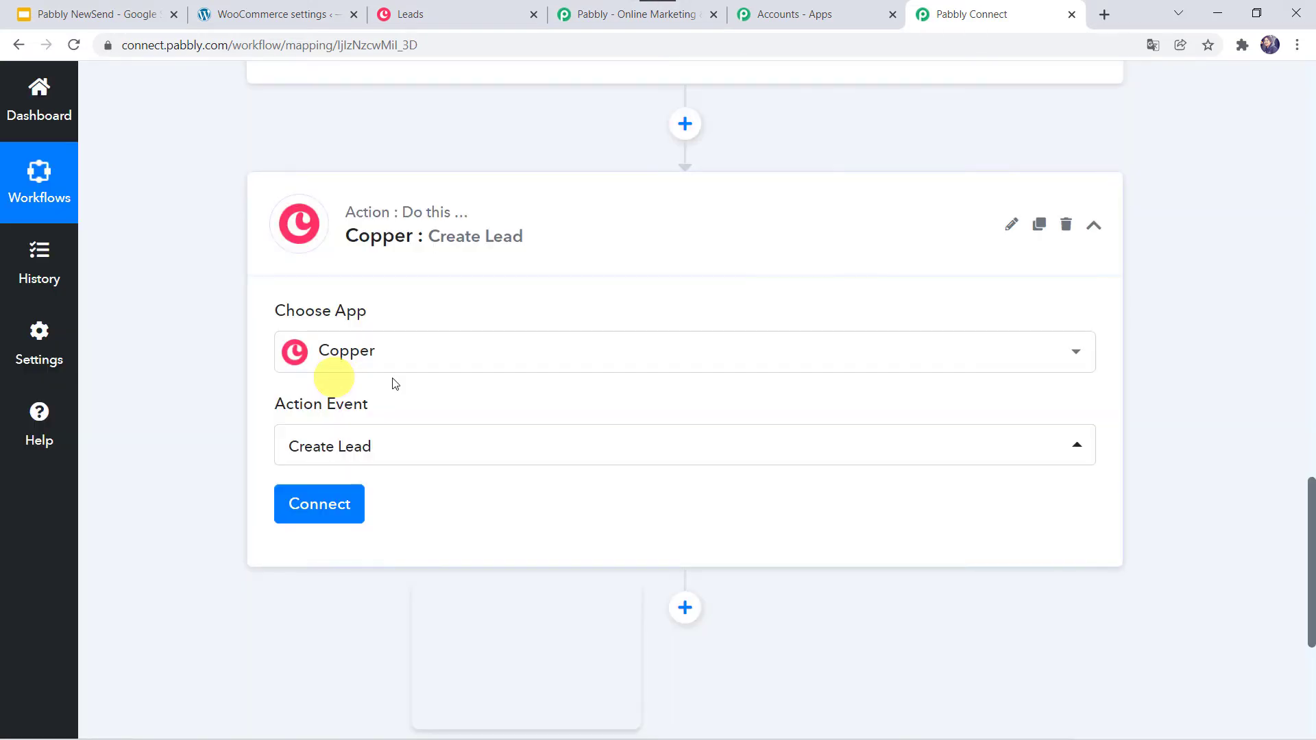
left_click(345, 518)
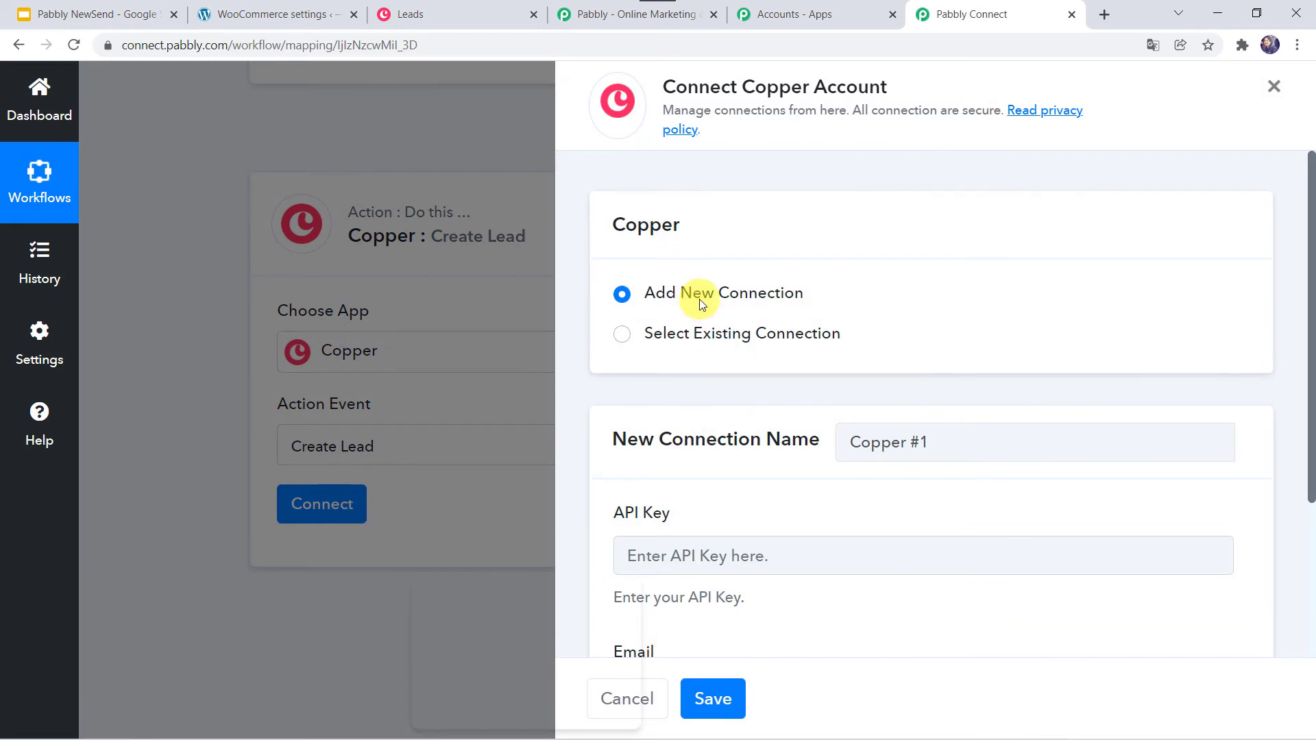
- Check the connection's API Key and Email fields, then switch to Copper's Leads tab
scroll(754, 441, "down", 3)
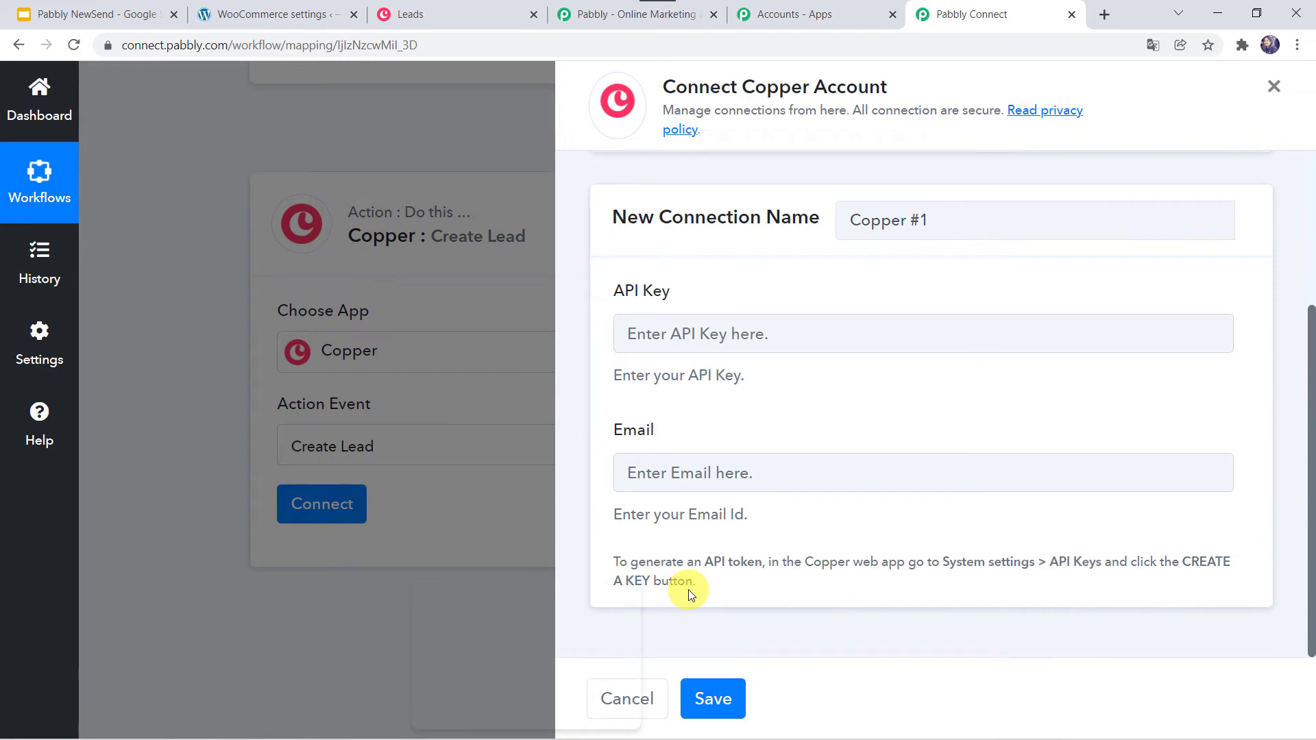
left_click(438, 24)
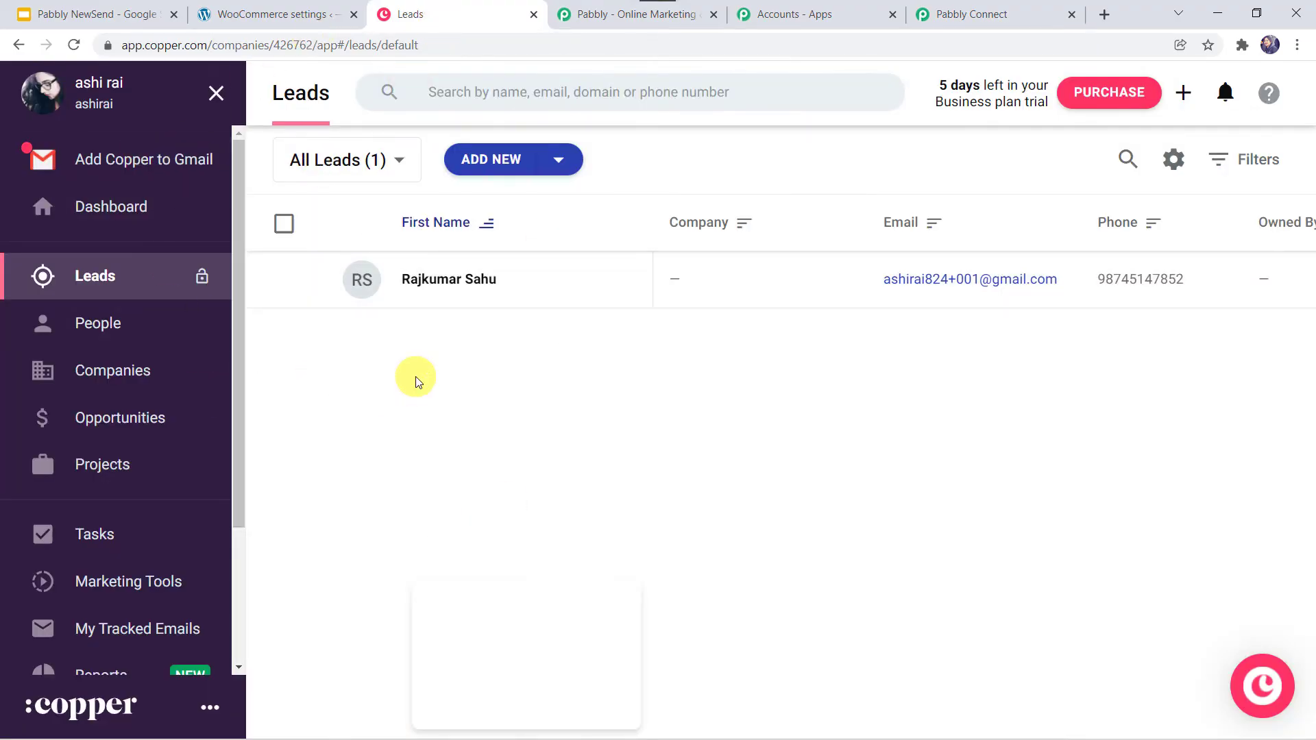
- Go to Copper's Settings > Integrations > API Keys page
scroll(133, 541, "down", 3)
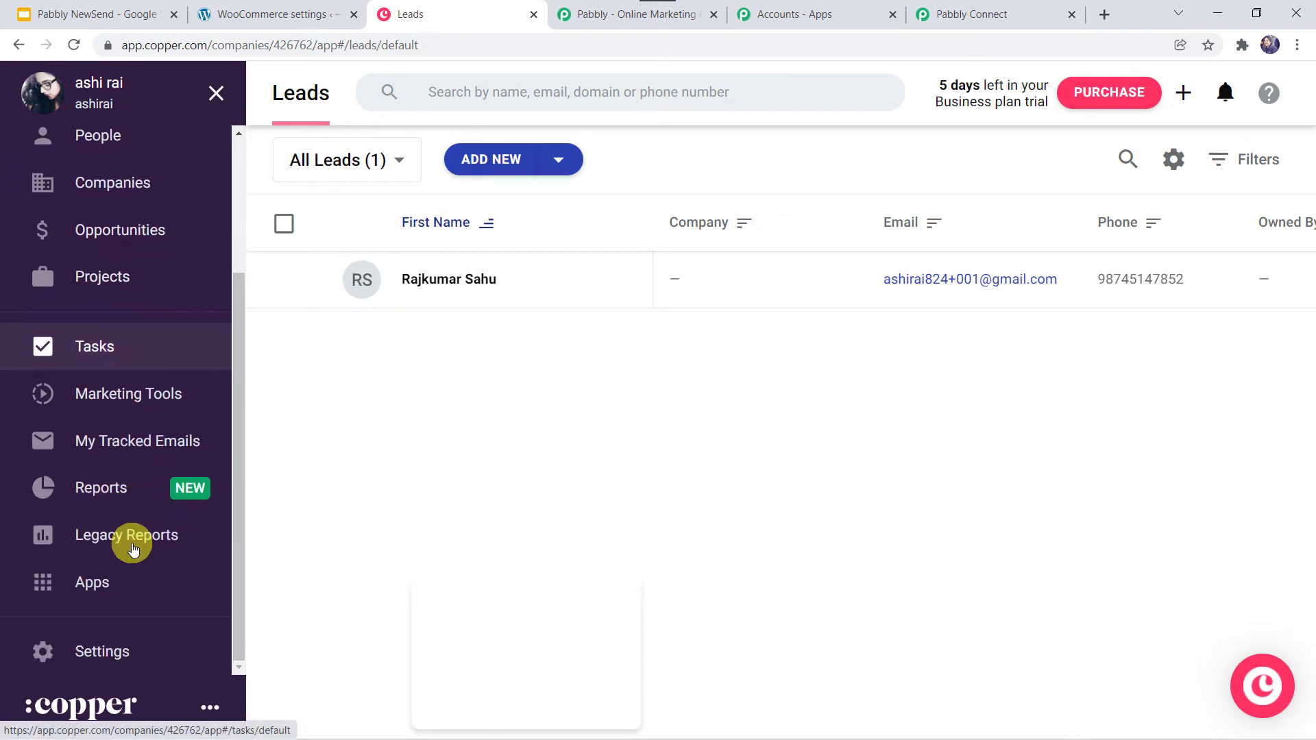
left_click(121, 659)
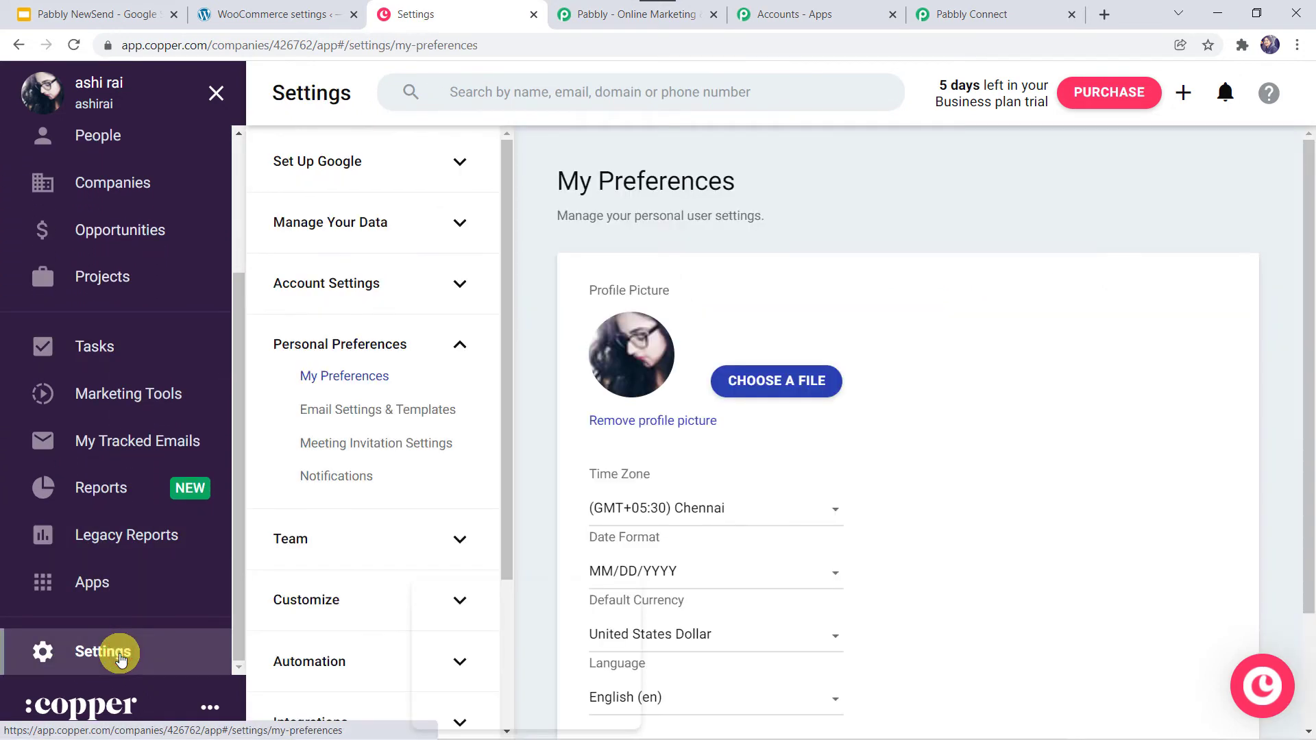
scroll(413, 540, "down", 3)
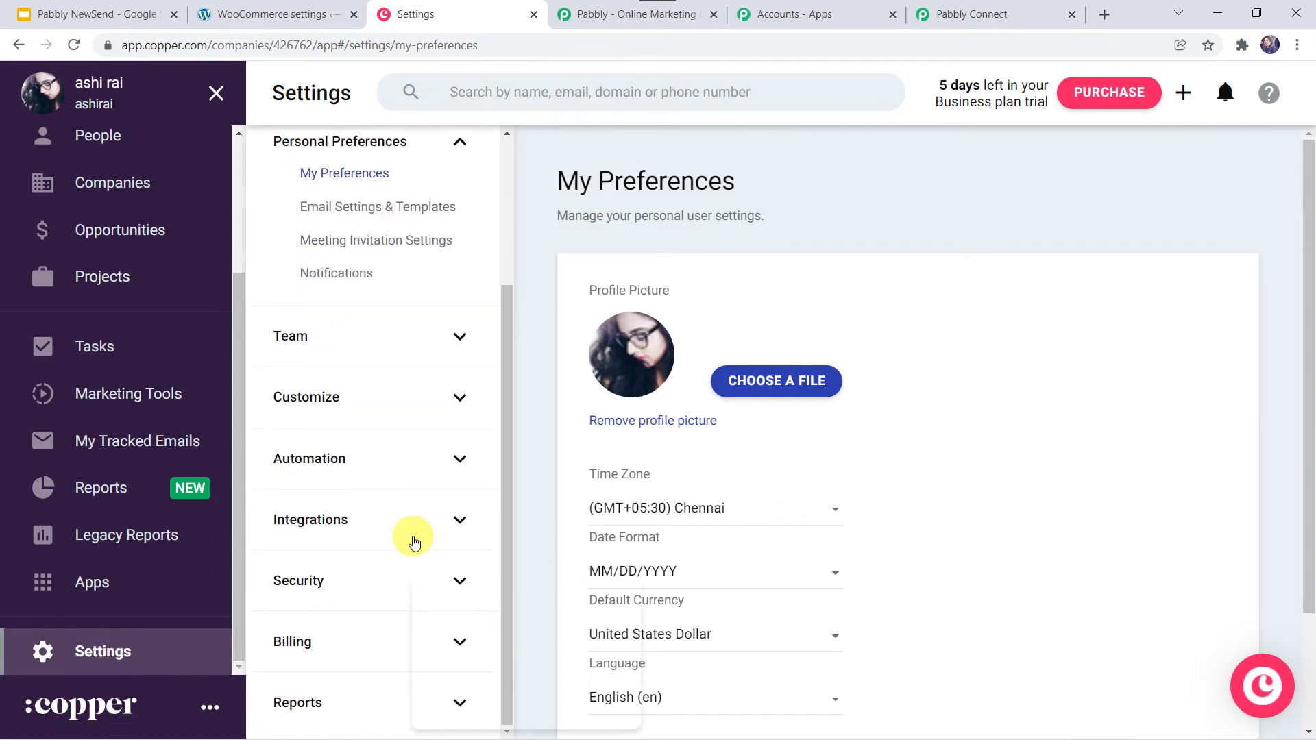
left_click(340, 522)
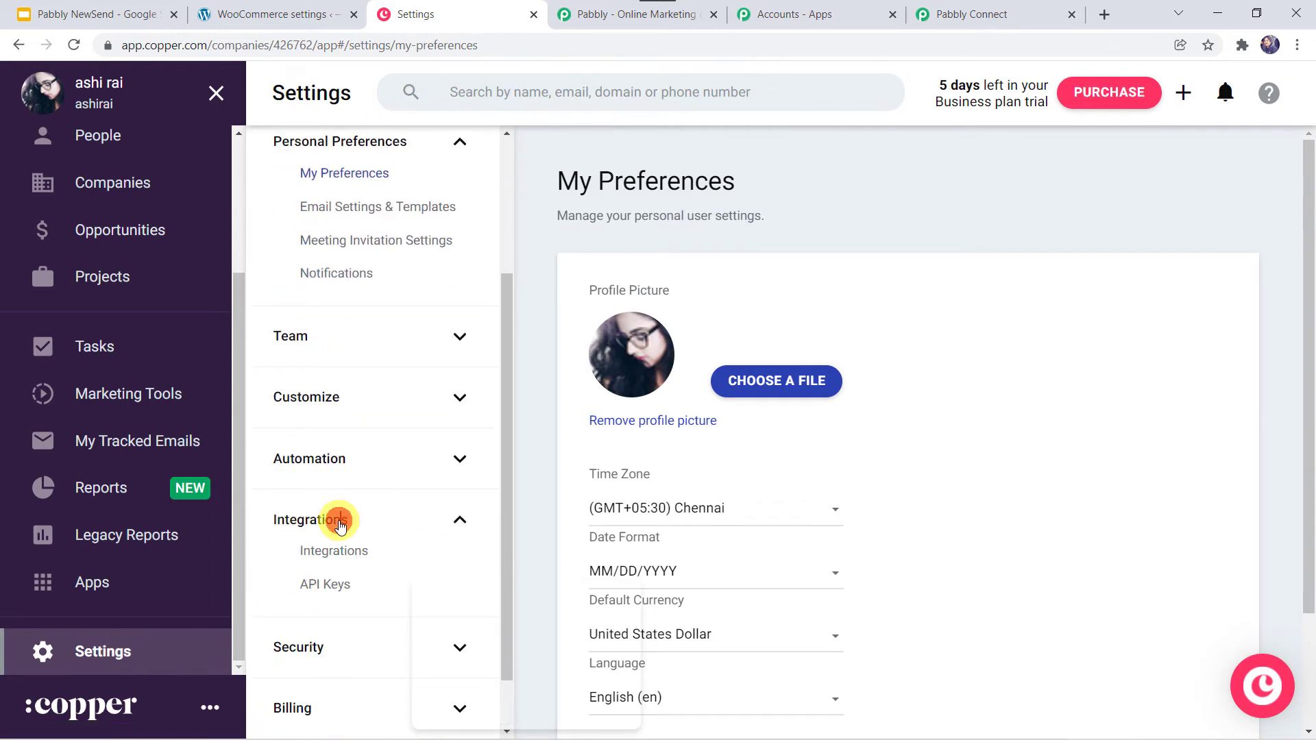
left_click(339, 591)
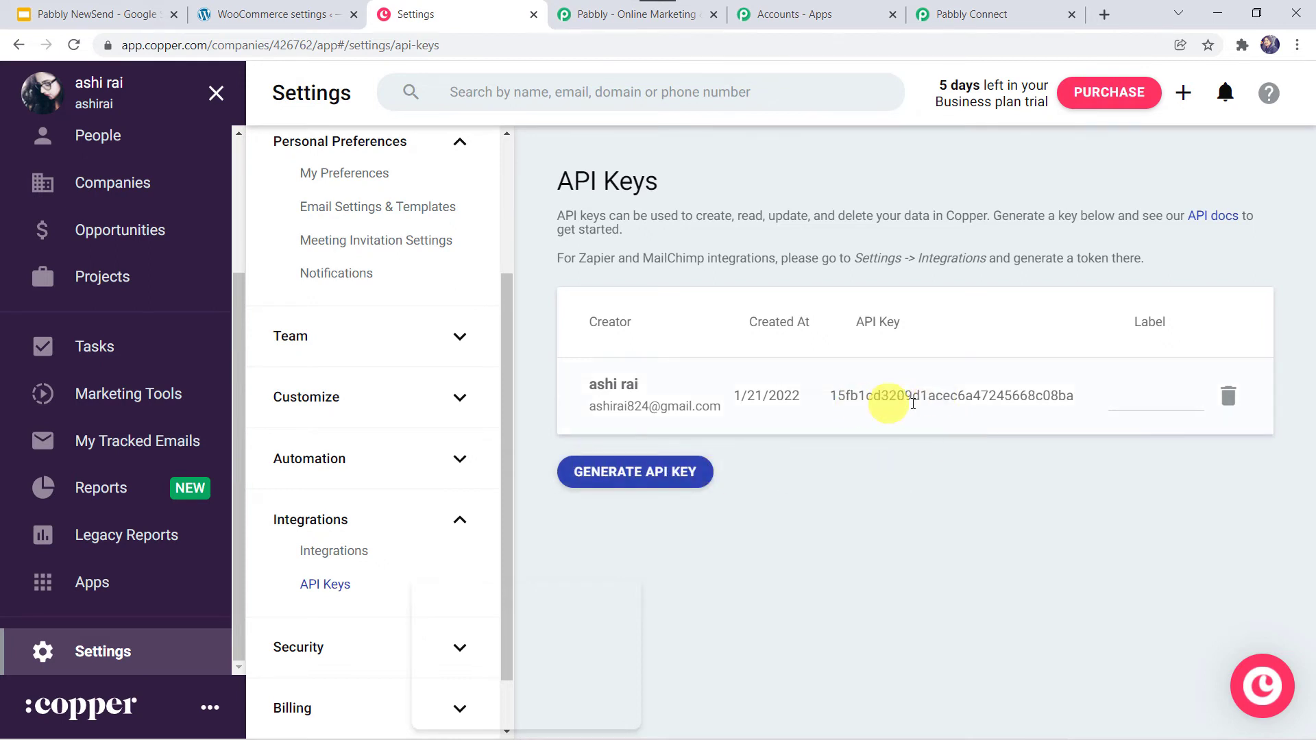
- Copy the existing Copper API key to the clipboard
double_click(1049, 394)
key("ctrl+c")
right_click(1049, 394)
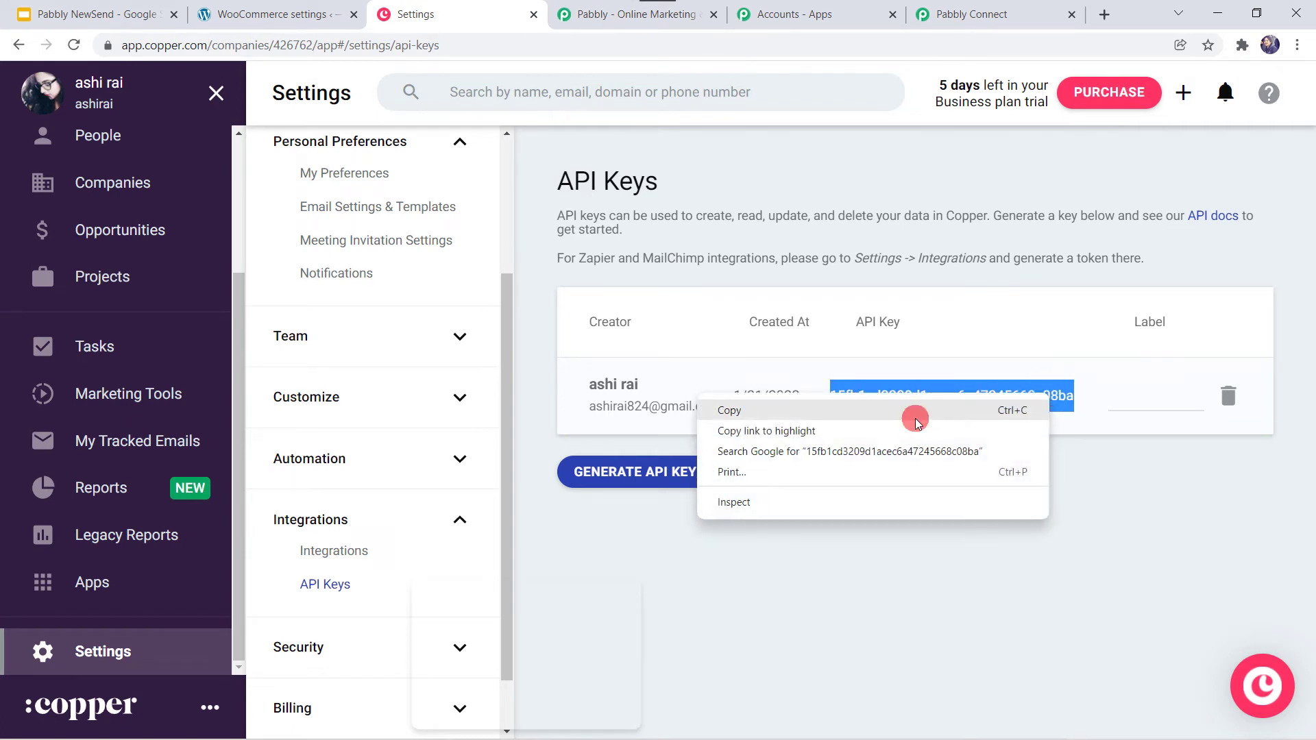
left_click(915, 421)
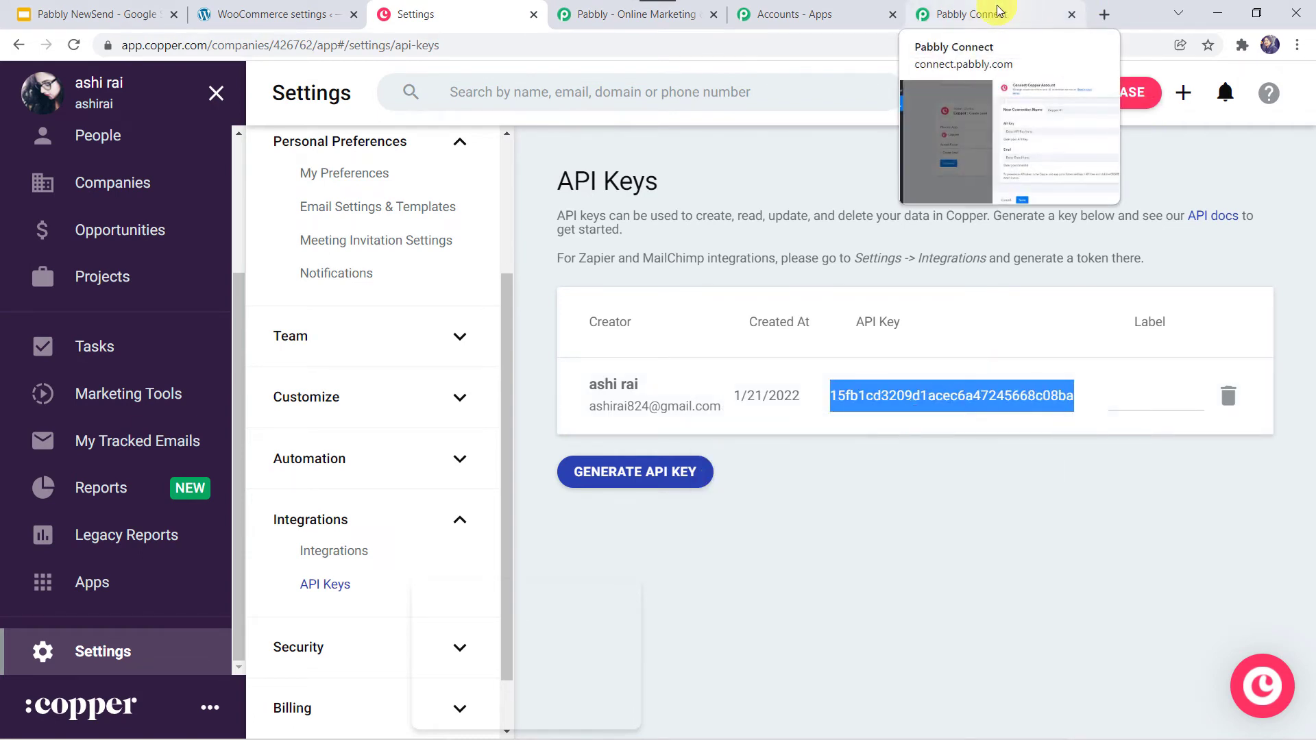
- Paste the copied Copper API key into the connection's API Key field
left_click(1017, 12)
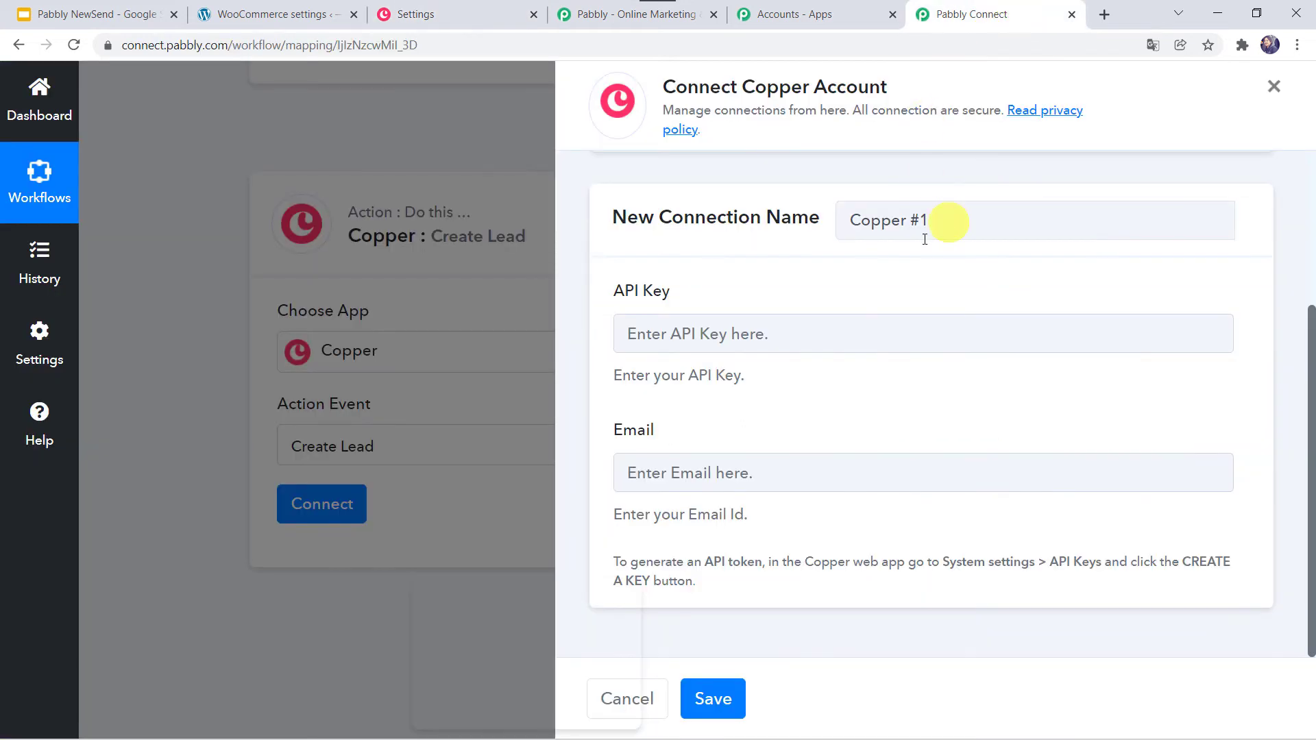
left_click(728, 335)
right_click(729, 338)
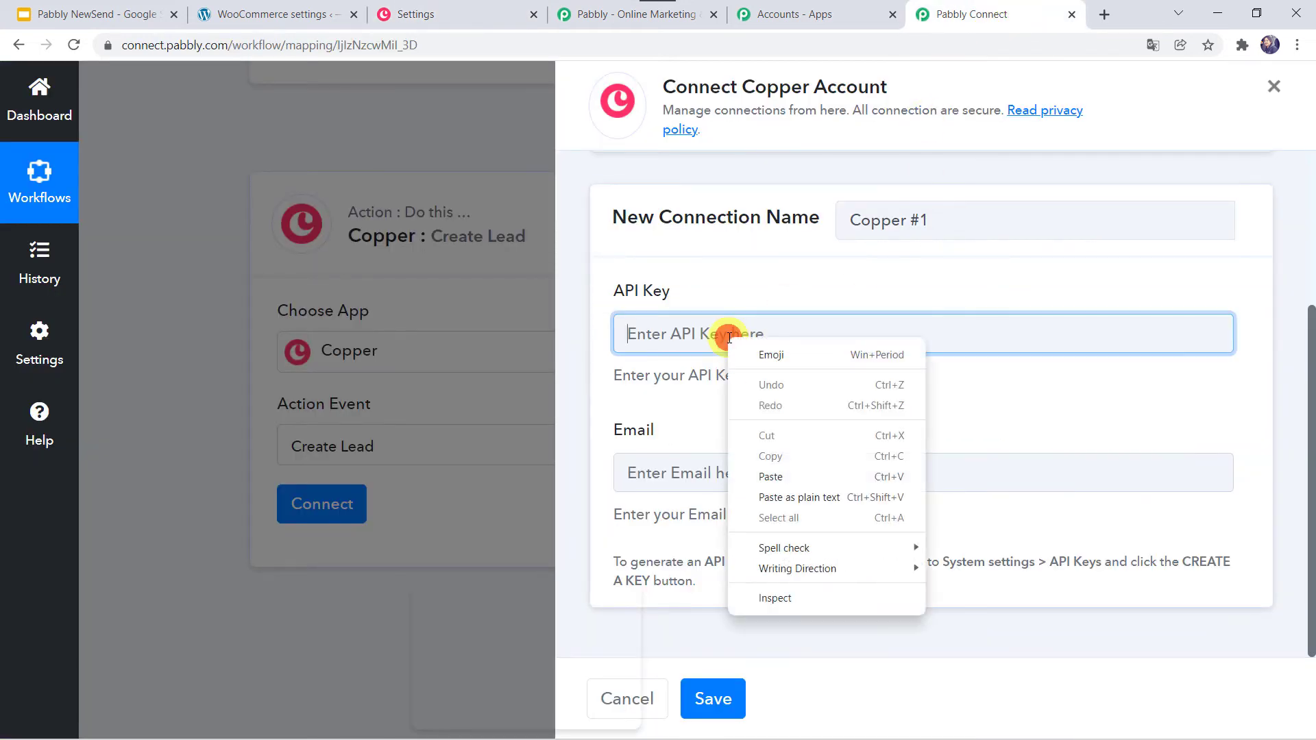
left_click(766, 472)
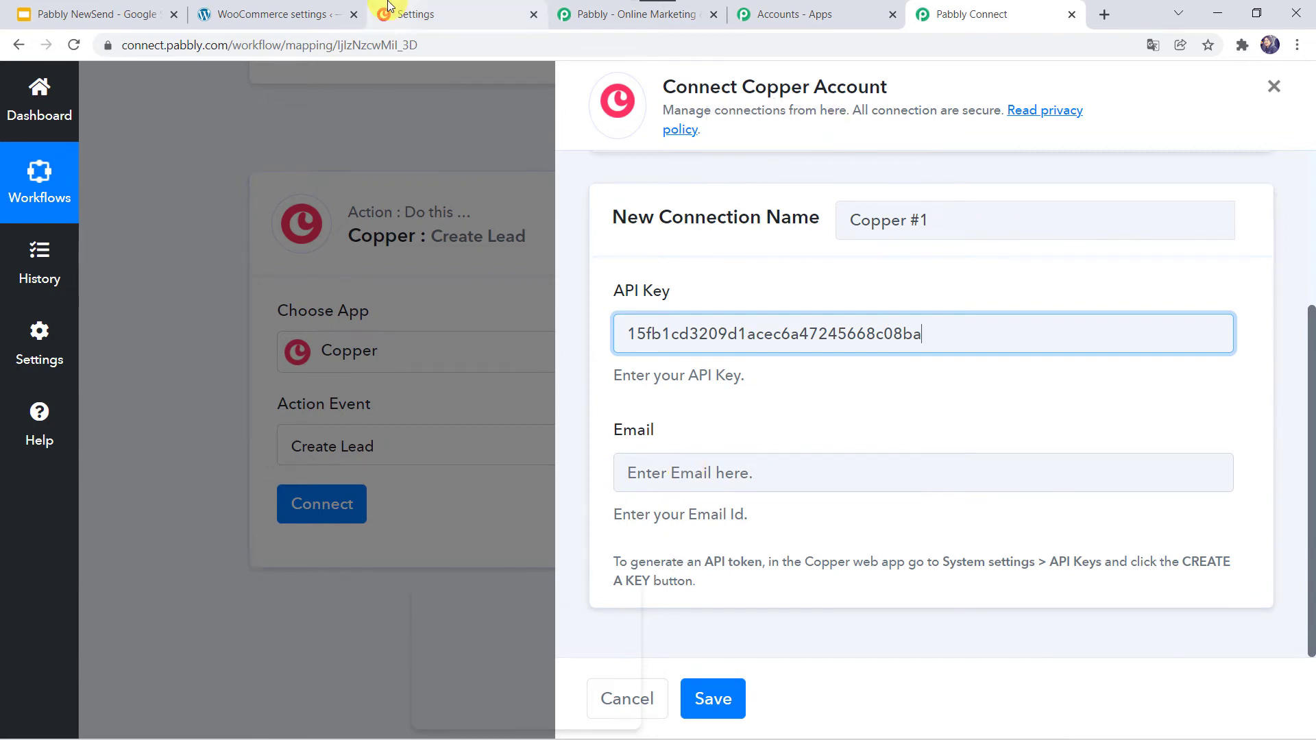
- Copy the account email from Copper into the Email field and save the connection
left_click(425, 14)
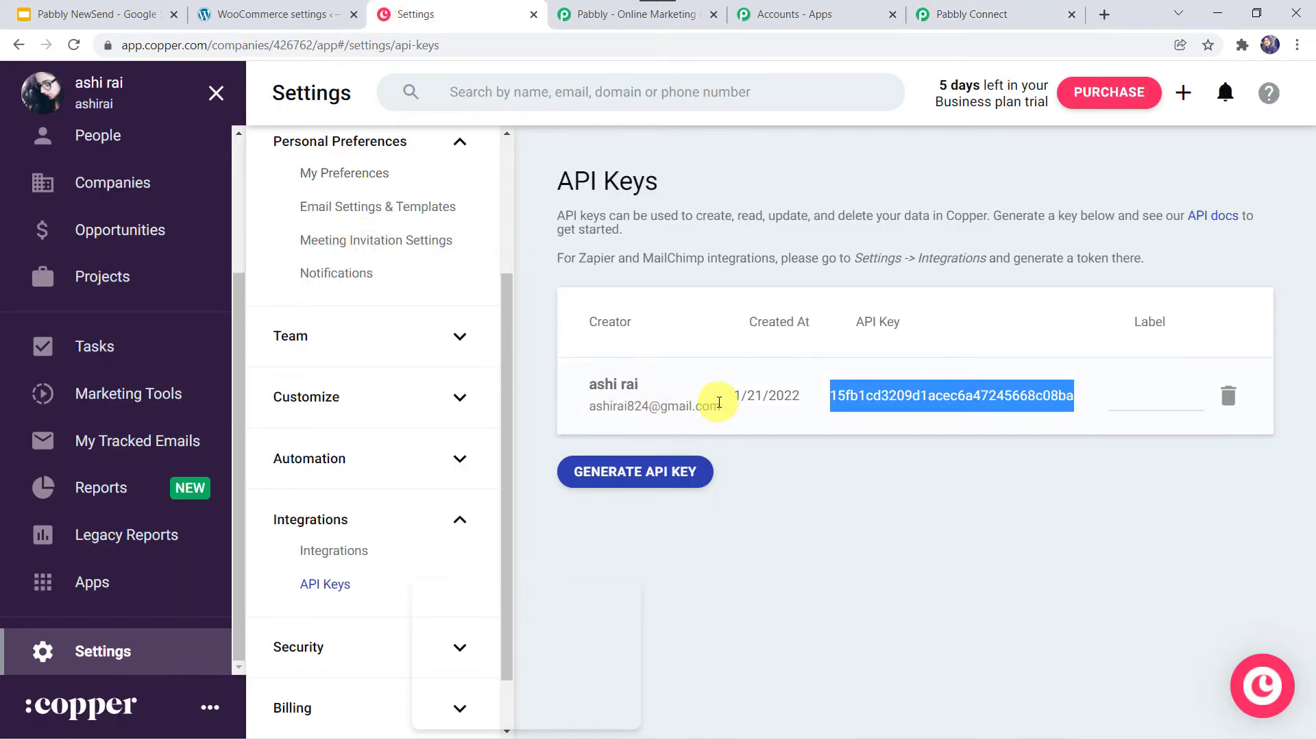
left_click_drag(719, 404, 588, 407)
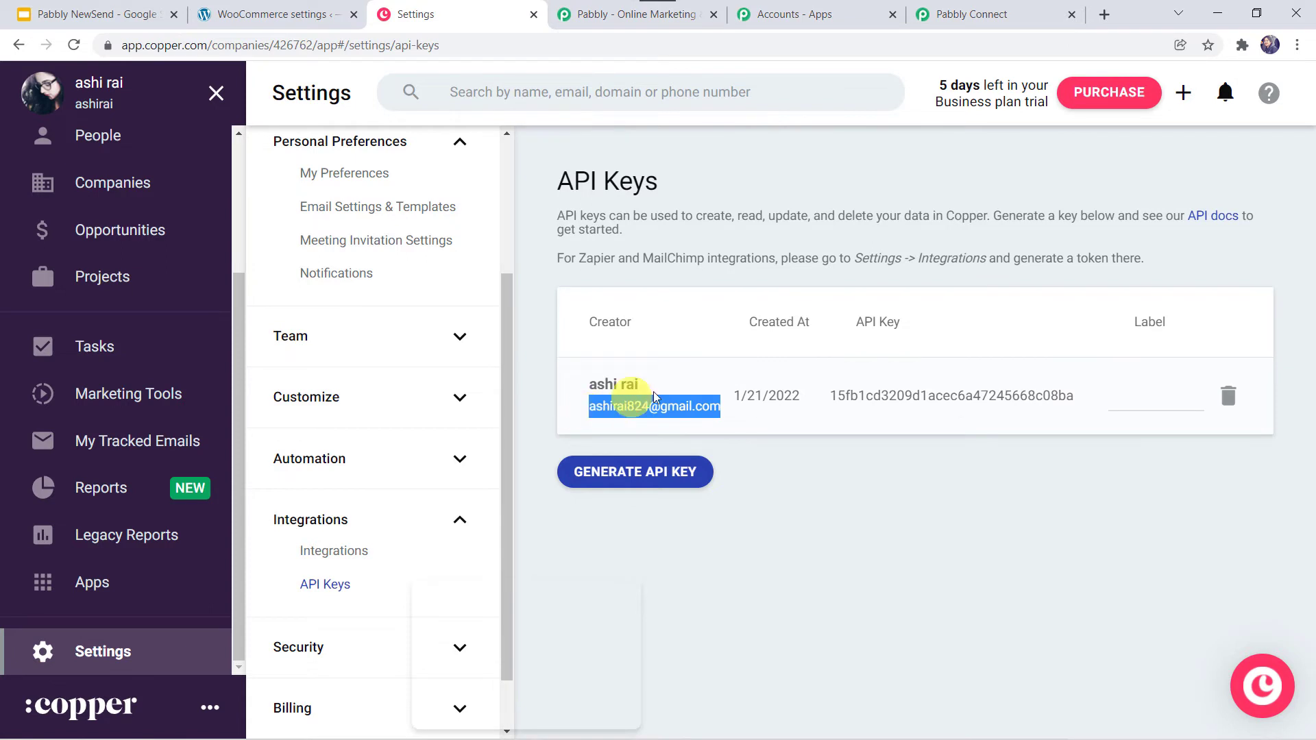
right_click(666, 409)
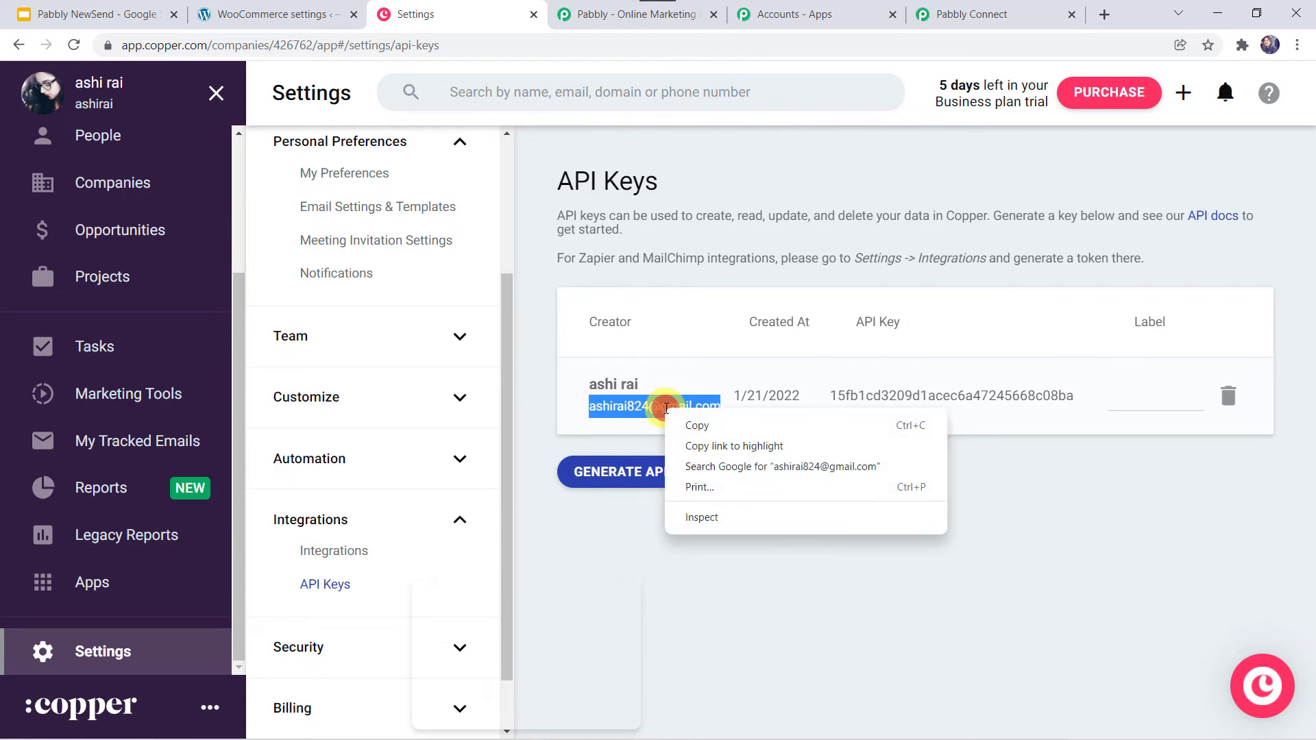
left_click(686, 424)
left_click(1014, 12)
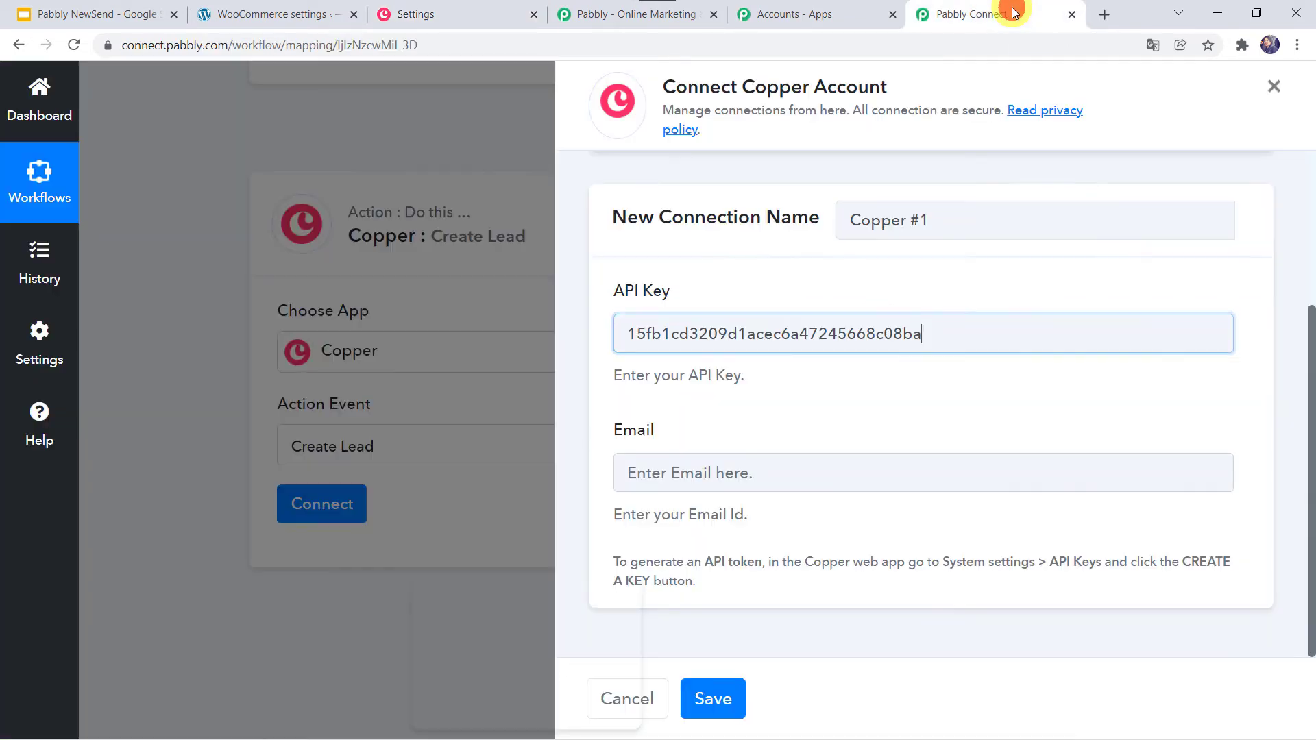
left_click(645, 473)
right_click(645, 473)
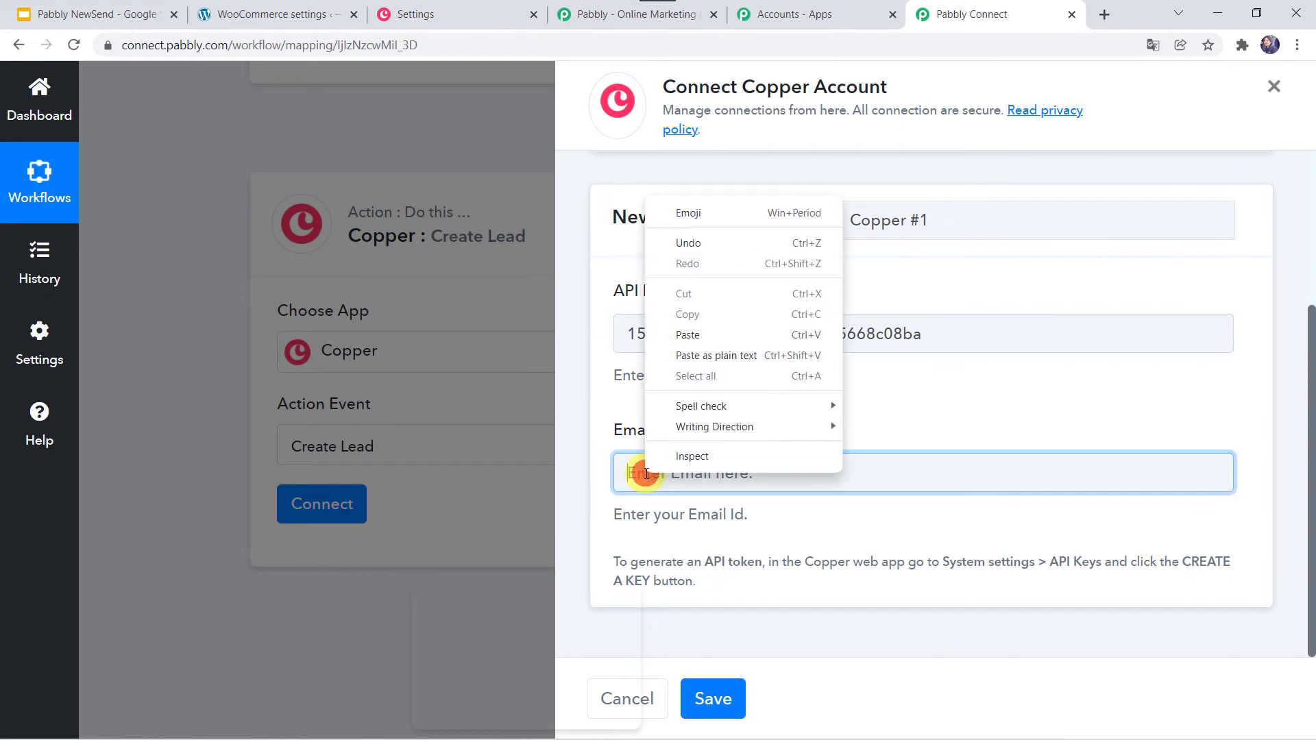
left_click(725, 336)
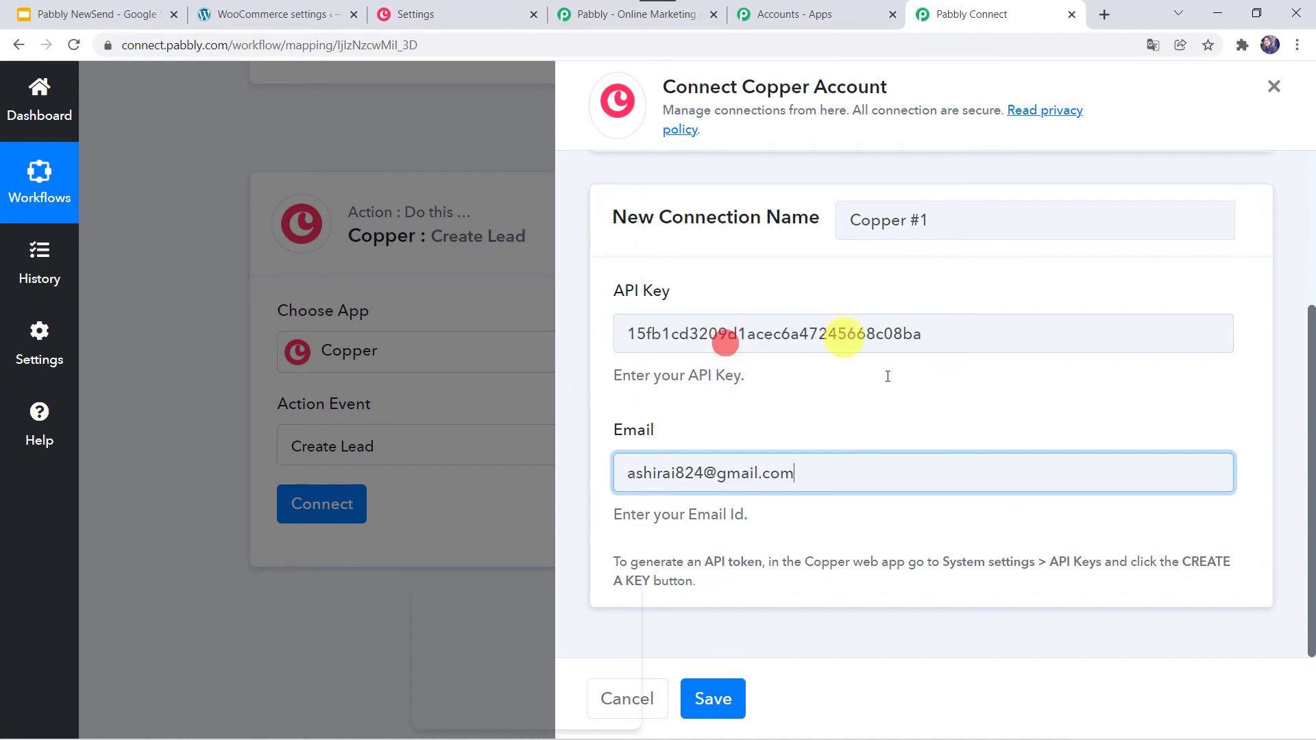
left_click(711, 701)
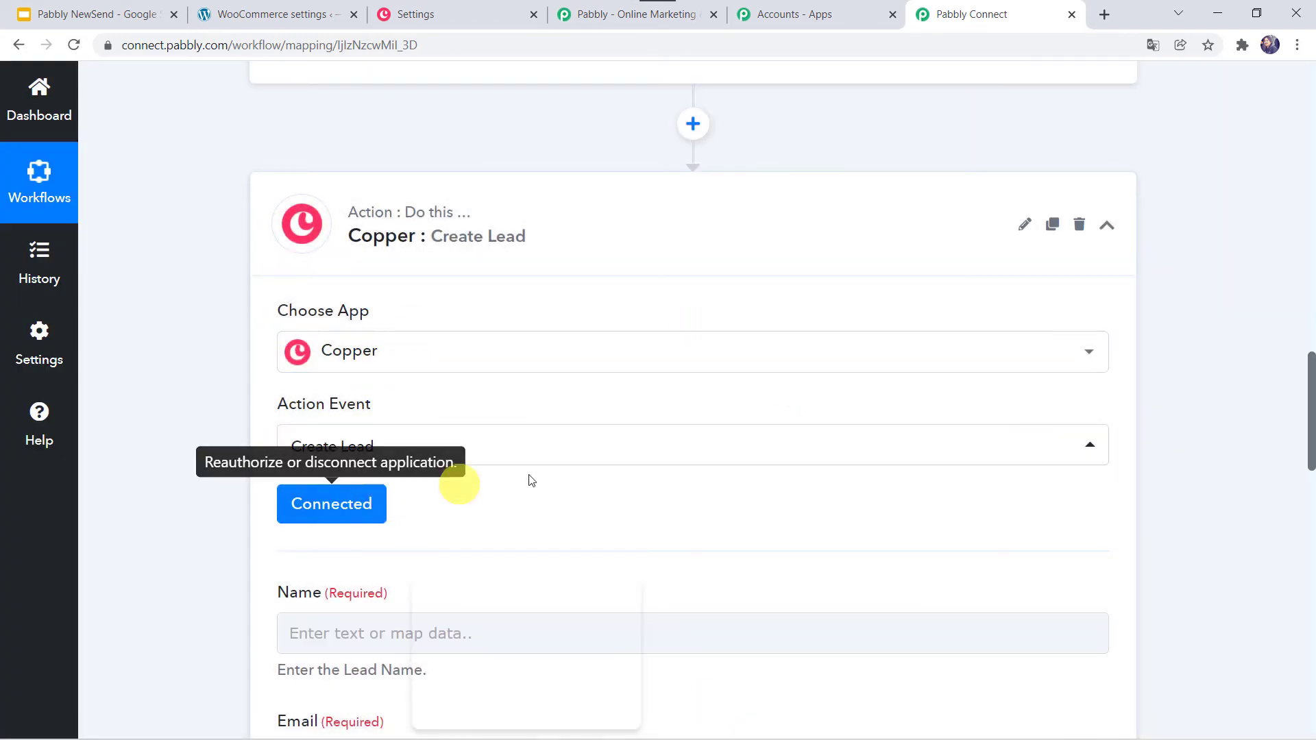
scroll(587, 452, "down", 3)
left_click(298, 427)
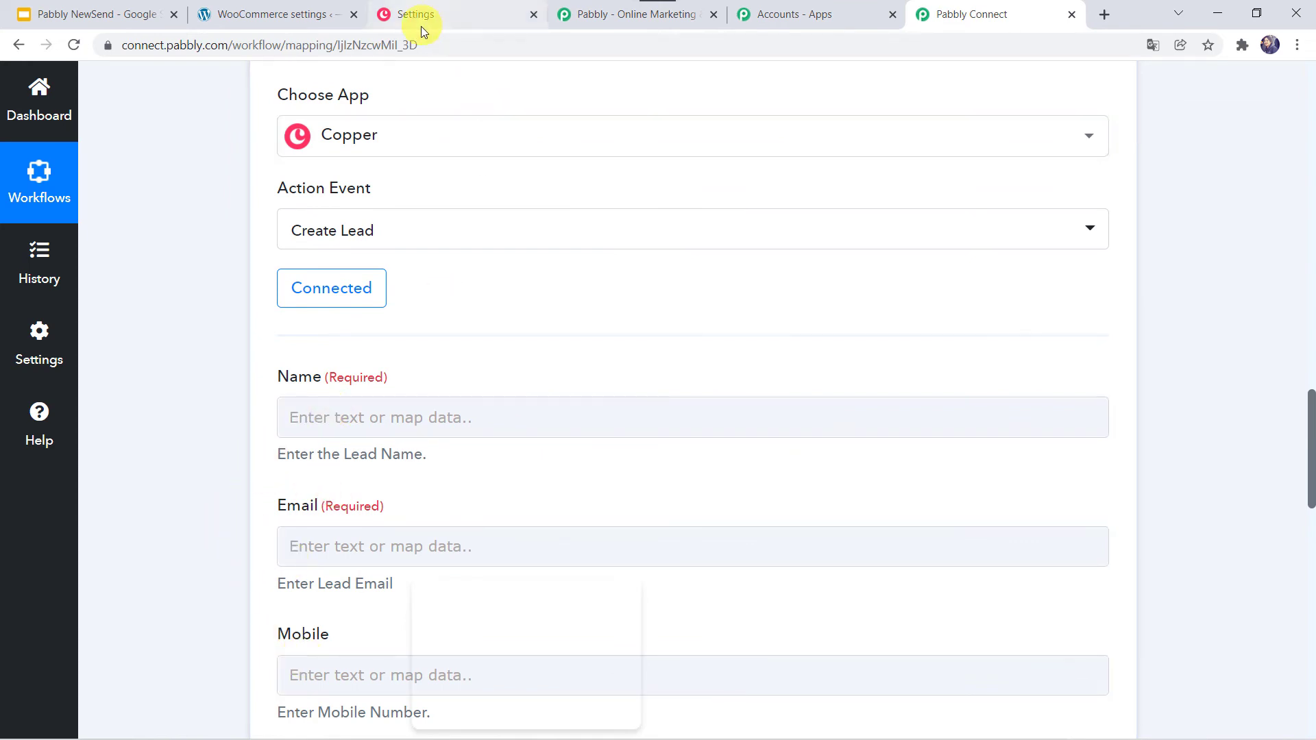
- Turn on Enable Leads in Copper's Customize > Lead Statuses settings, then return to the workflow
left_click(451, 18)
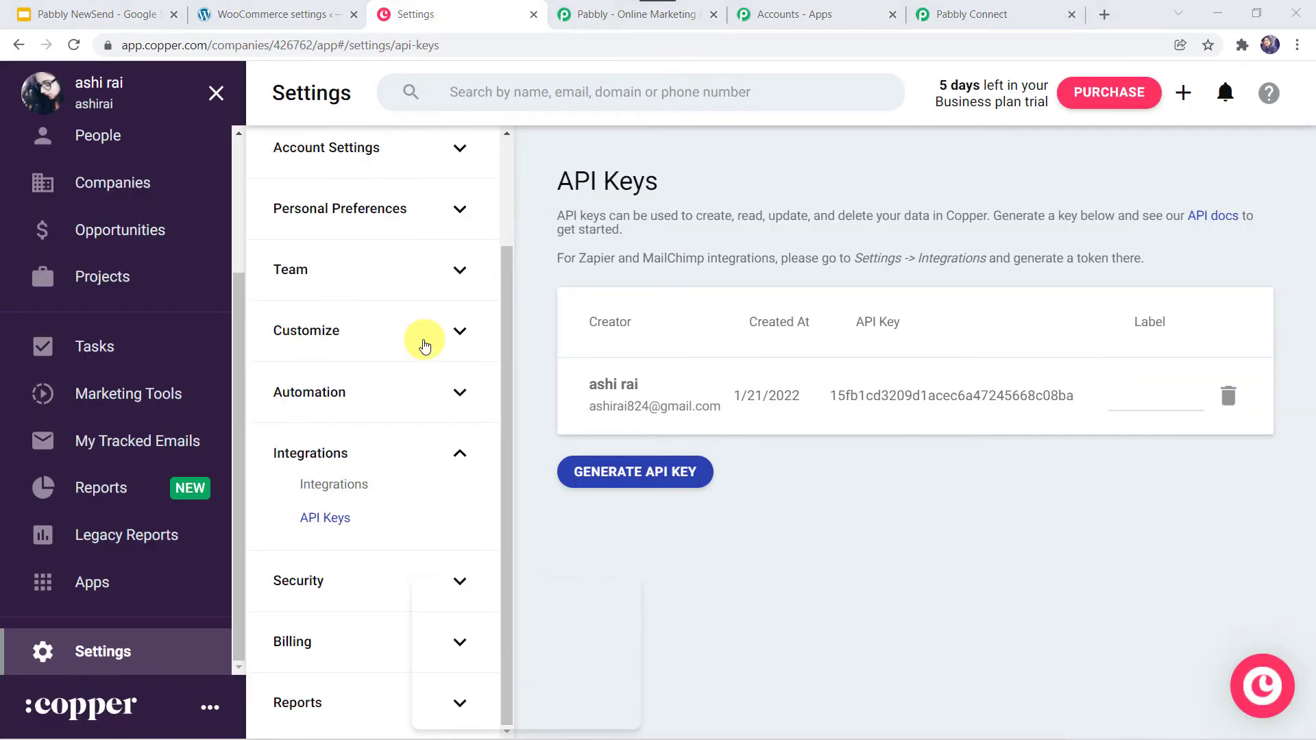
left_click(328, 334)
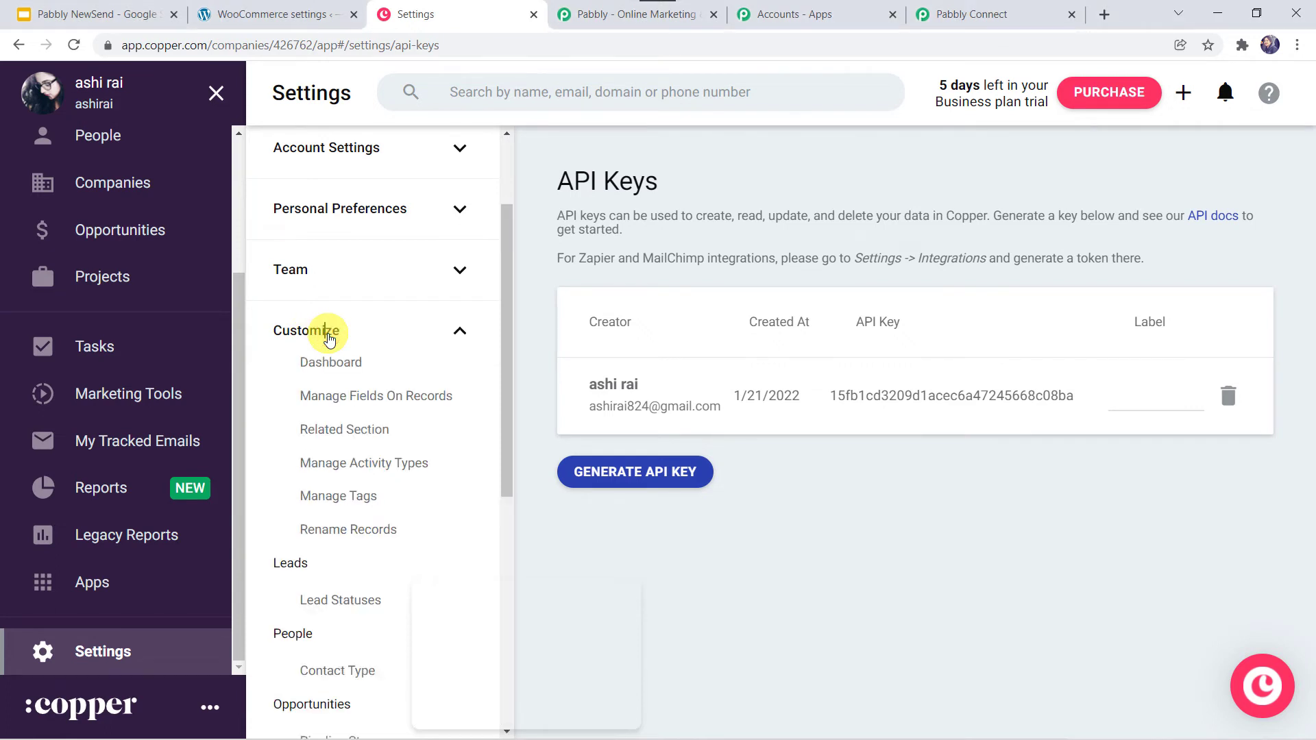
left_click(364, 603)
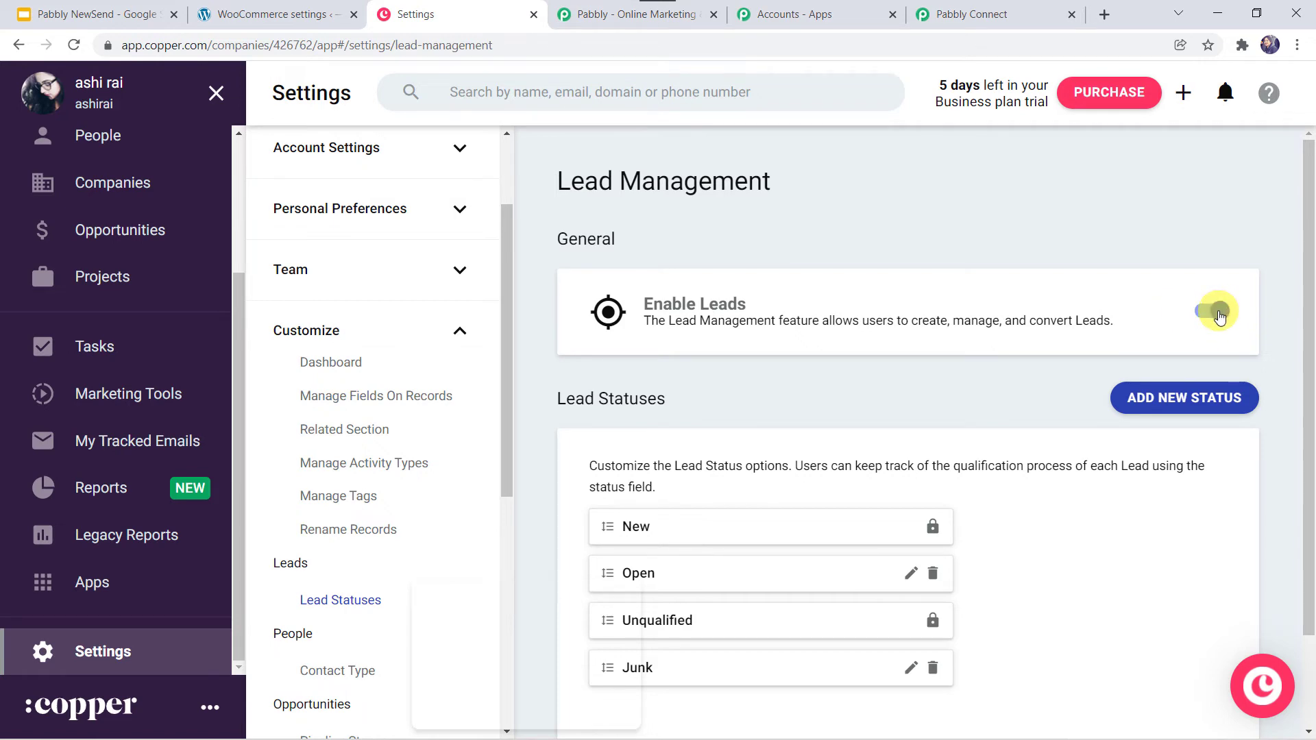
left_click(1008, 13)
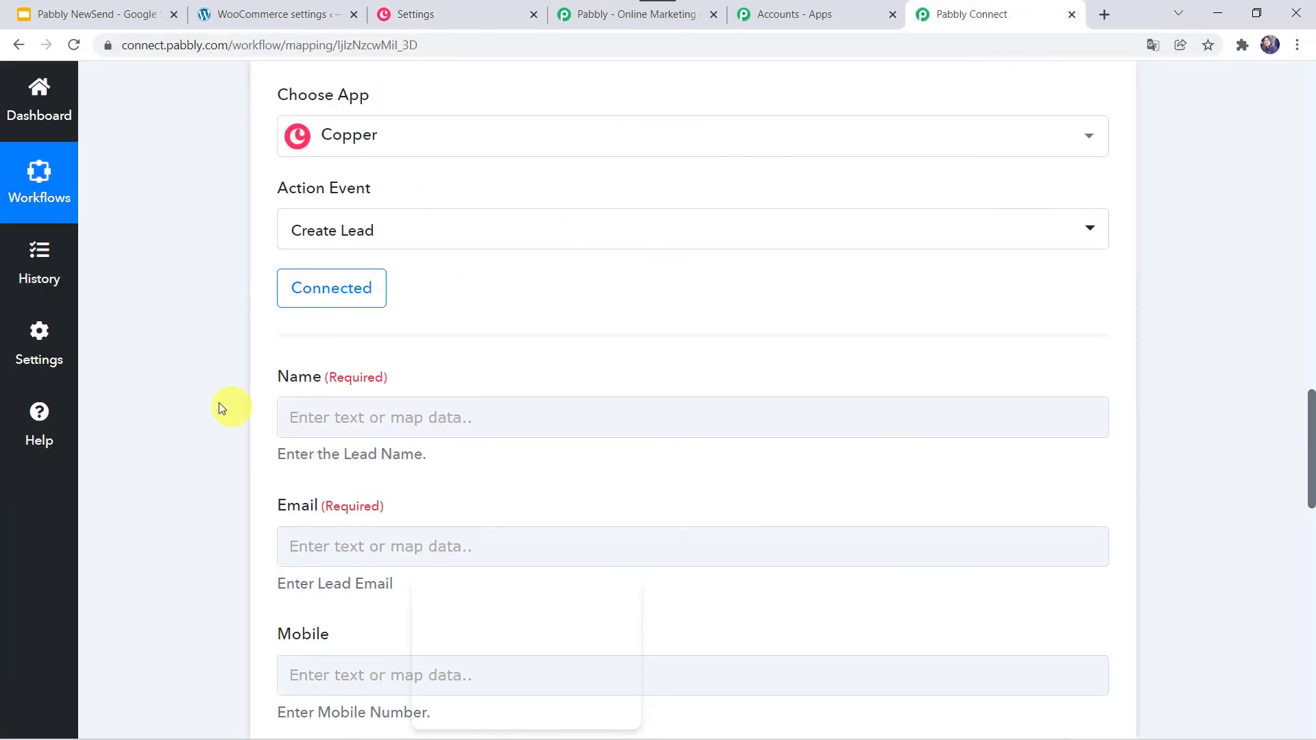
- Map the WooCommerce customer's First Name into the lead Name field
scroll(212, 401, "up", 10)
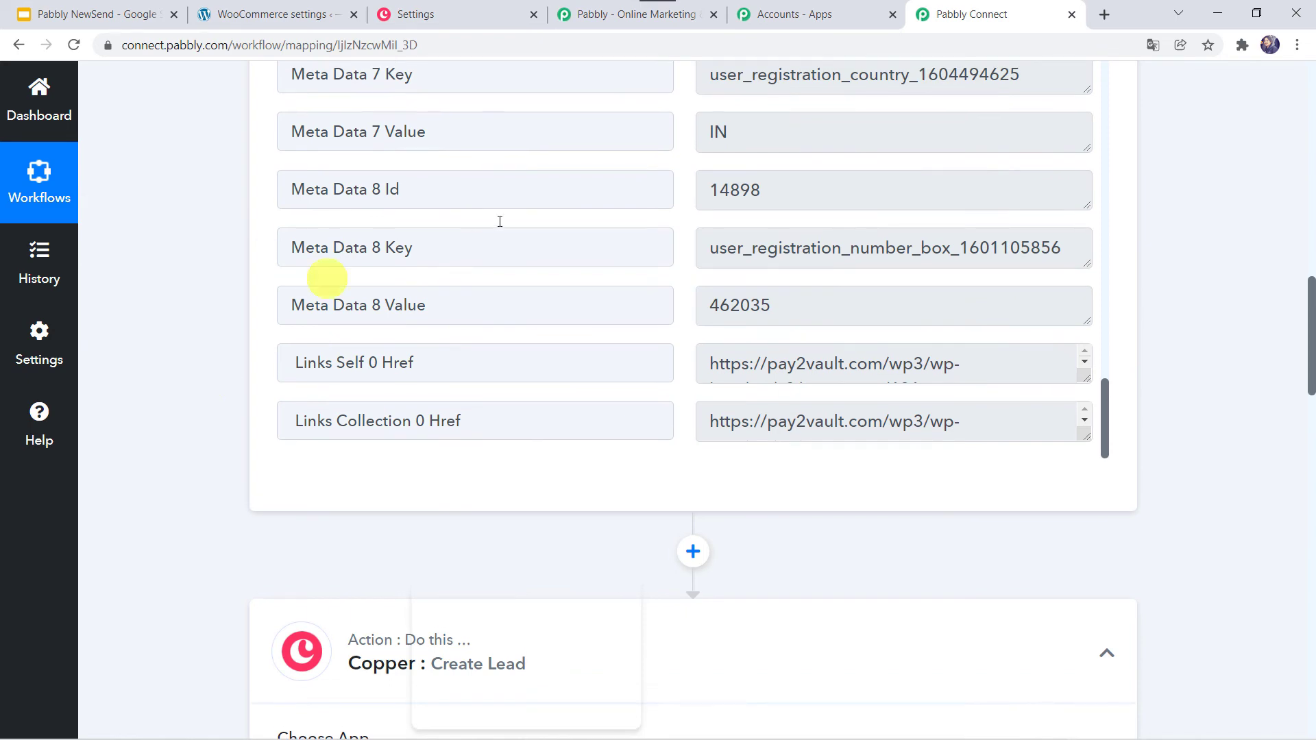
scroll(196, 260, "up", 2)
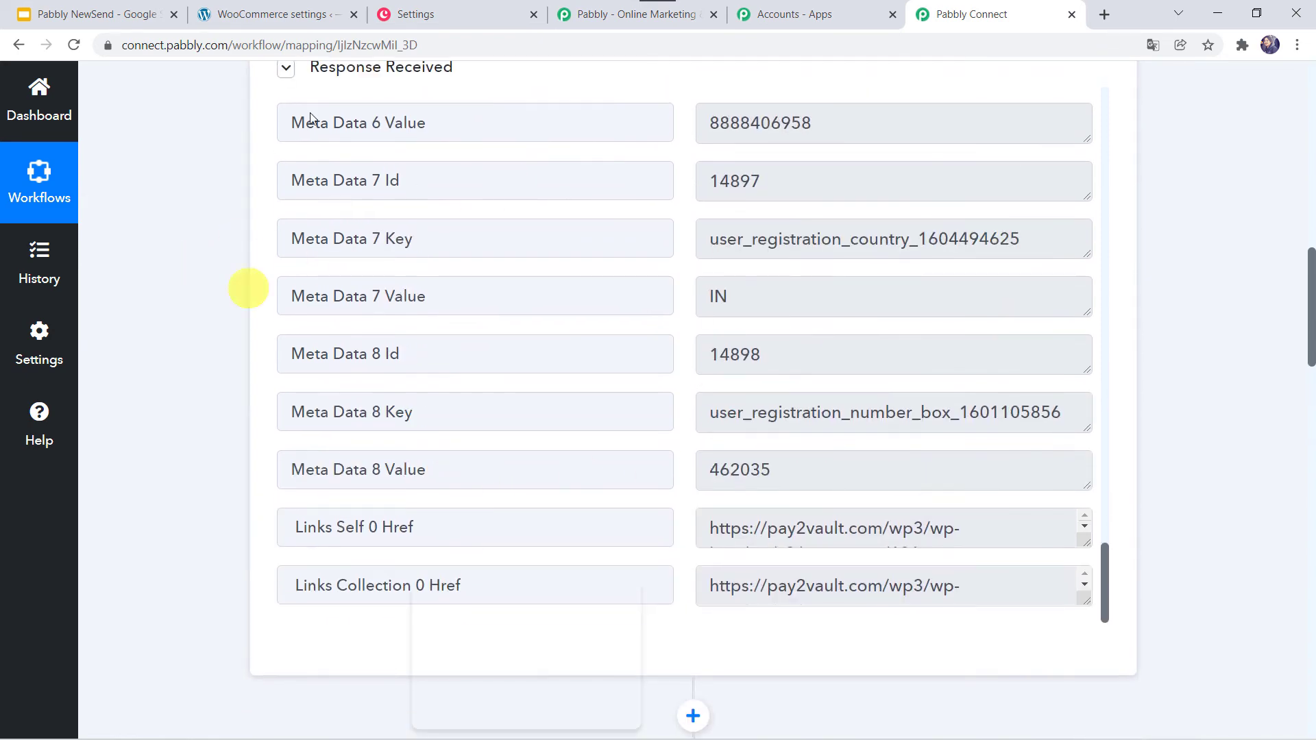
scroll(199, 530, "down", 12)
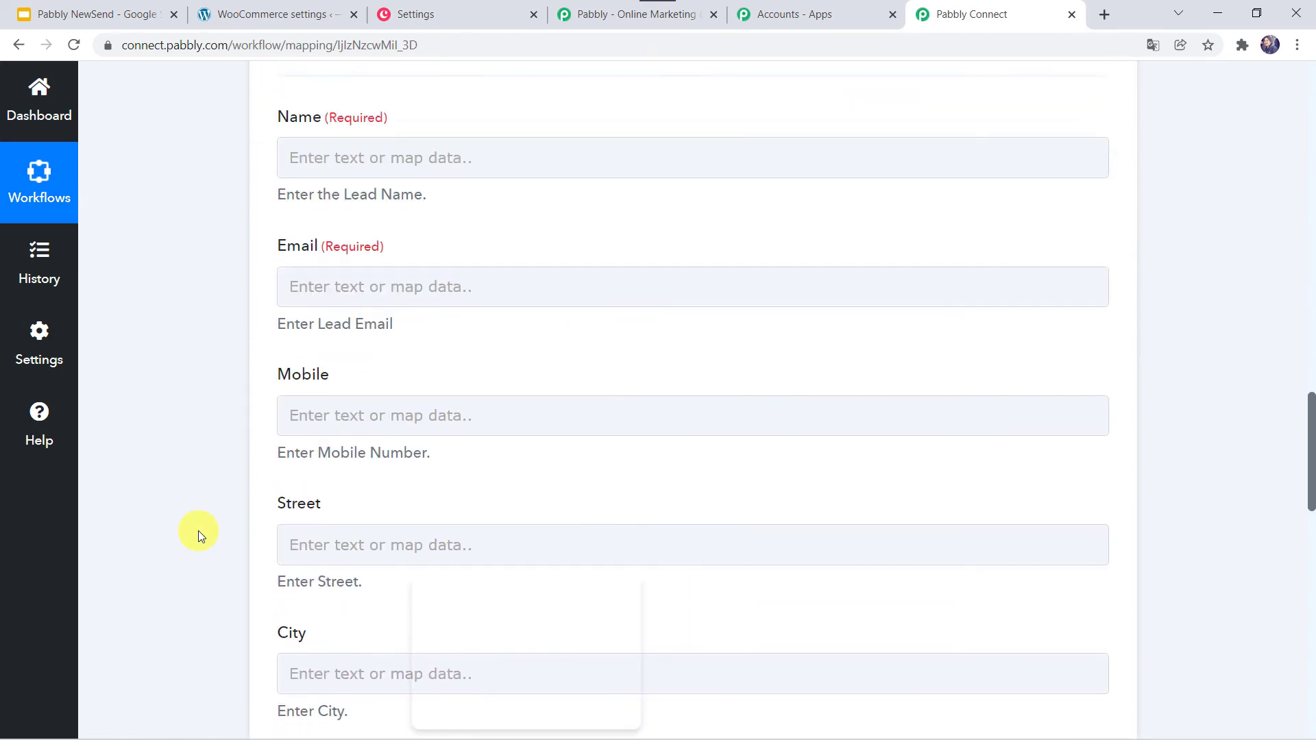
left_click(318, 150)
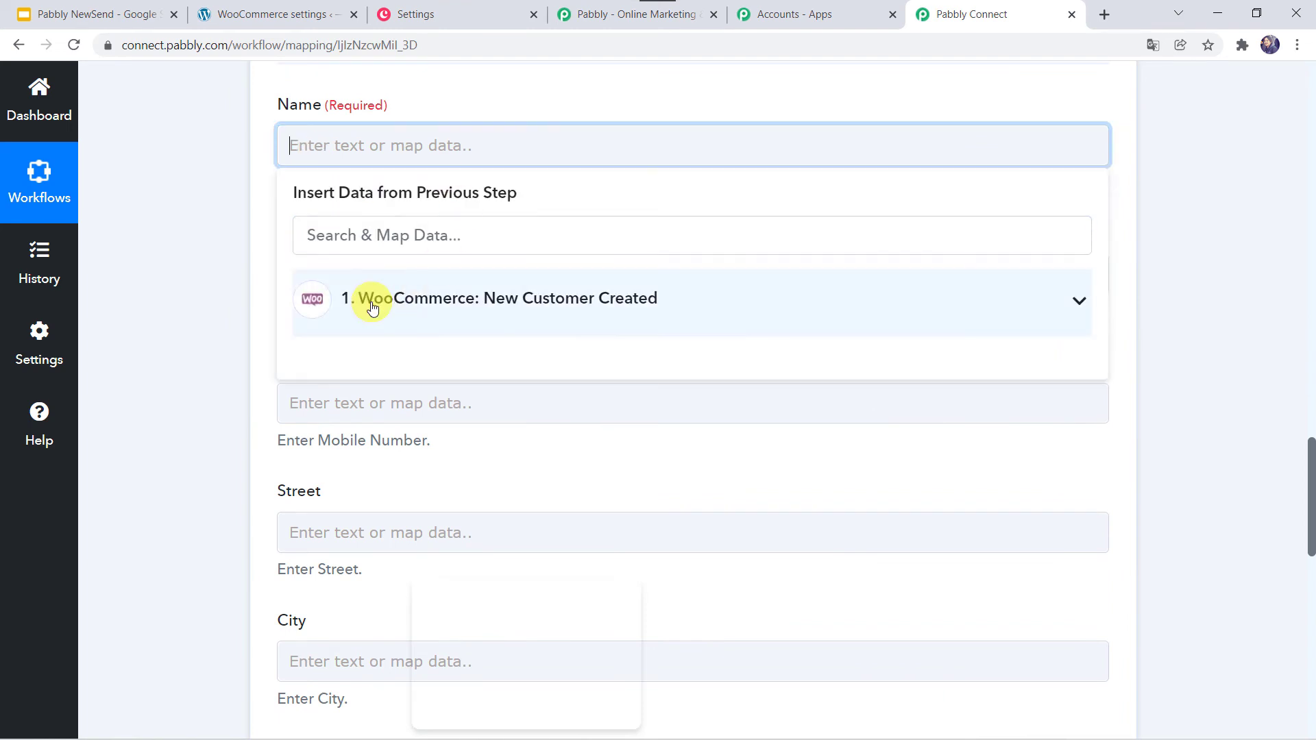
left_click(372, 306)
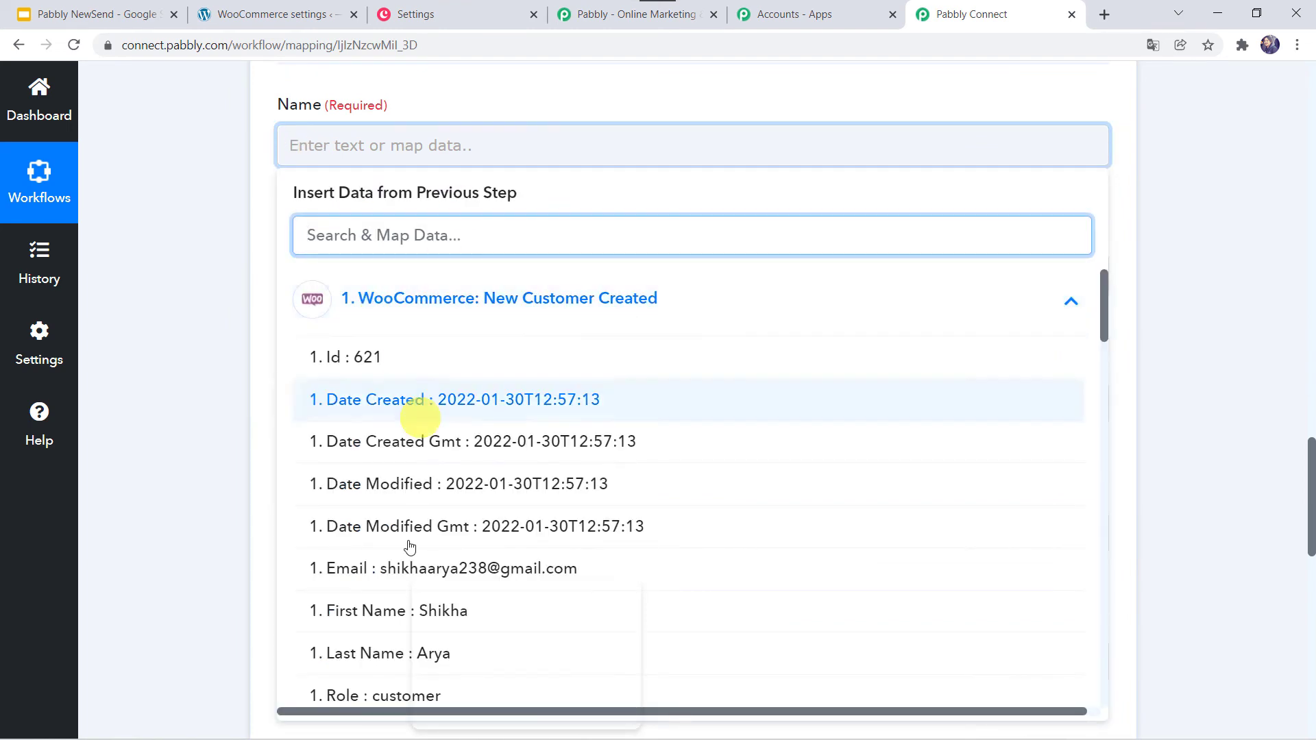
left_click(382, 612)
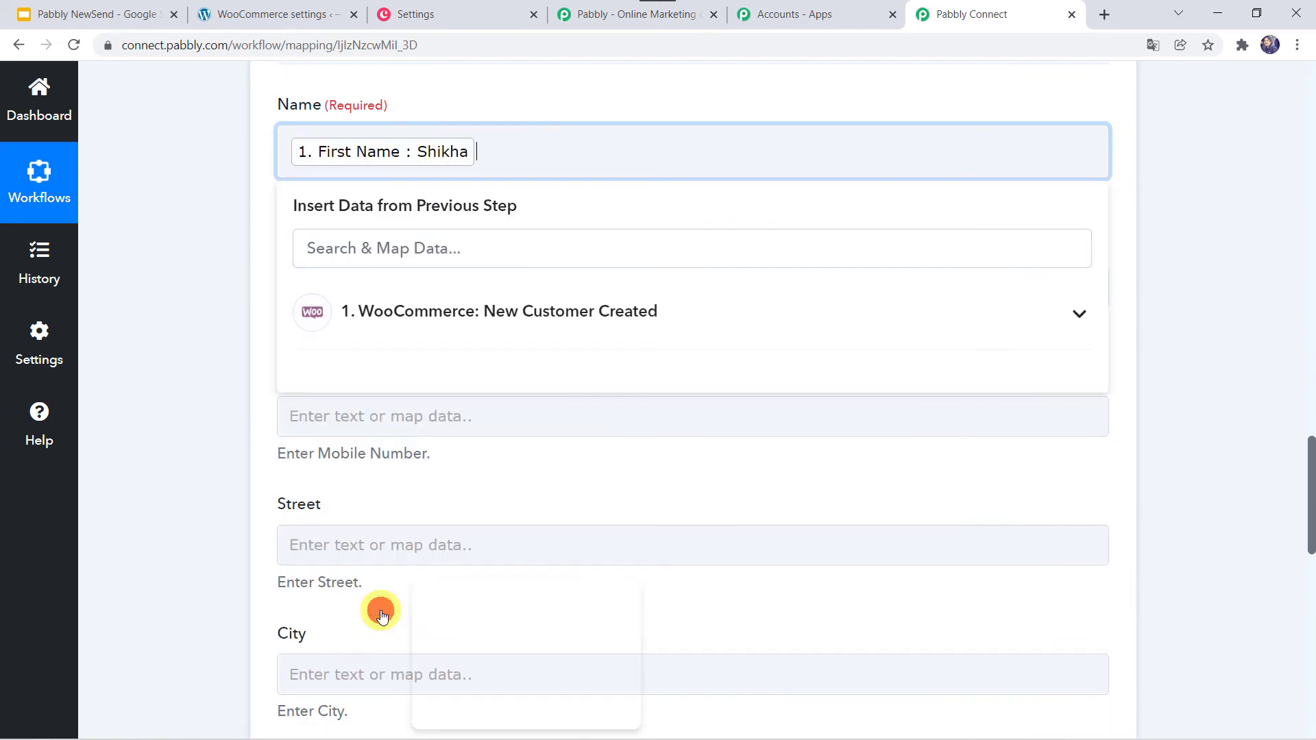
left_click(213, 334)
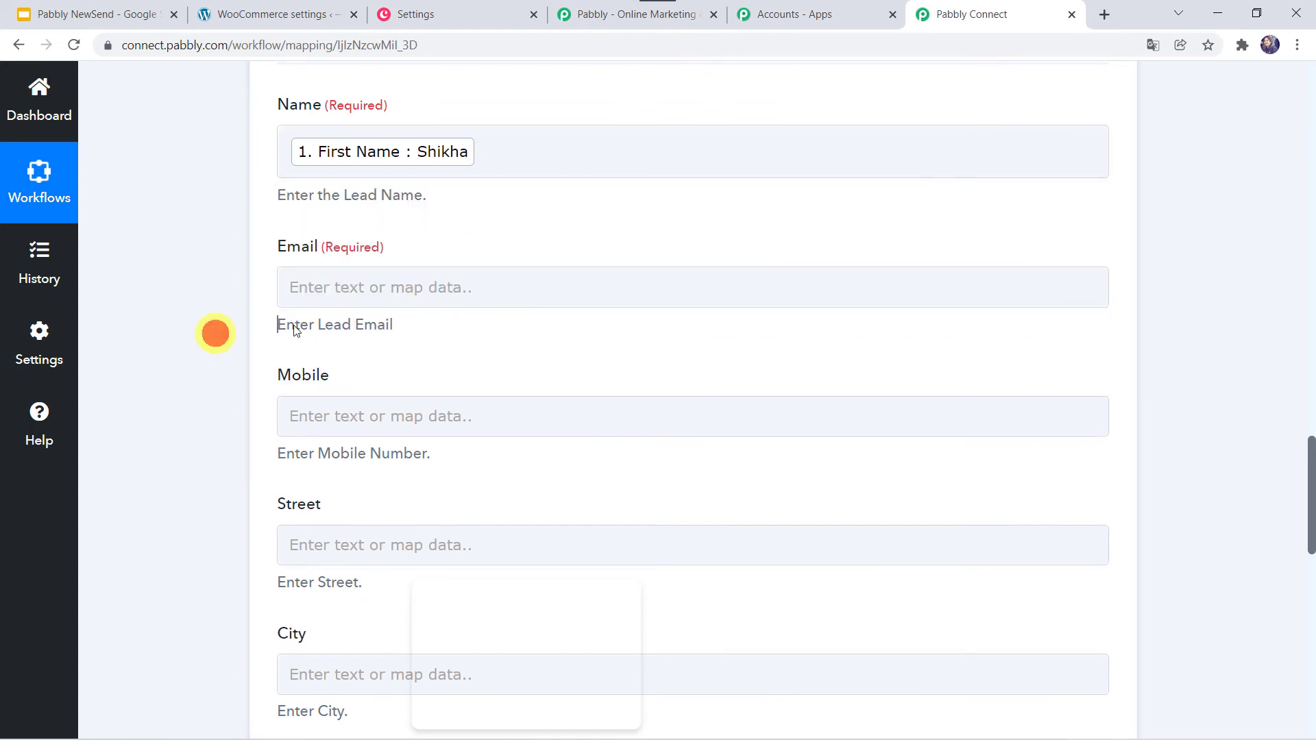
- Append the customer's Last Name to Name, removing an accidentally added Role token
left_click(499, 144)
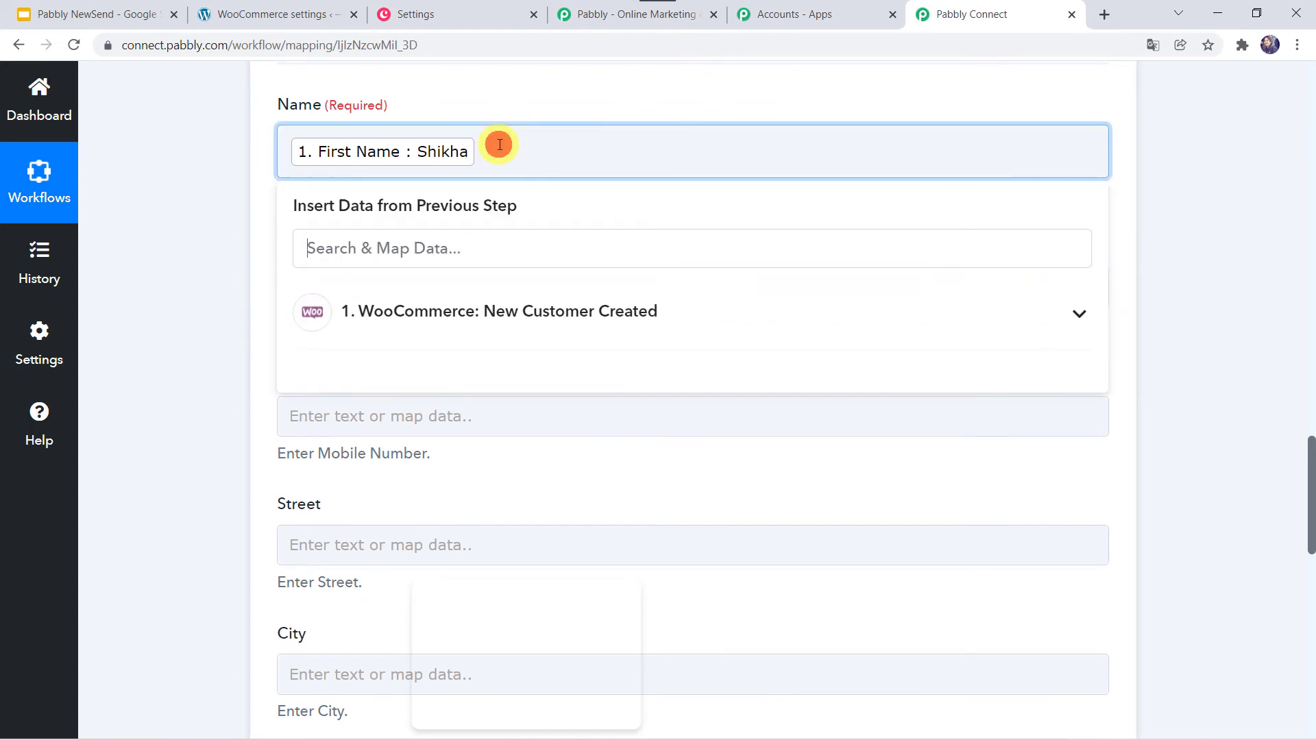
left_click(414, 301)
scroll(421, 526, "down", 2)
left_click(420, 524)
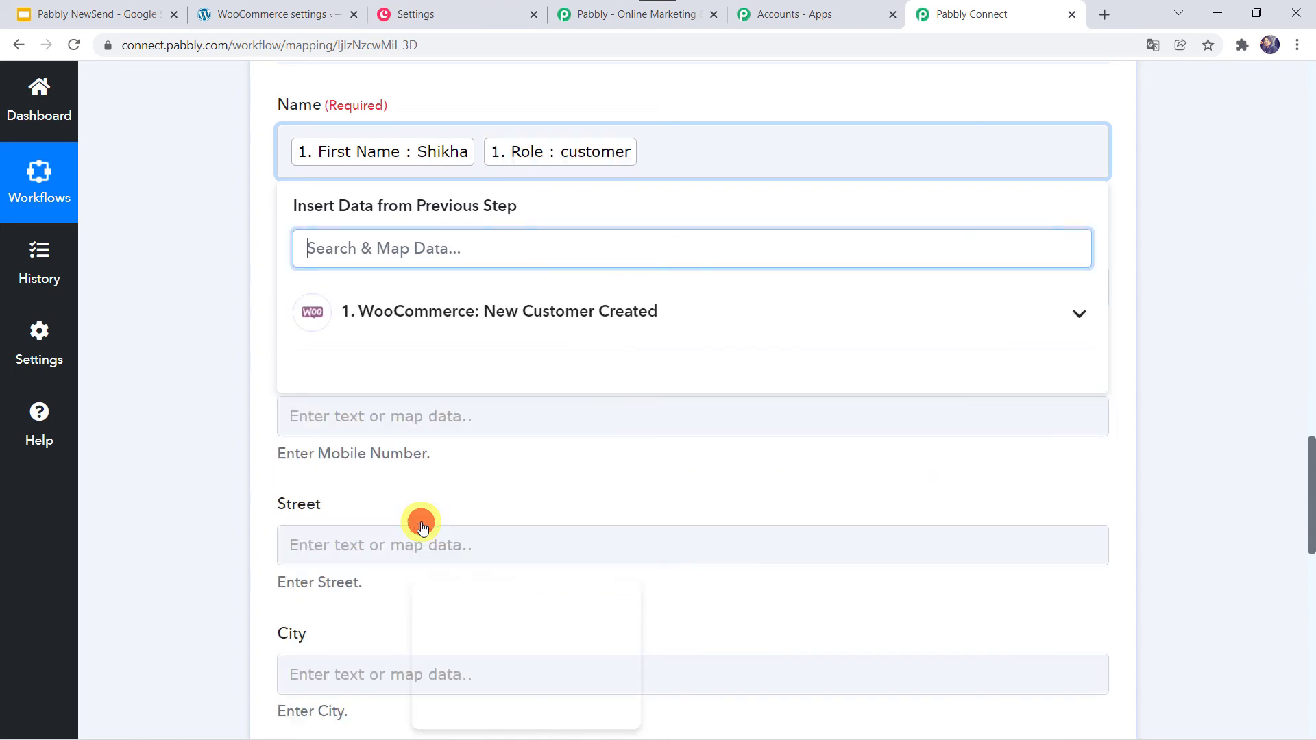
key("BackSpace")
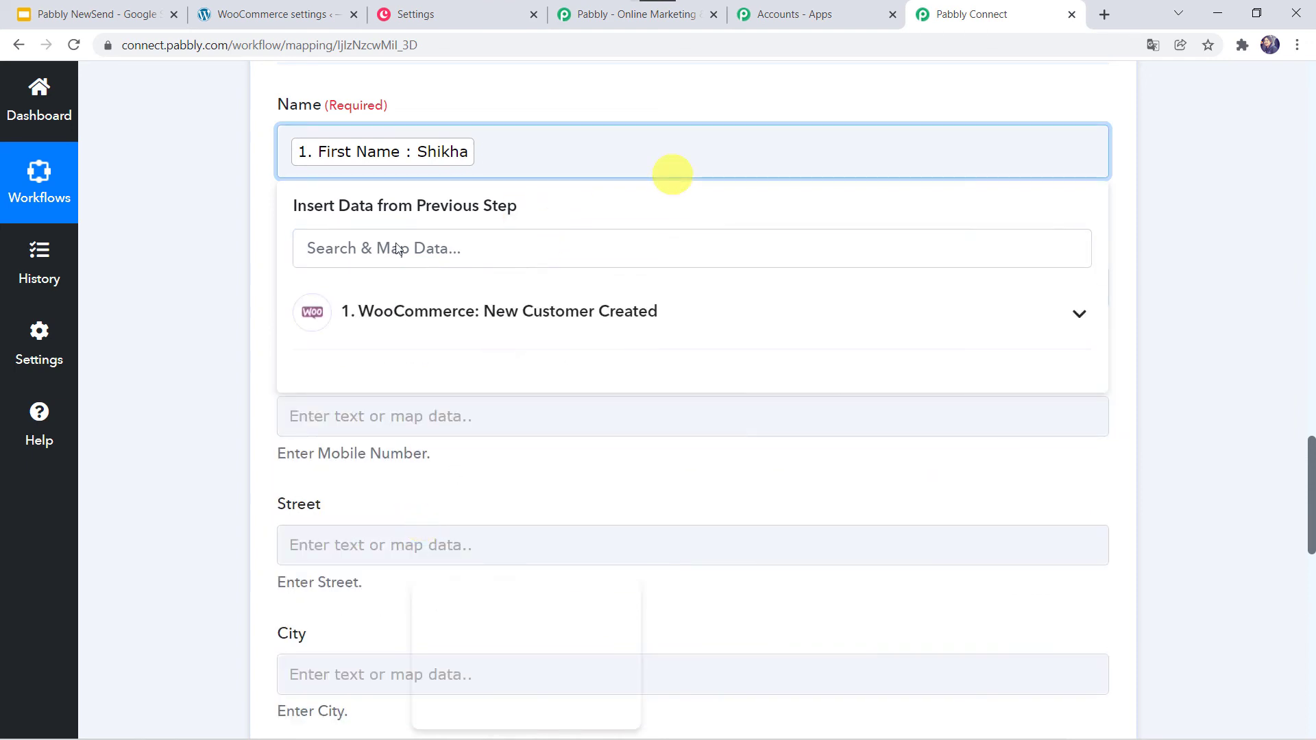
left_click(365, 312)
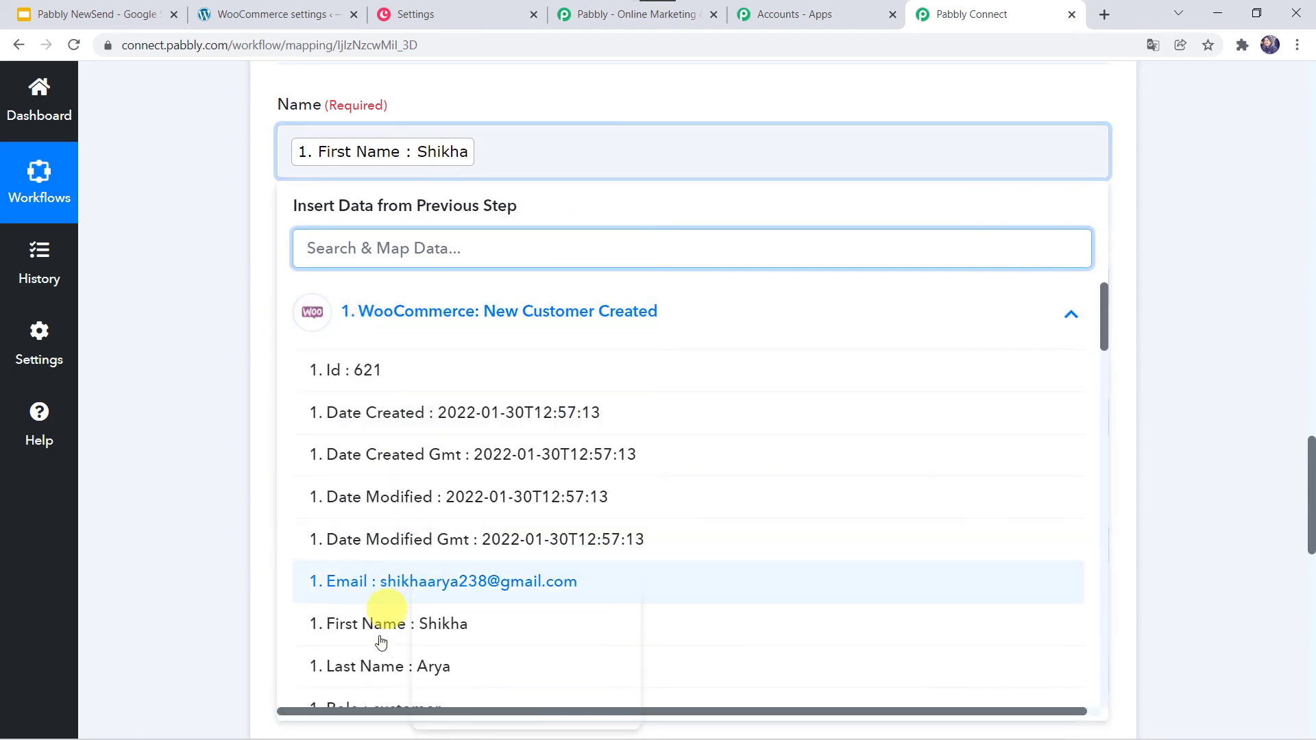
left_click(355, 665)
left_click(222, 490)
scroll(221, 491, "down", 1)
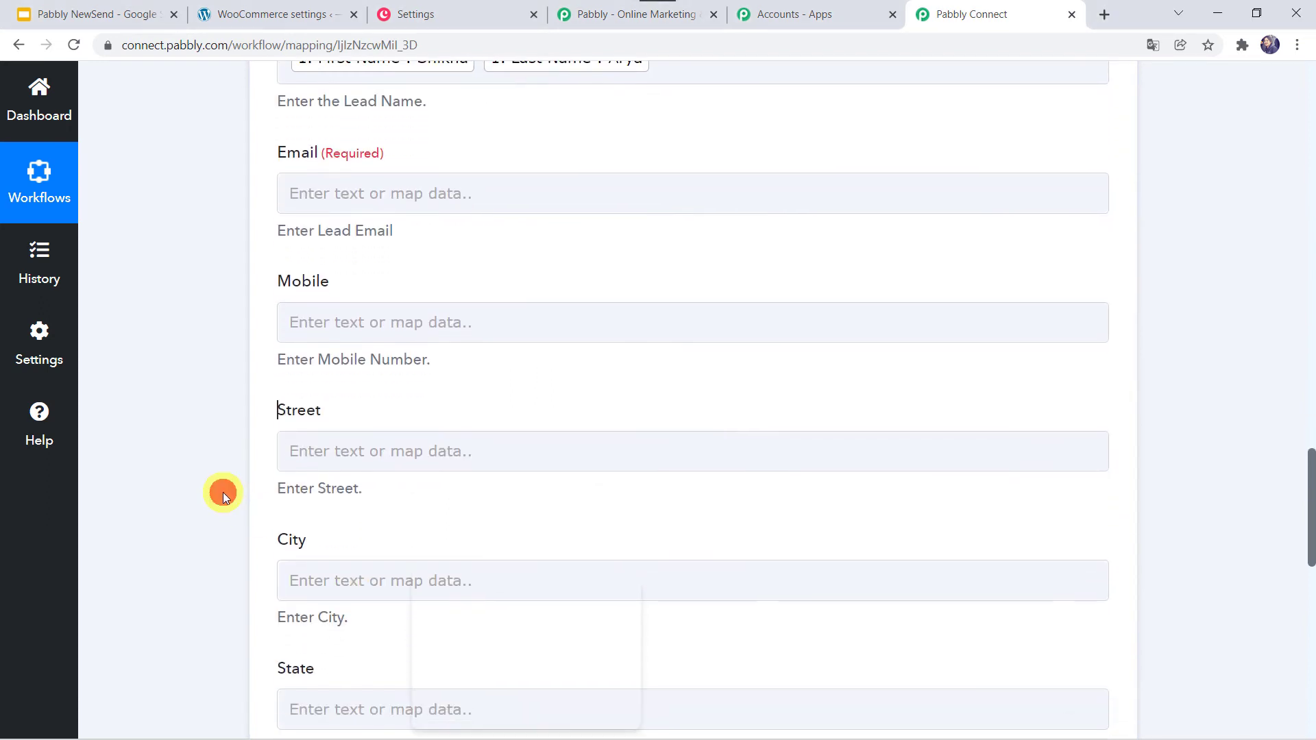
left_click(290, 192)
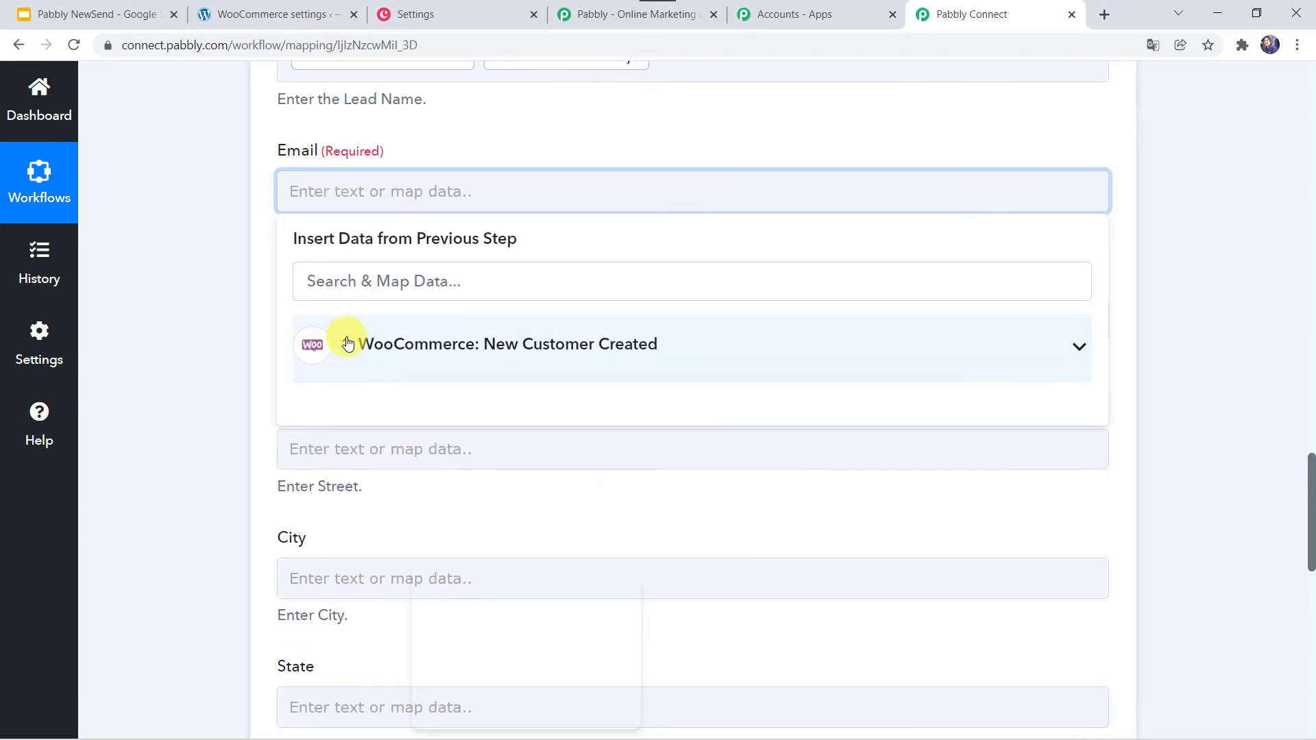
- Map the customer's email into Email and Meta Data 6 Value (mobile) into Mobile
left_click(346, 344)
type("@")
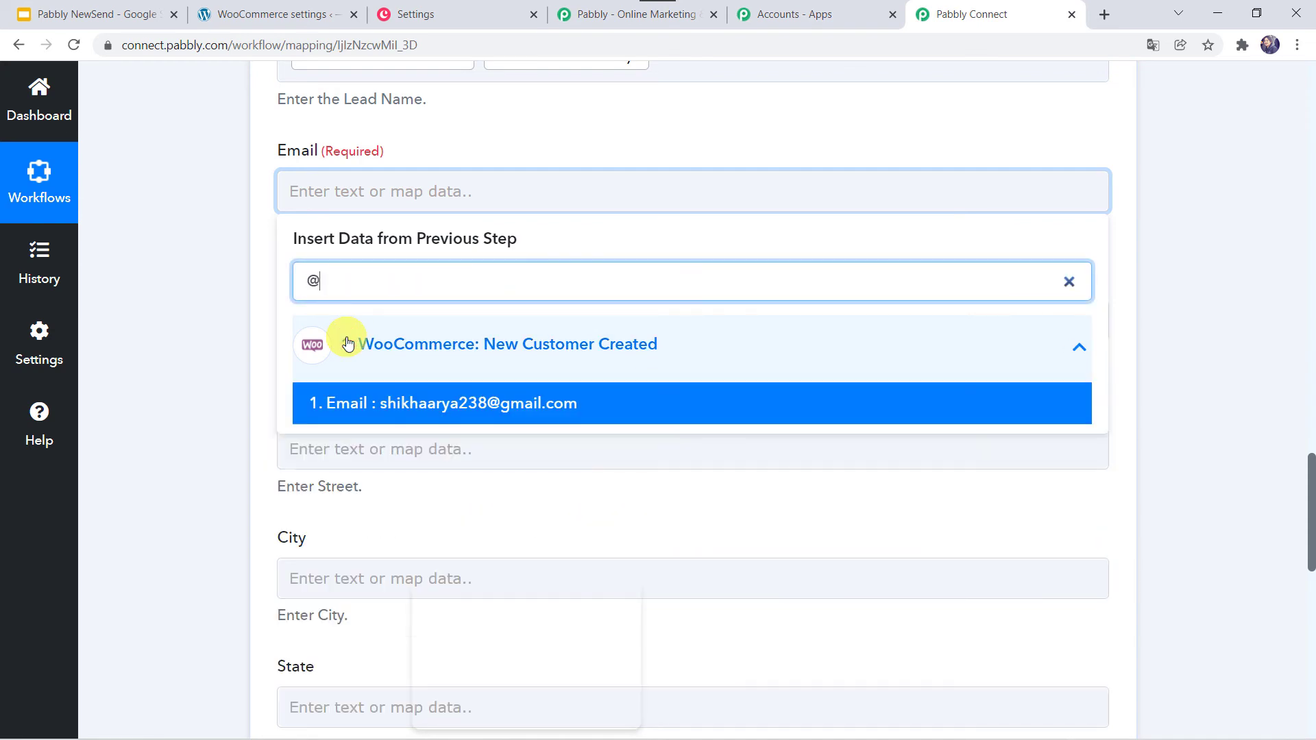
left_click(420, 413)
left_click(176, 332)
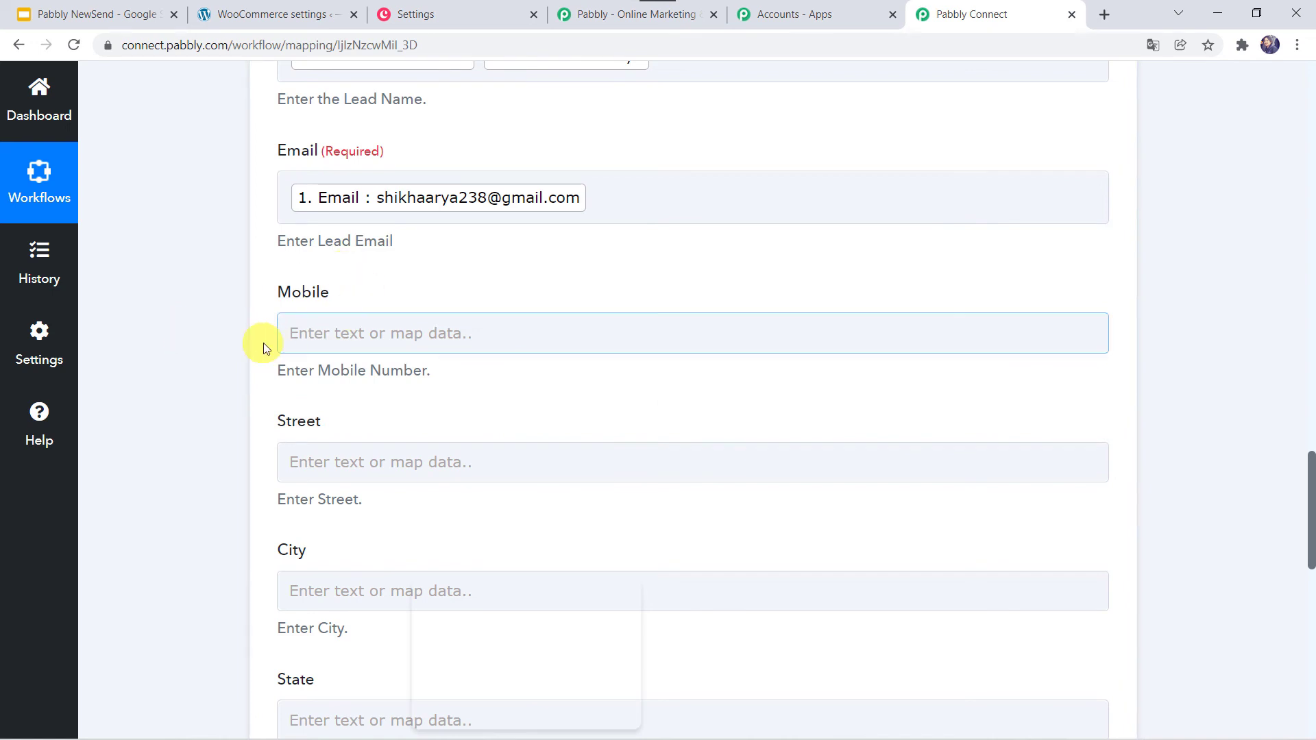
left_click(294, 334)
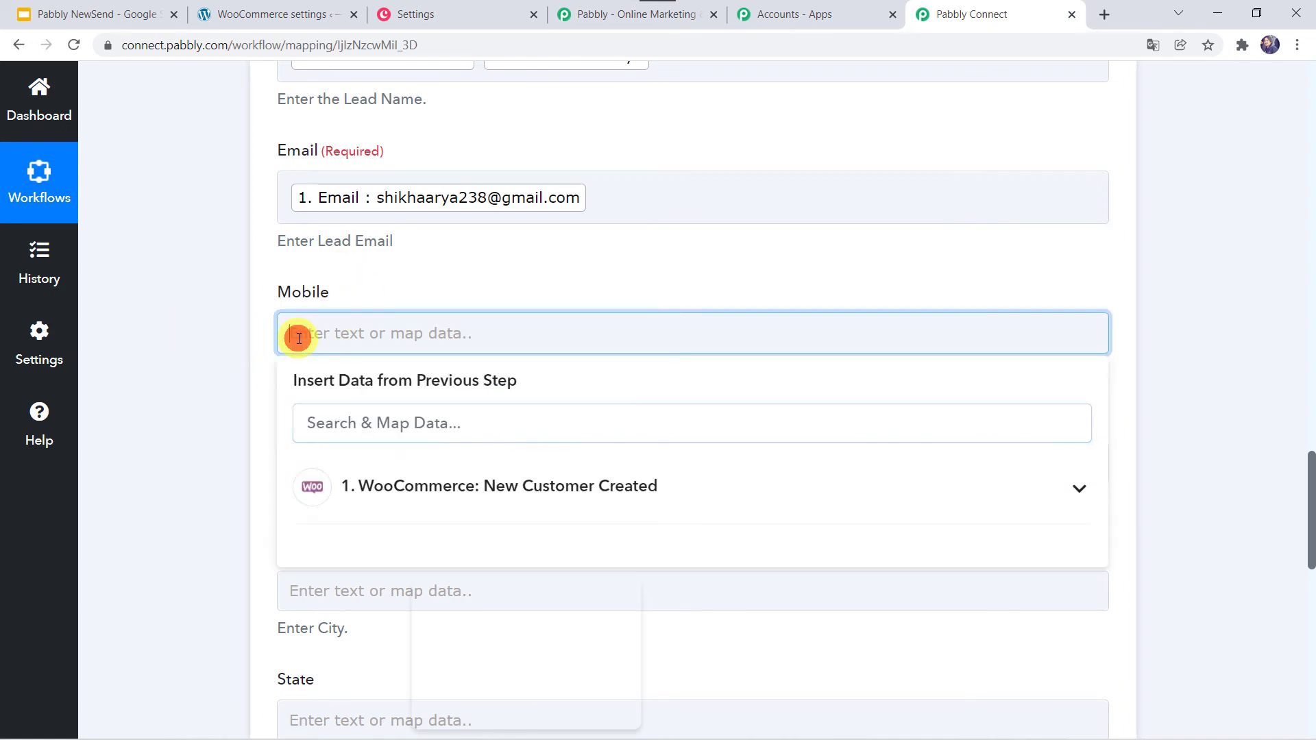
left_click(379, 473)
type("88")
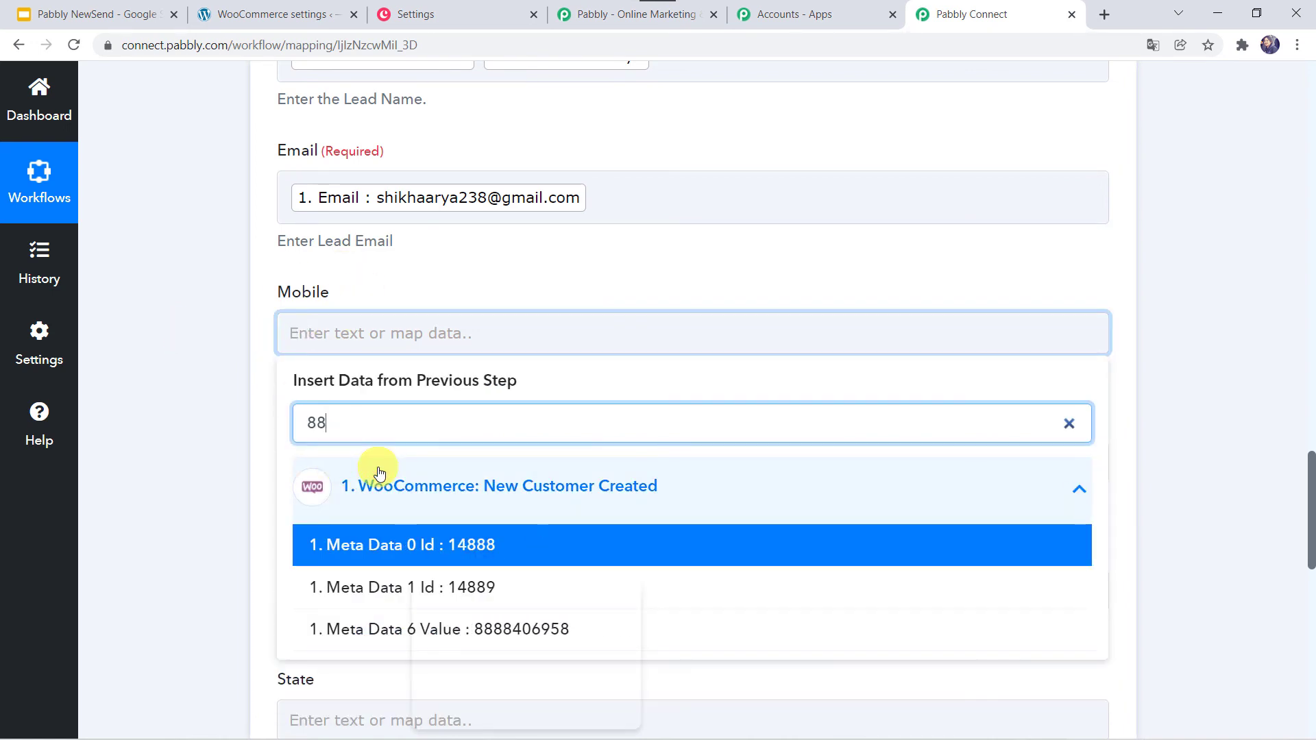
left_click(347, 628)
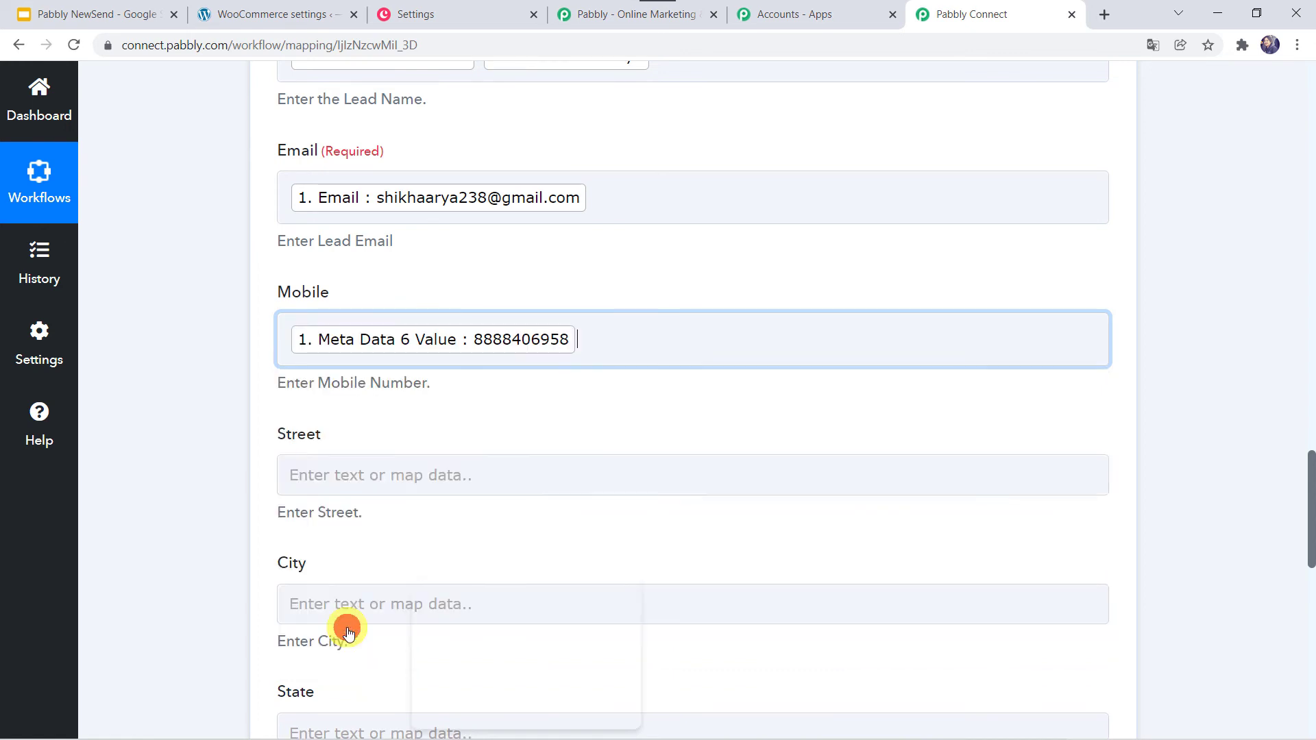
left_click(243, 538)
- Map Meta Data 4 Value, the customer's street address, into the Street field
scroll(240, 533, "down", 2)
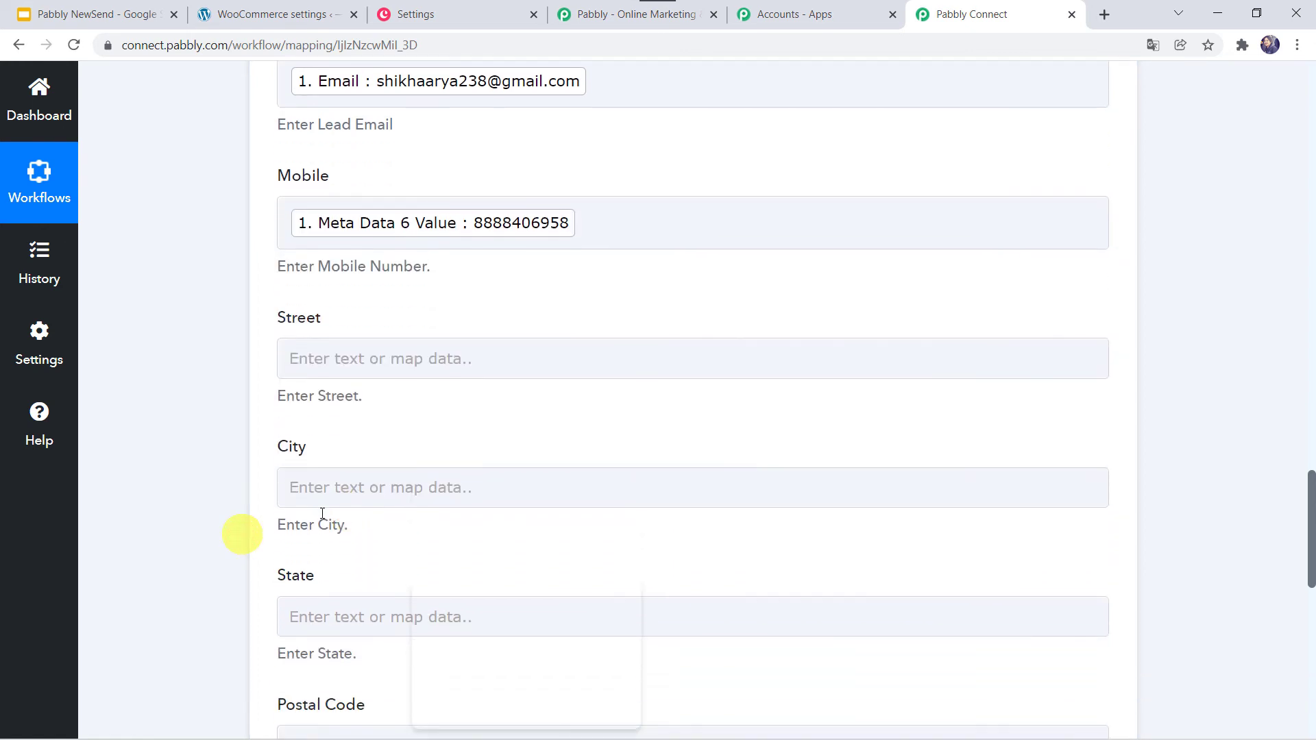
left_click(297, 354)
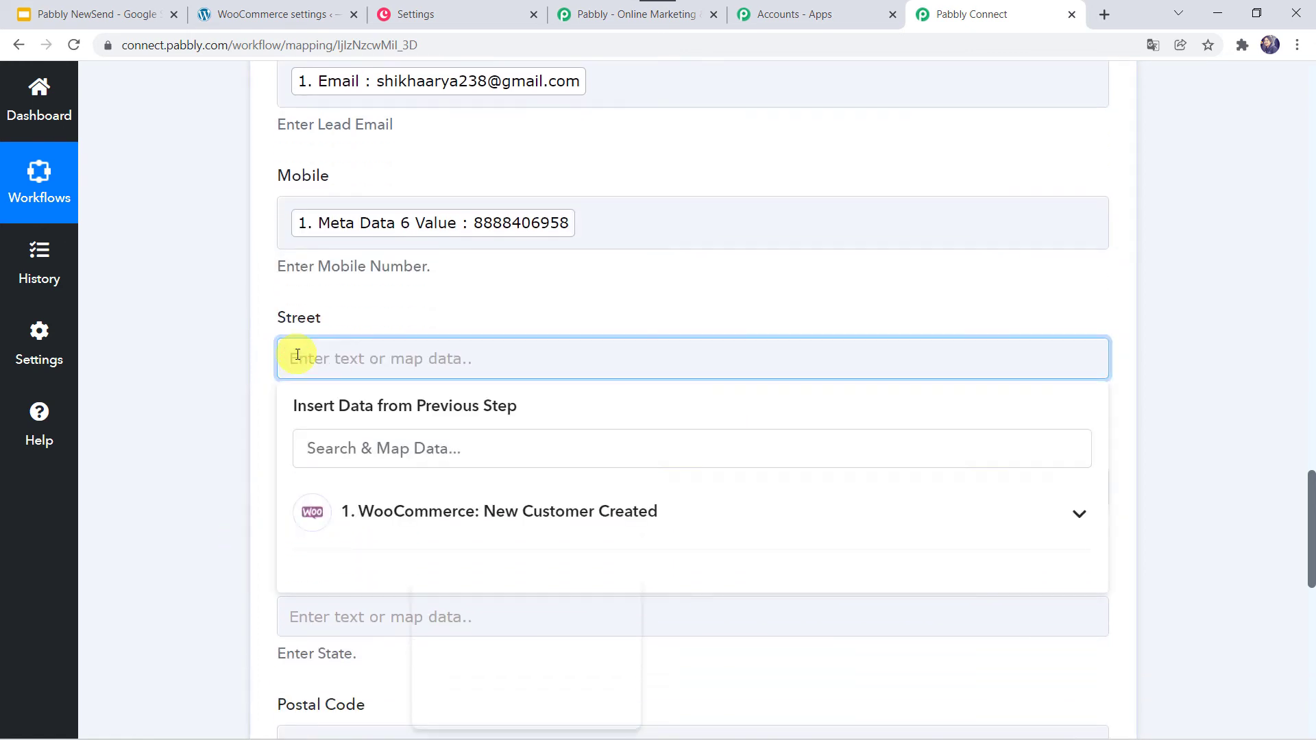
left_click(358, 513)
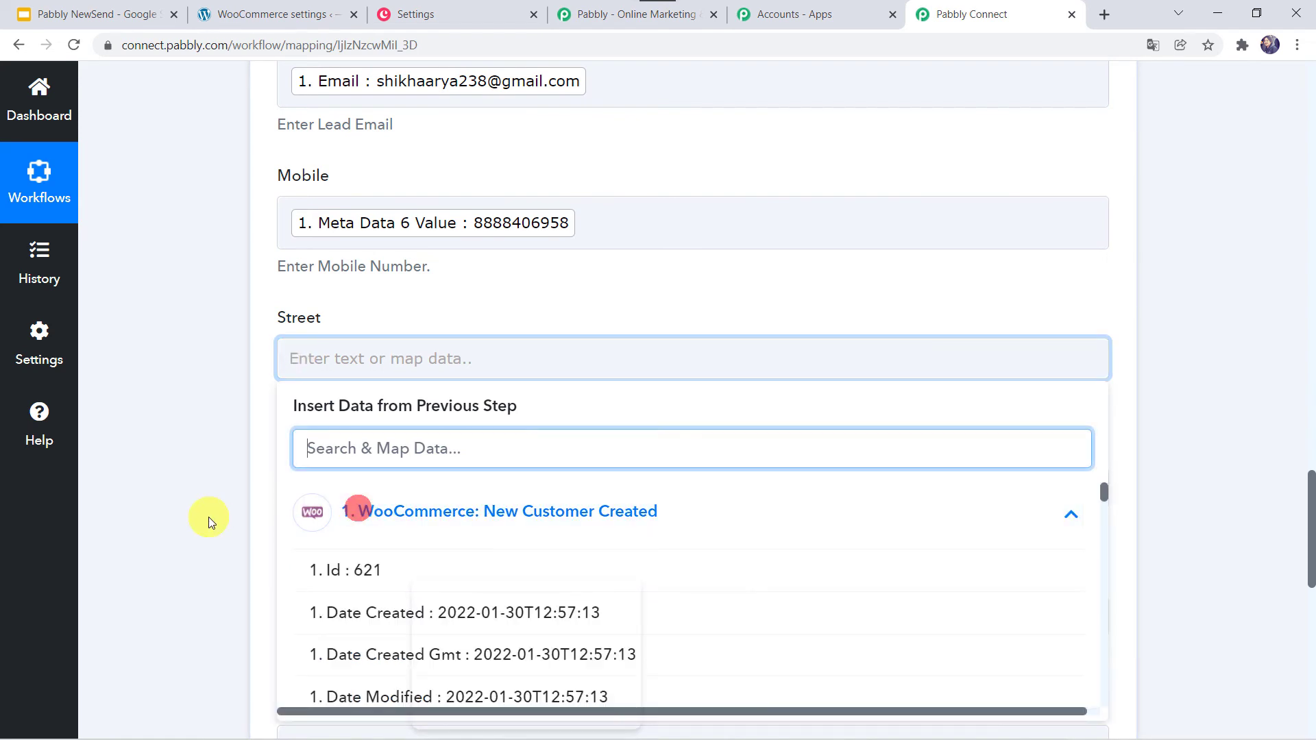
scroll(208, 517, "down", 2)
type("e")
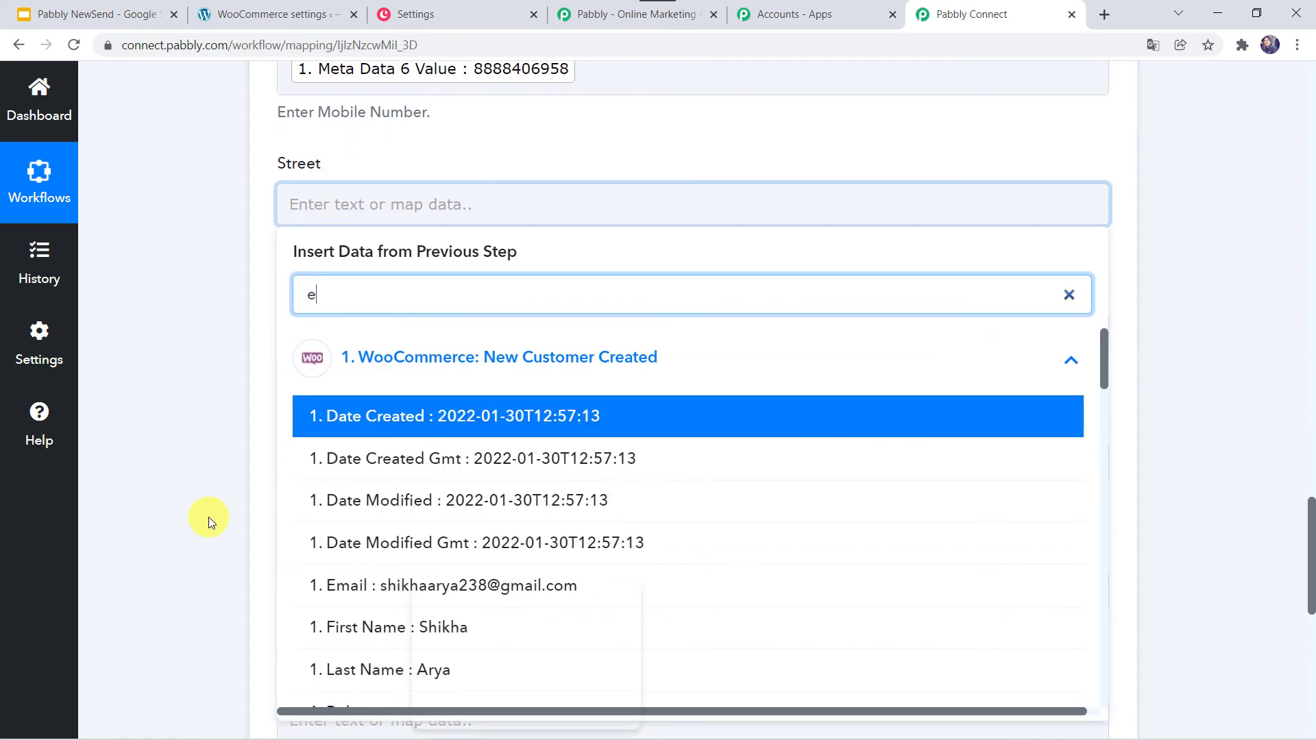
type("4")
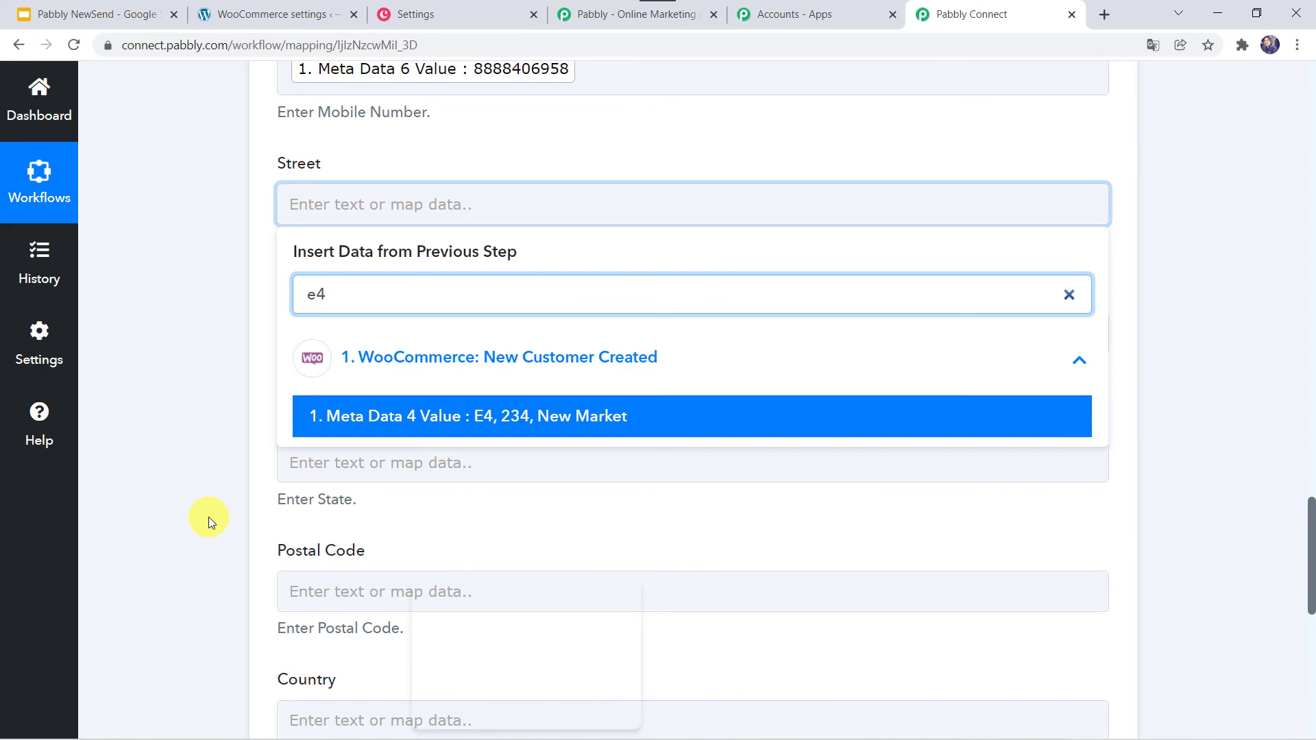
left_click(388, 419)
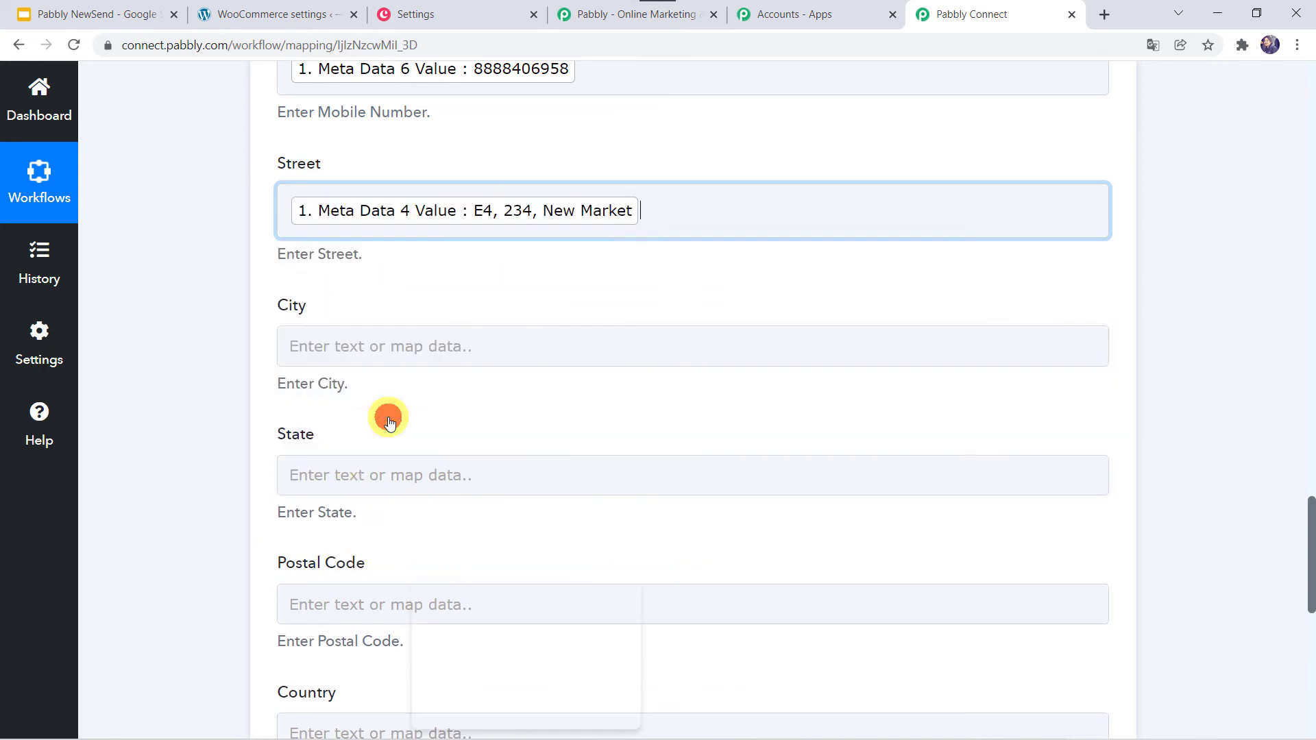
left_click(199, 432)
scroll(199, 432, "down", 2)
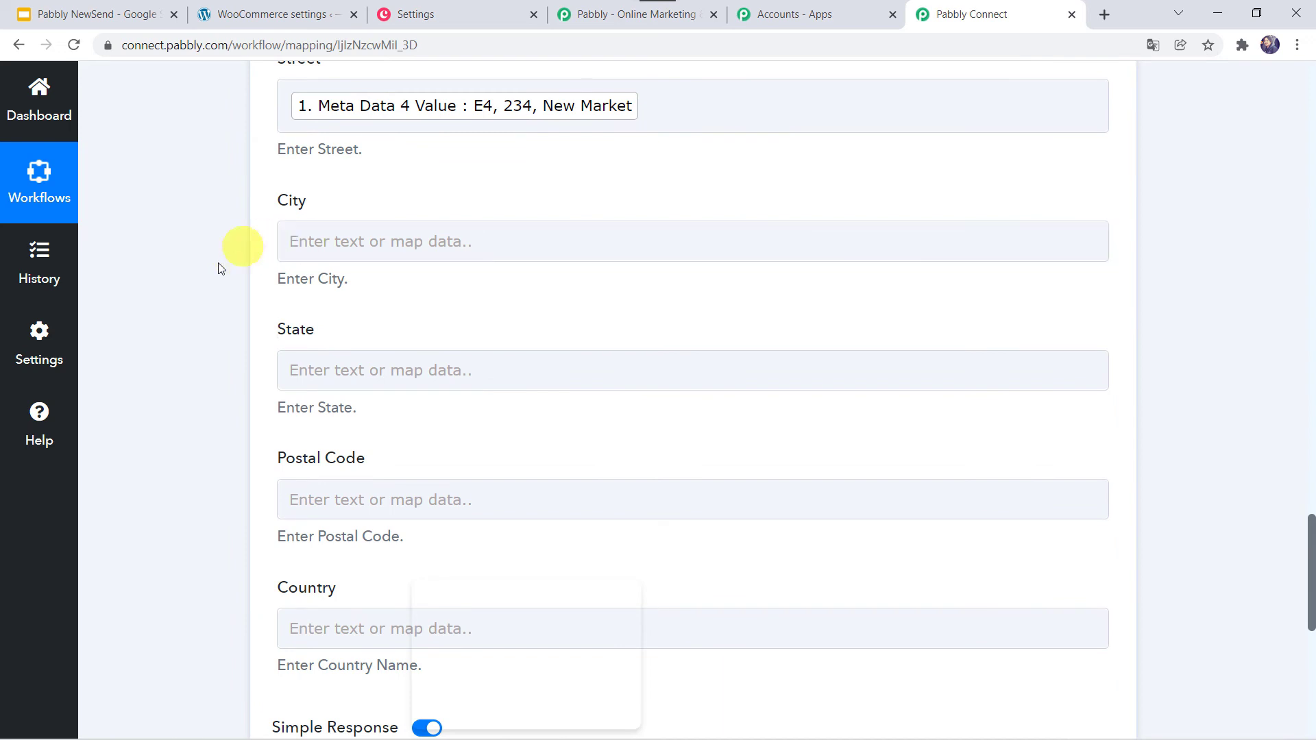
- Map Meta Data 8 Value (postal code 462035) into the Postal Code field
scroll(235, 367, "down", 2)
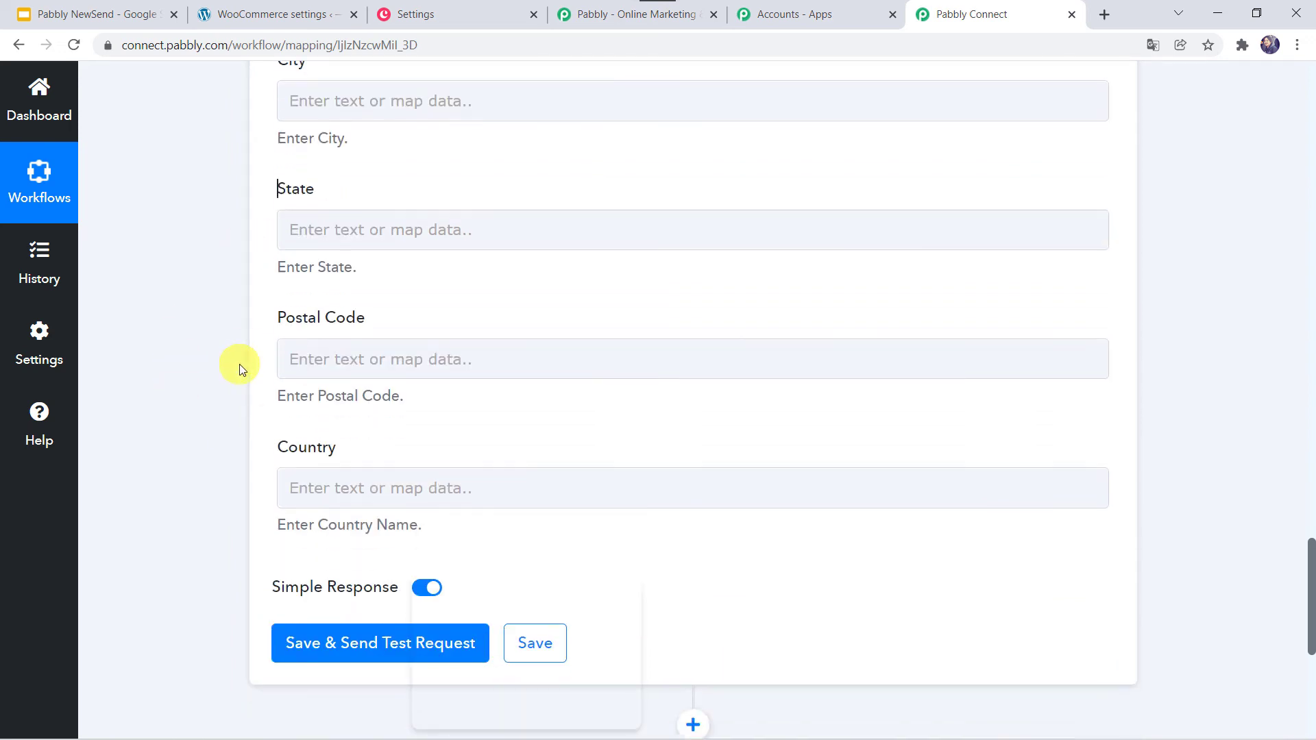
left_click(299, 350)
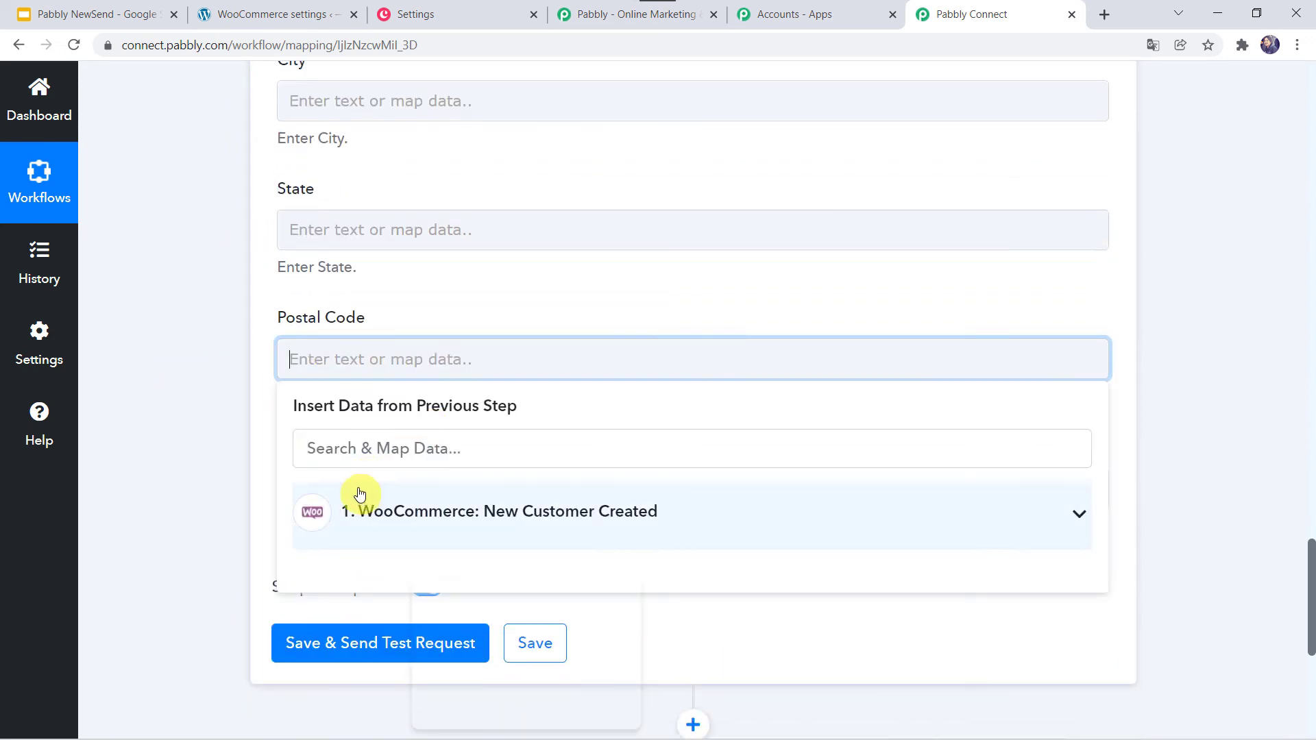
left_click(337, 448)
type("46")
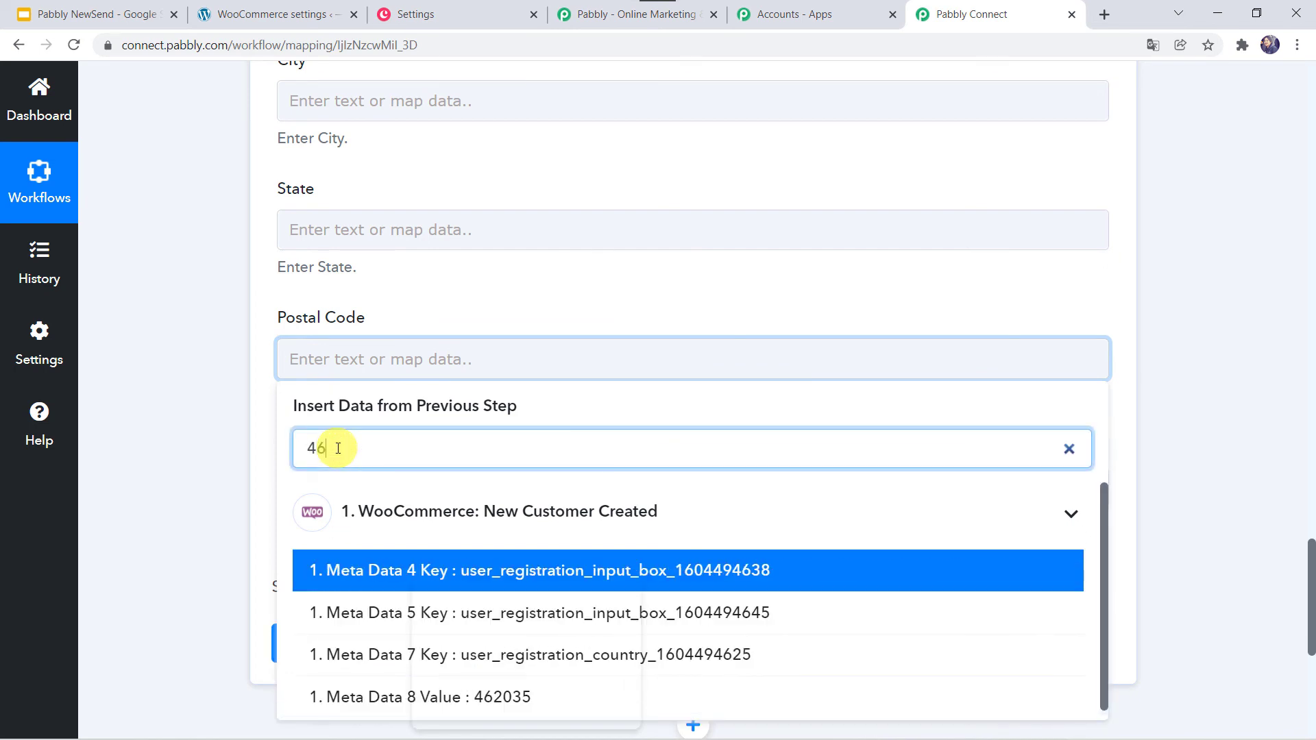
type("2")
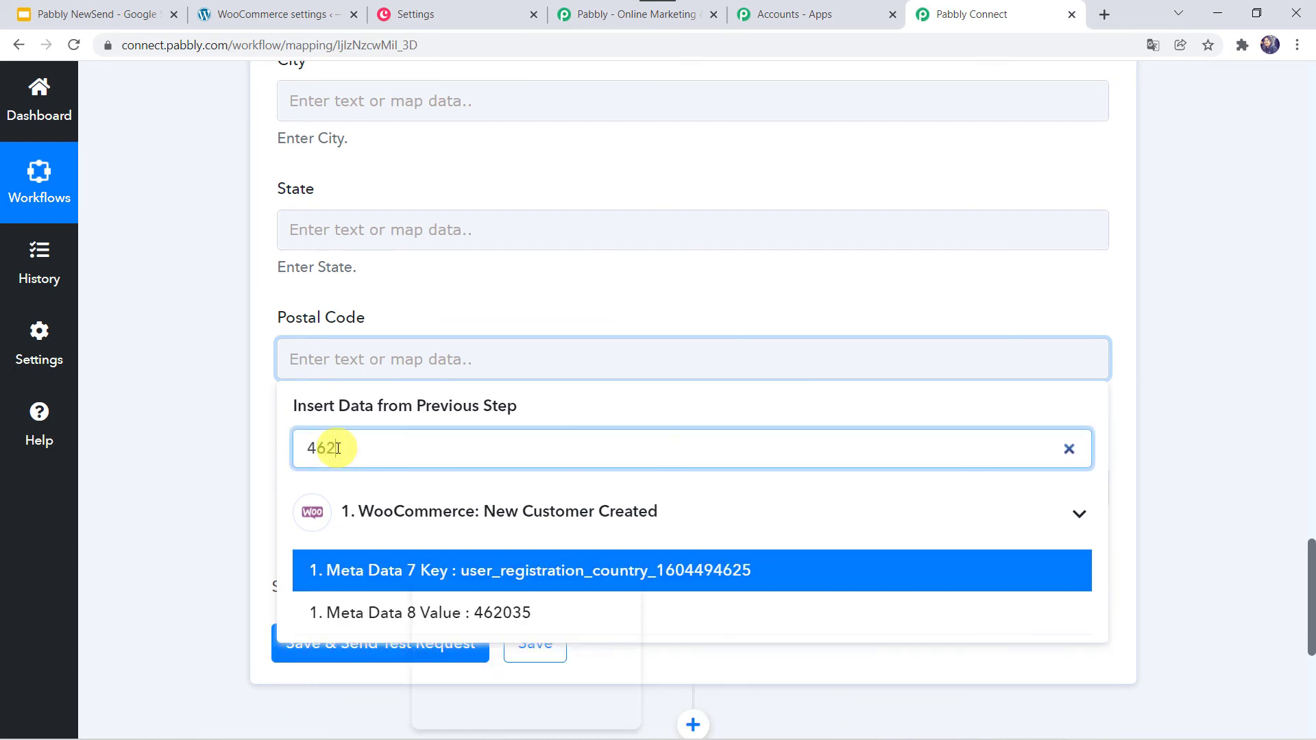
left_click(385, 615)
left_click(162, 404)
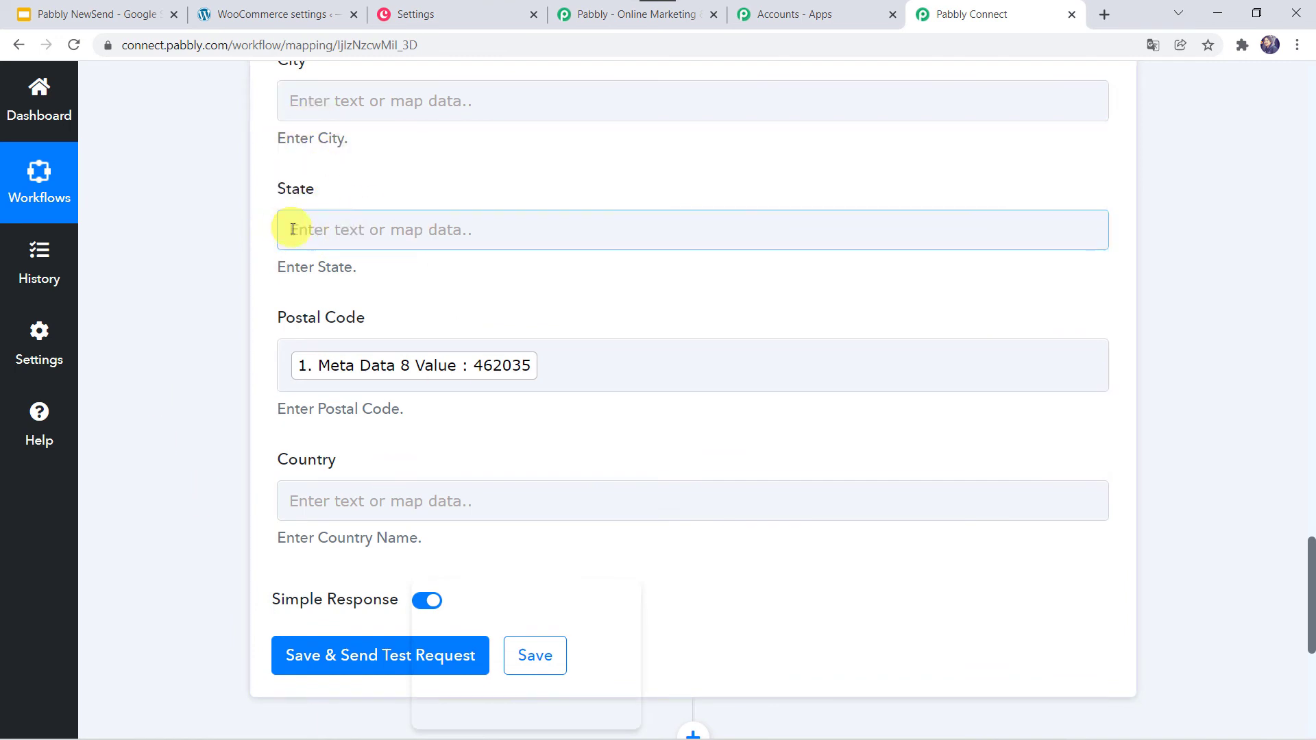
- Map Meta Data 7 Value (country code IN) into the Country field
scroll(207, 451, "down", 1)
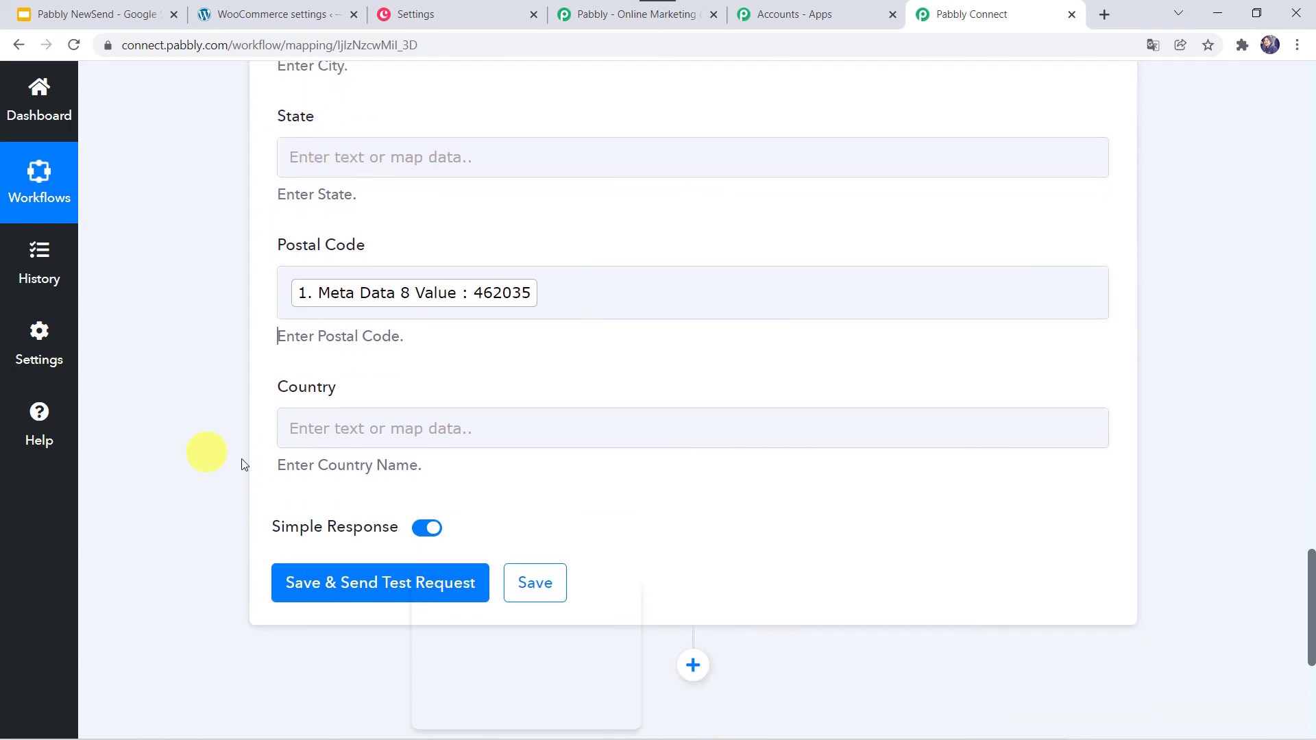
left_click(292, 429)
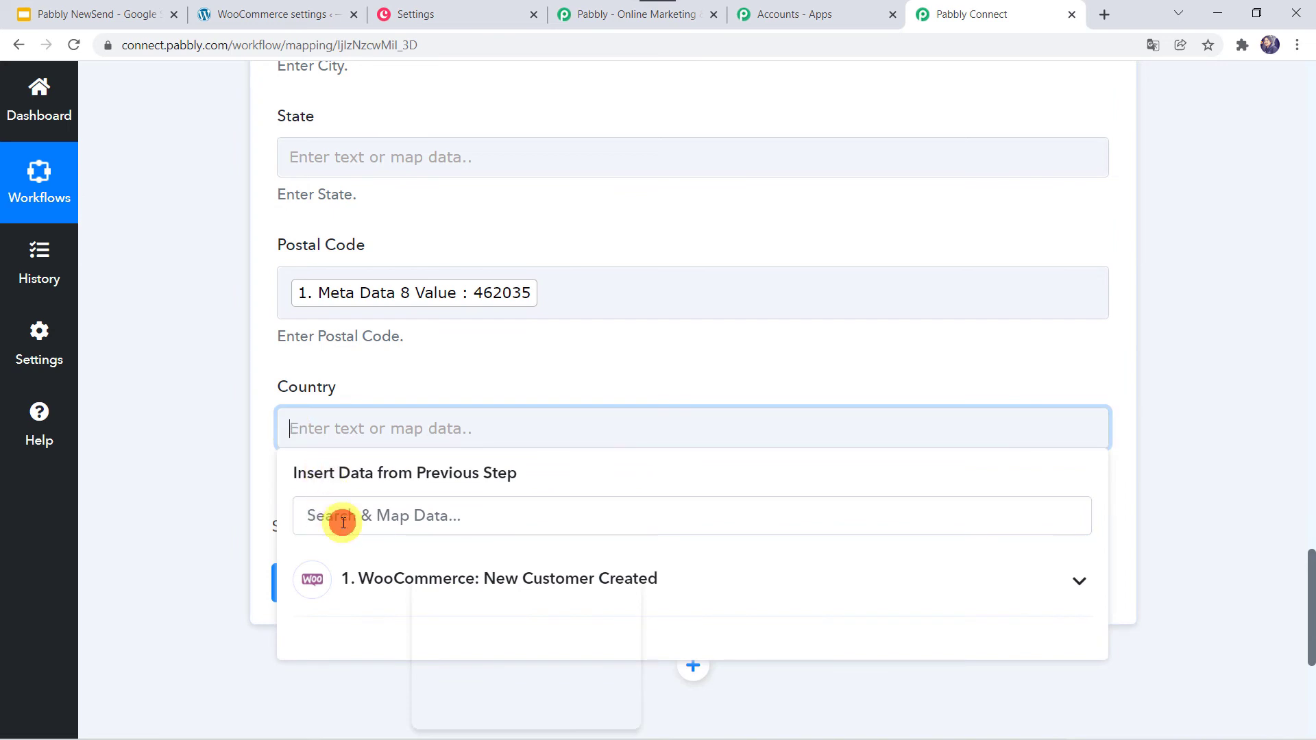
left_click(343, 522)
type("in")
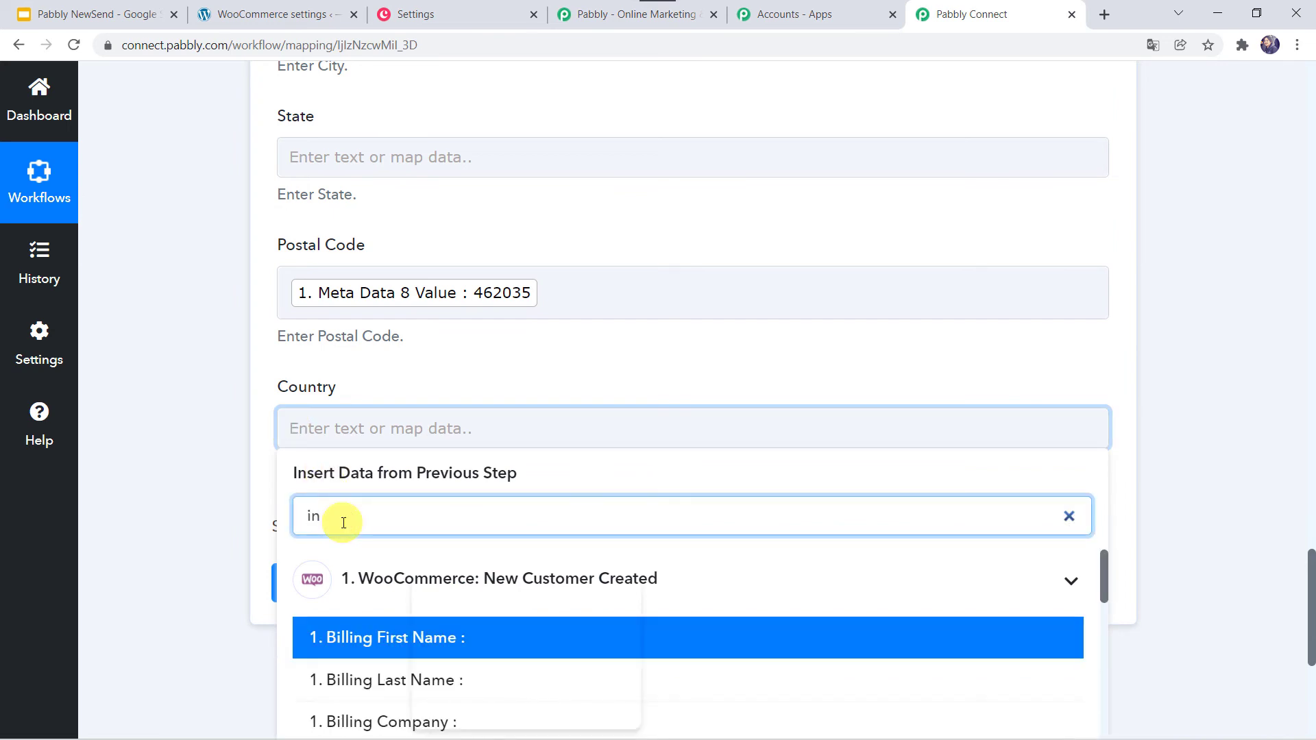
type("d")
key("BackSpace")
scroll(343, 523, "down", 10)
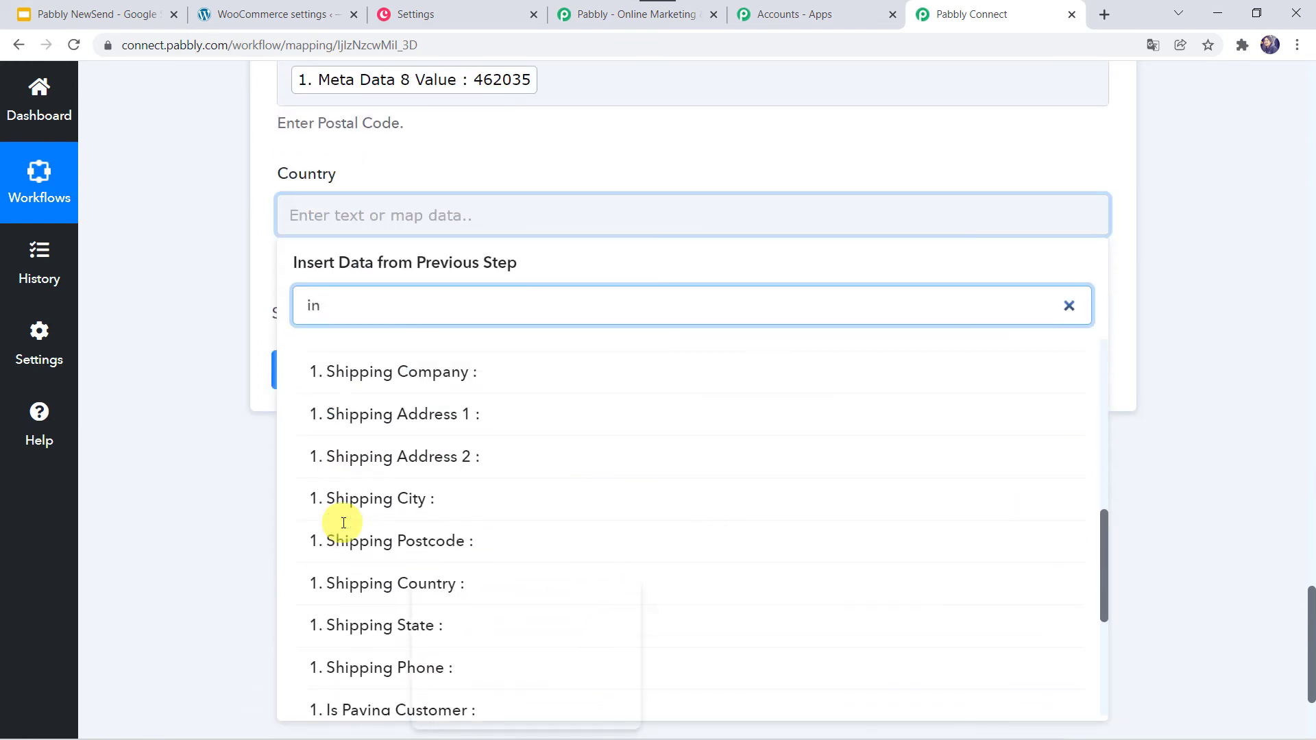
scroll(344, 523, "down", 4)
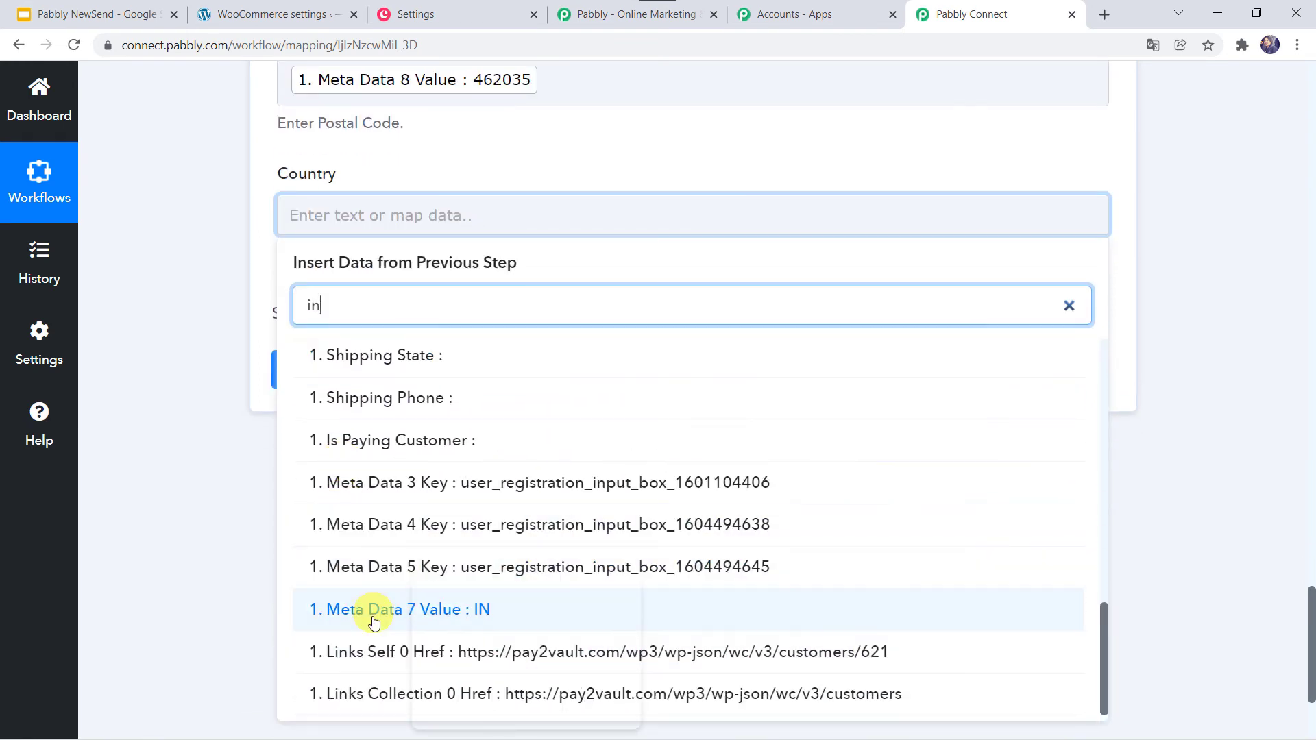
left_click(373, 620)
left_click(170, 489)
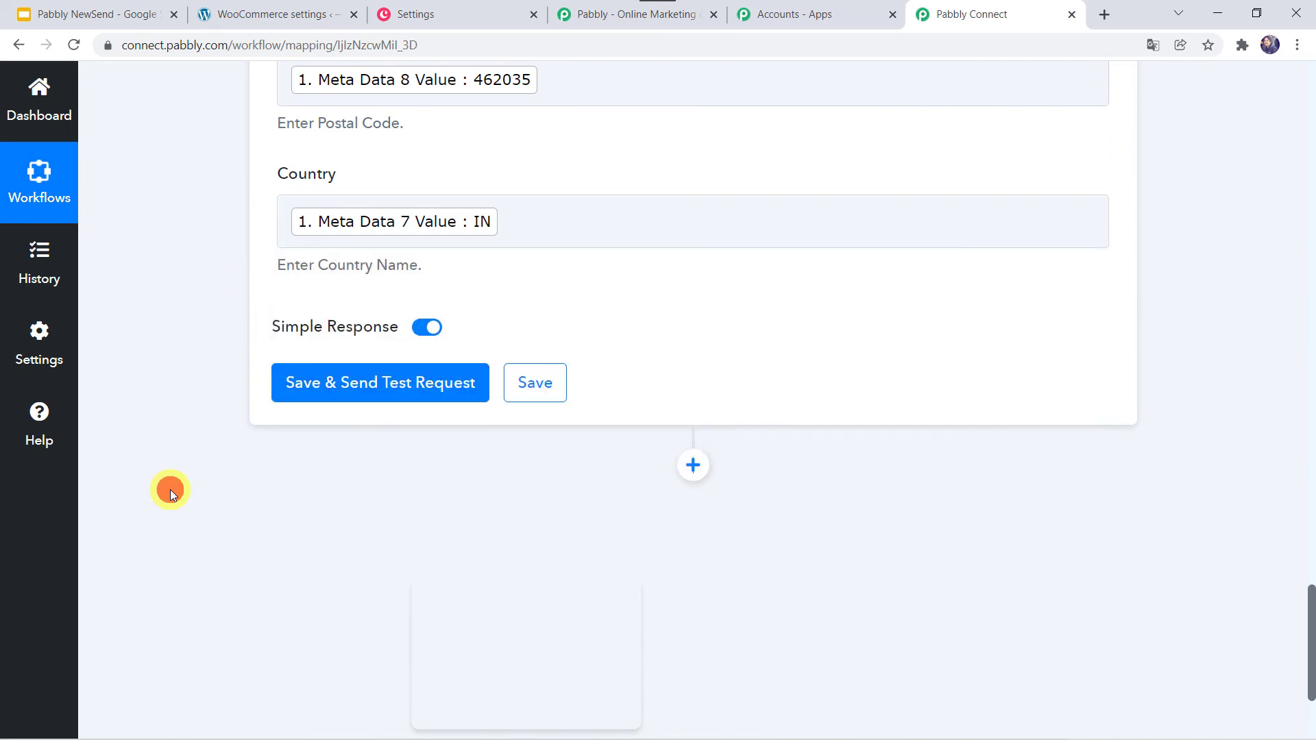
- Save the Create Lead step and send a test request, getting back the new lead's details
scroll(133, 234, "up", 10)
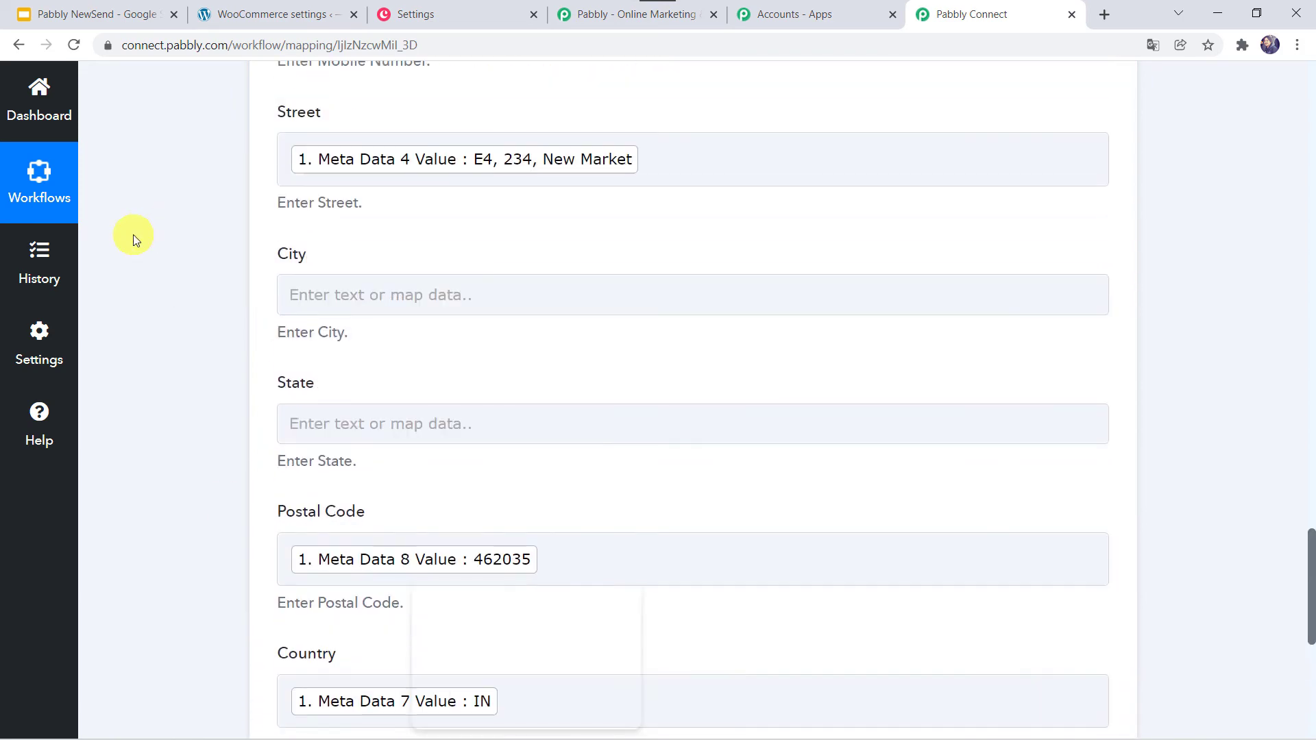
scroll(133, 234, "up", 4)
scroll(133, 235, "down", 6)
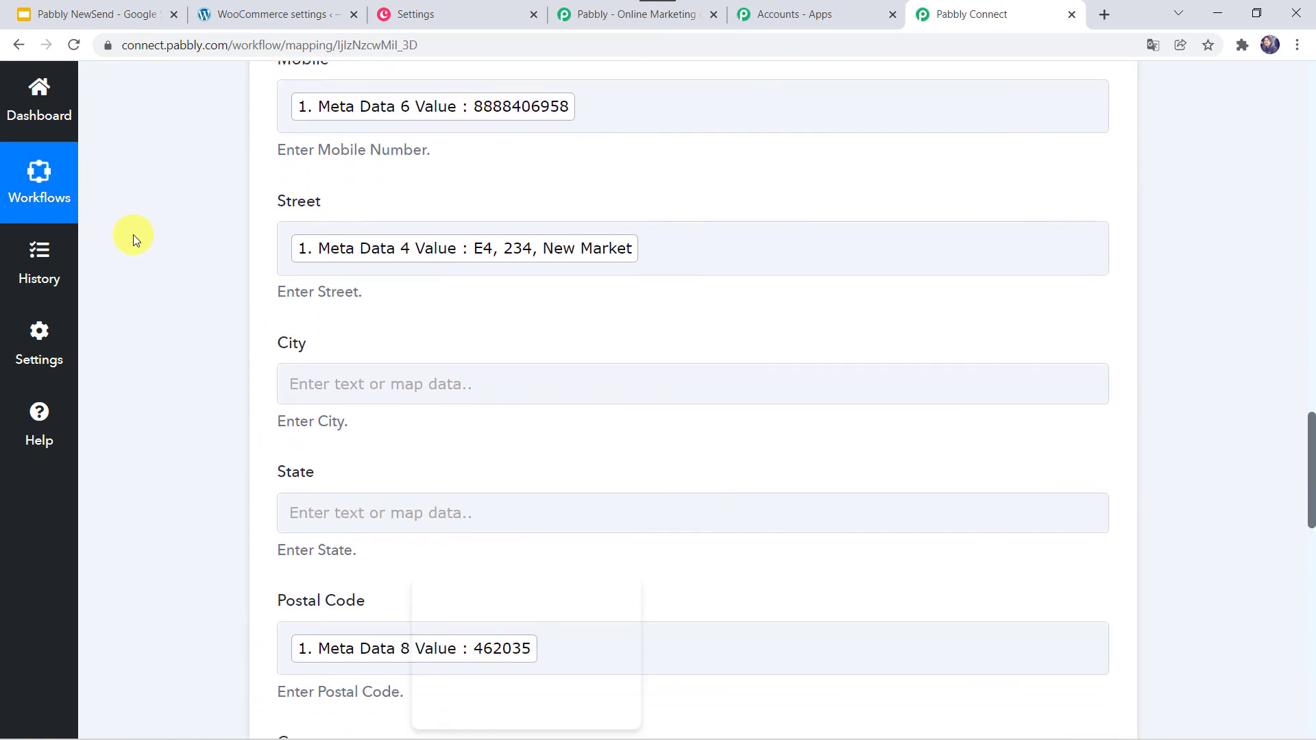
scroll(133, 234, "down", 5)
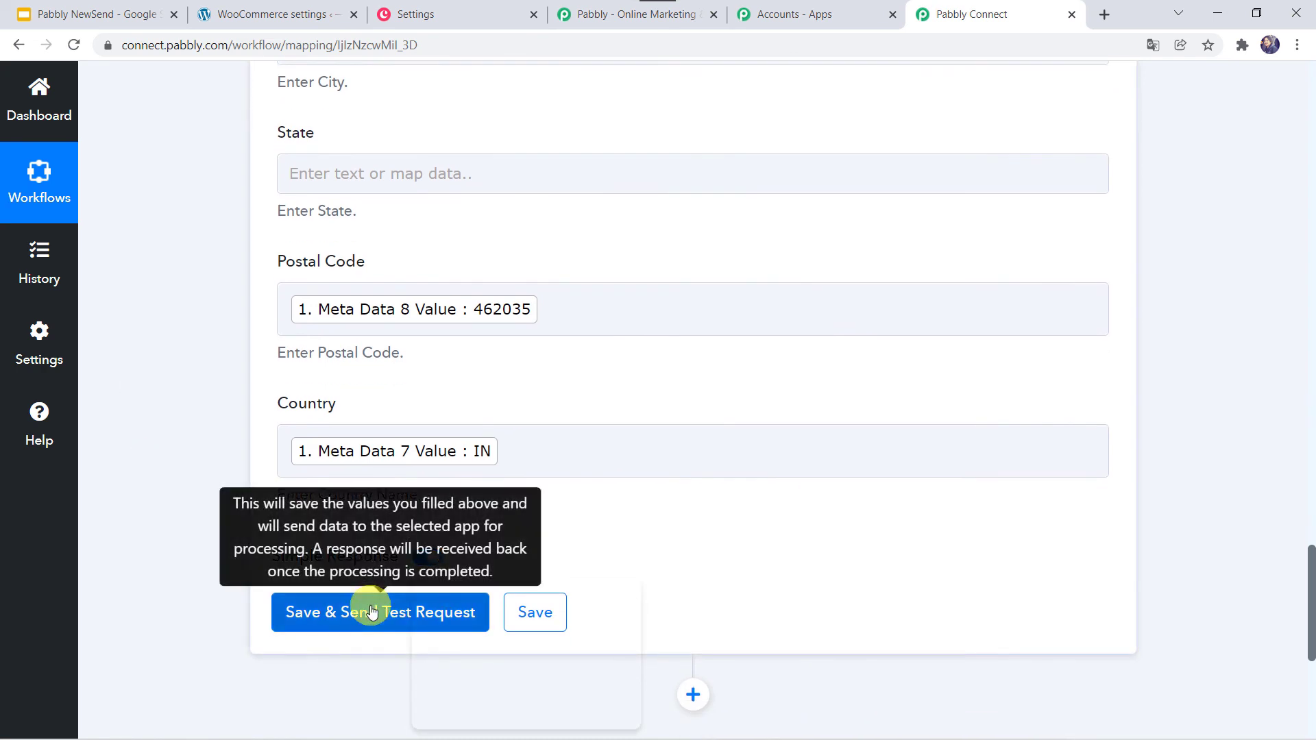
left_click(371, 610)
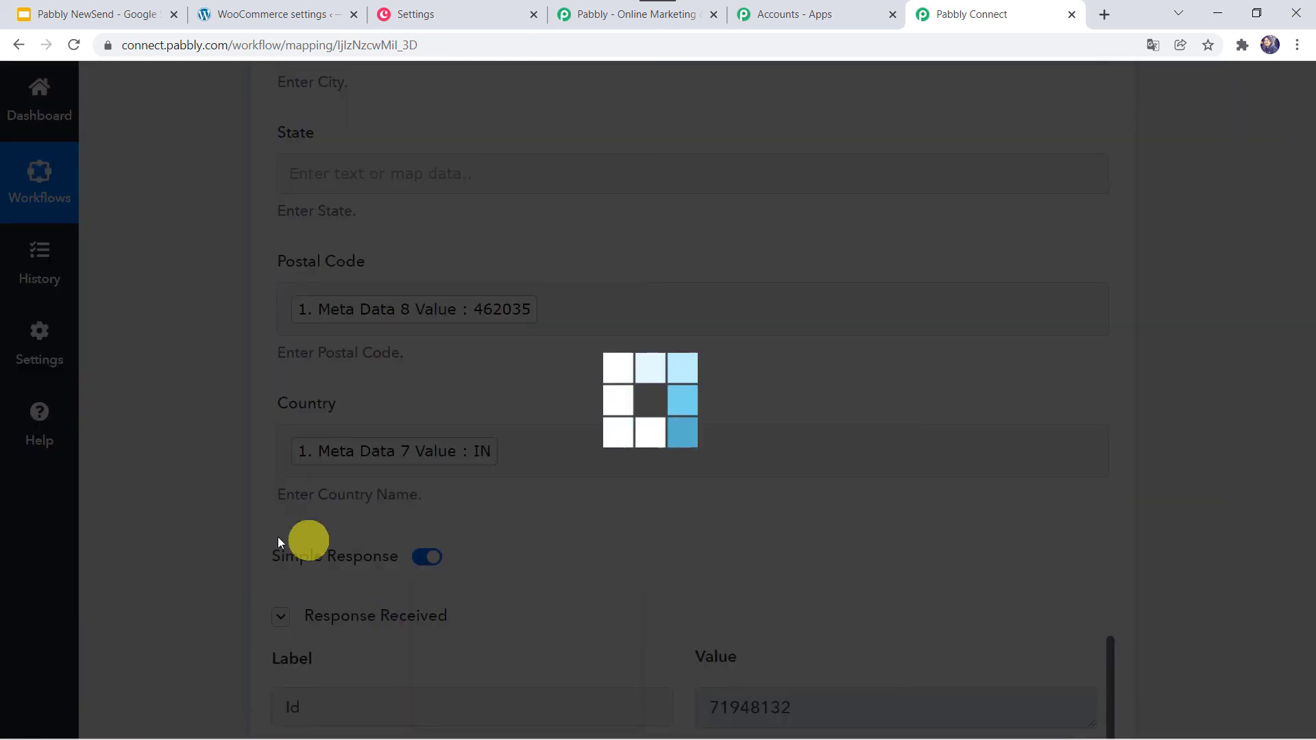
scroll(226, 566, "down", 5)
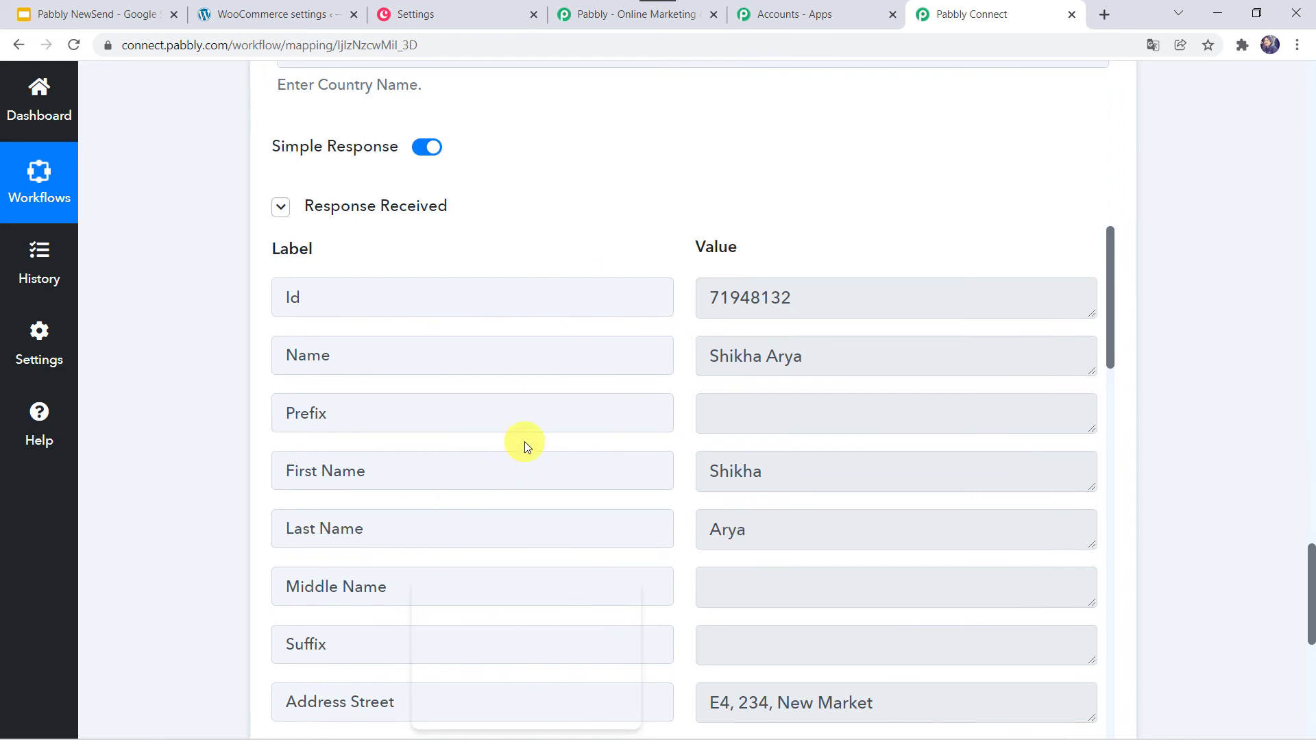
left_click(464, 12)
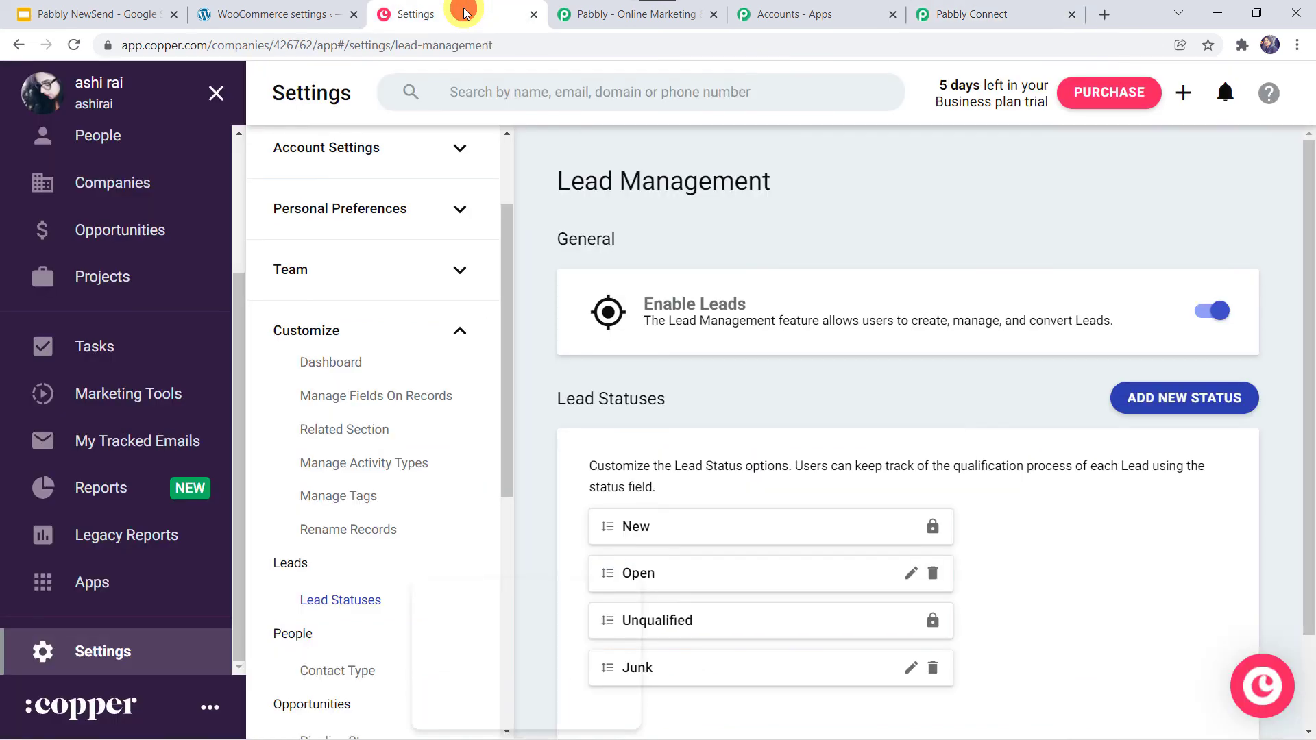
- Confirm Copper's Leads list shows 2 leads, including the test customer, then return to Pabbly Connect
scroll(117, 370, "up", 2)
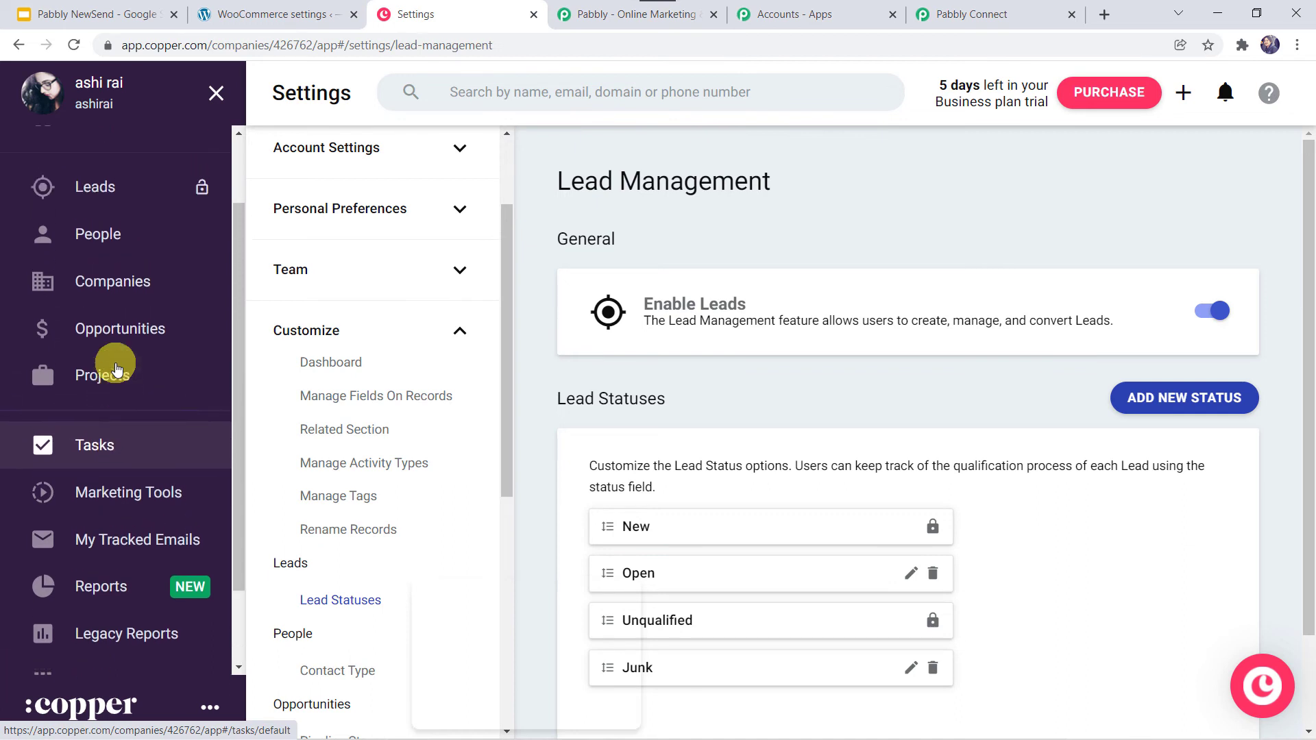
scroll(117, 370, "up", 2)
left_click(130, 276)
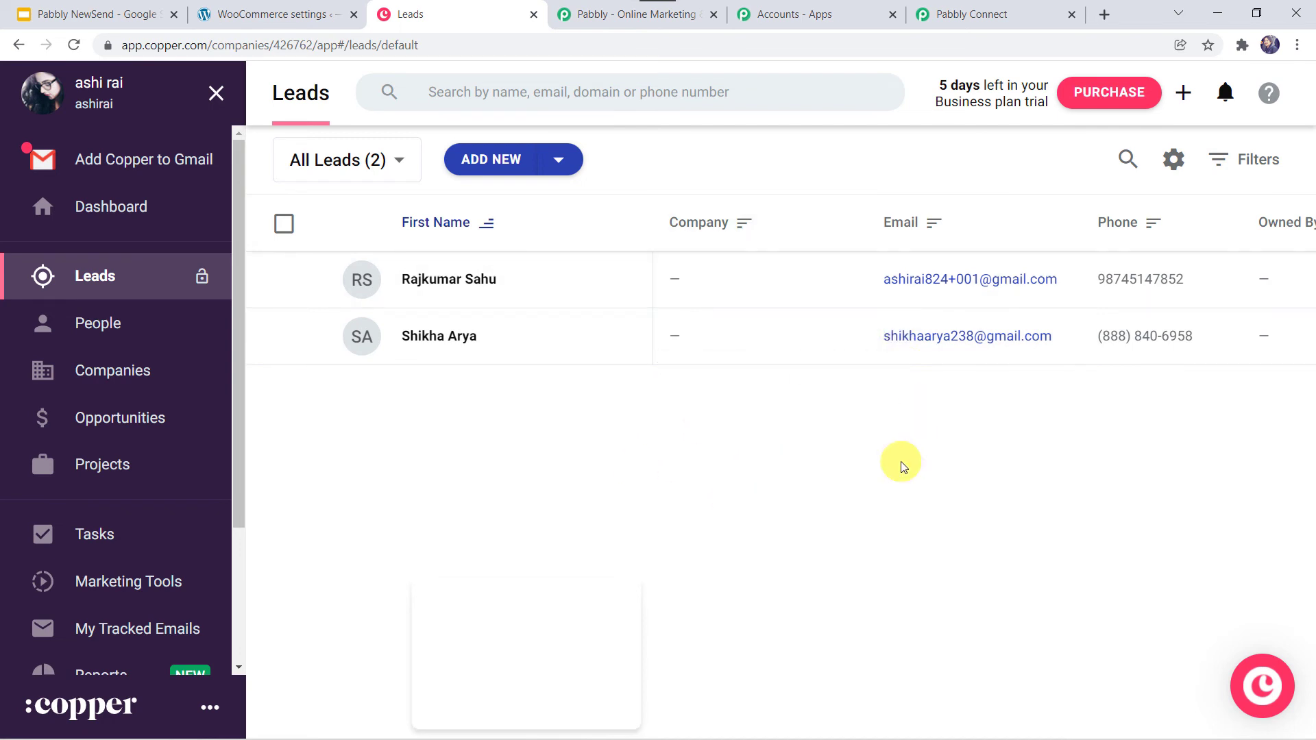
left_click(995, 5)
scroll(222, 541, "down", 4)
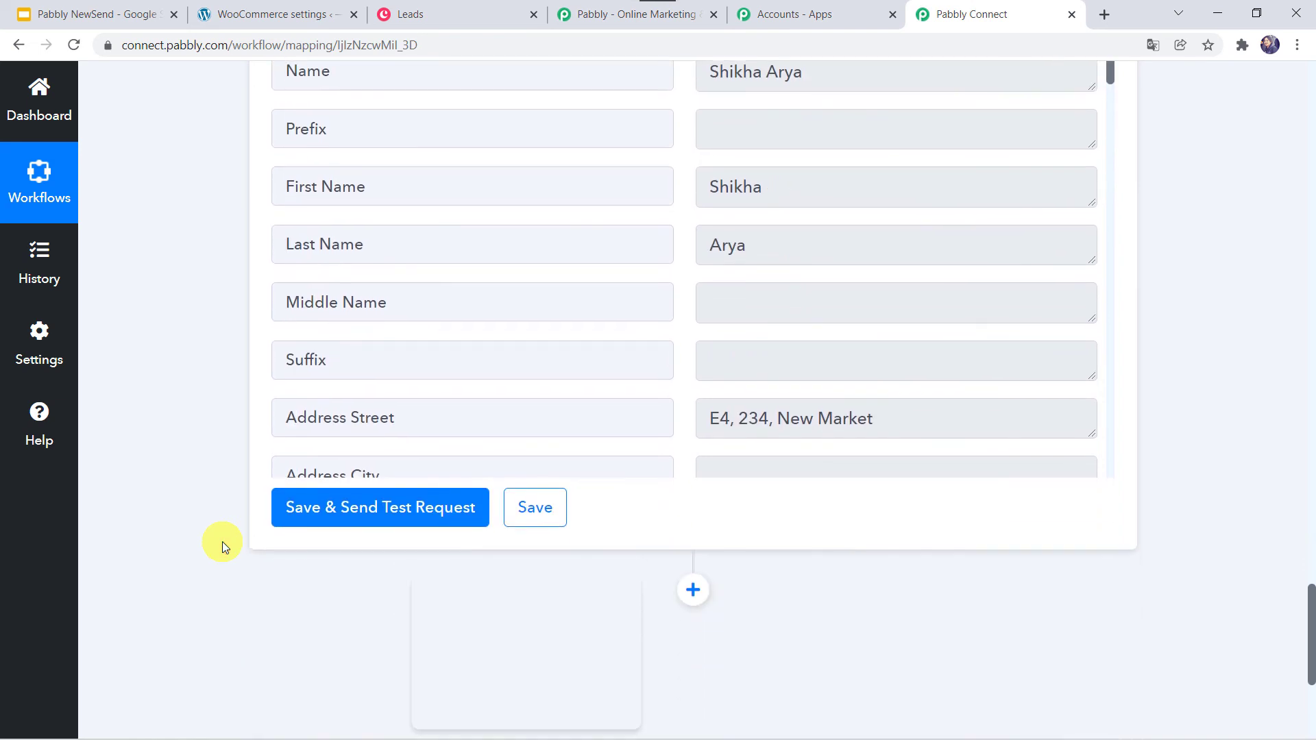
- Save the Copper Create Lead field mapping again and bring up the private-window registration page
left_click(529, 511)
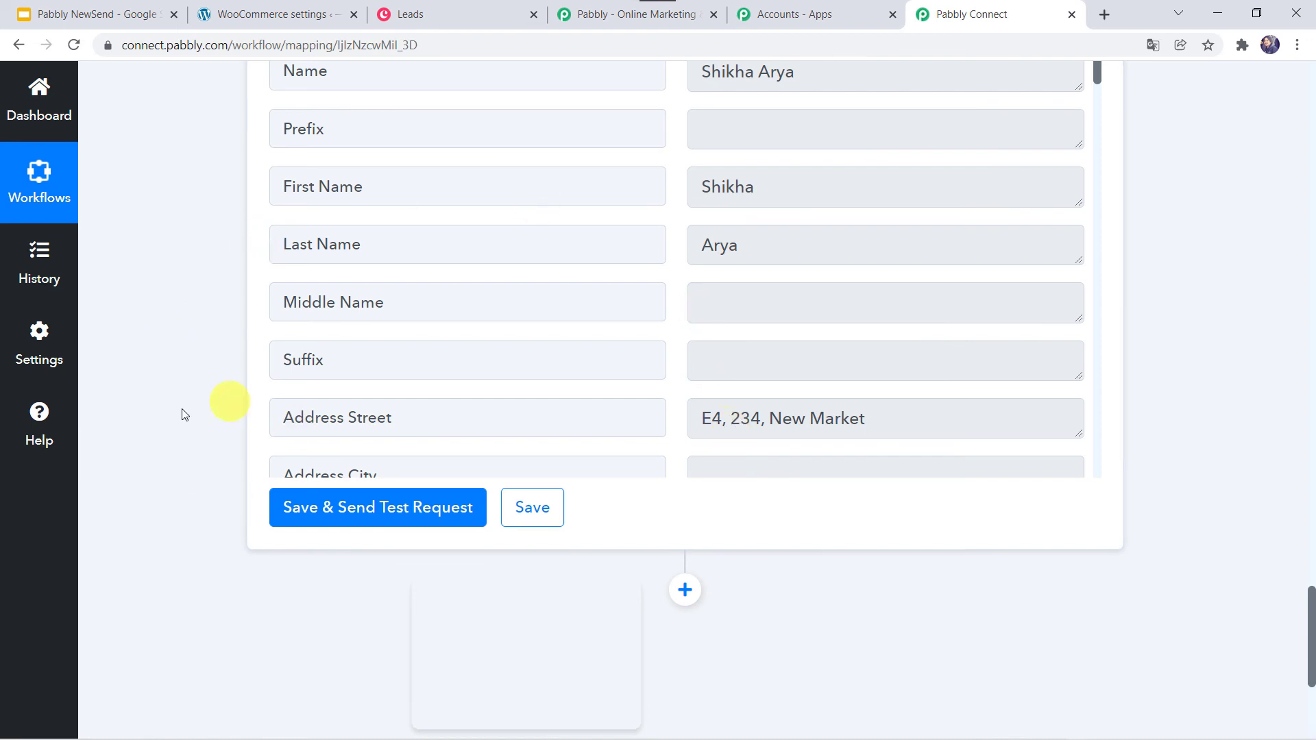
scroll(173, 413, "up", 2)
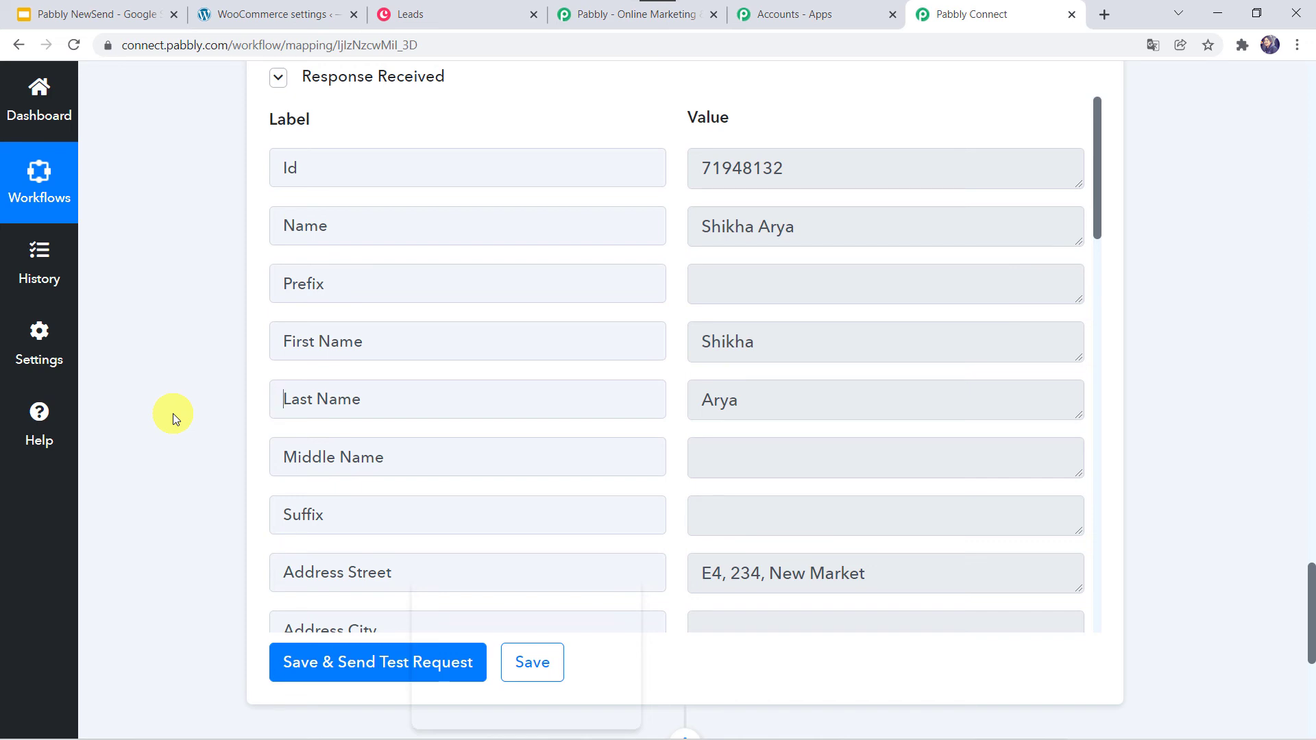
key("alt+Tab")
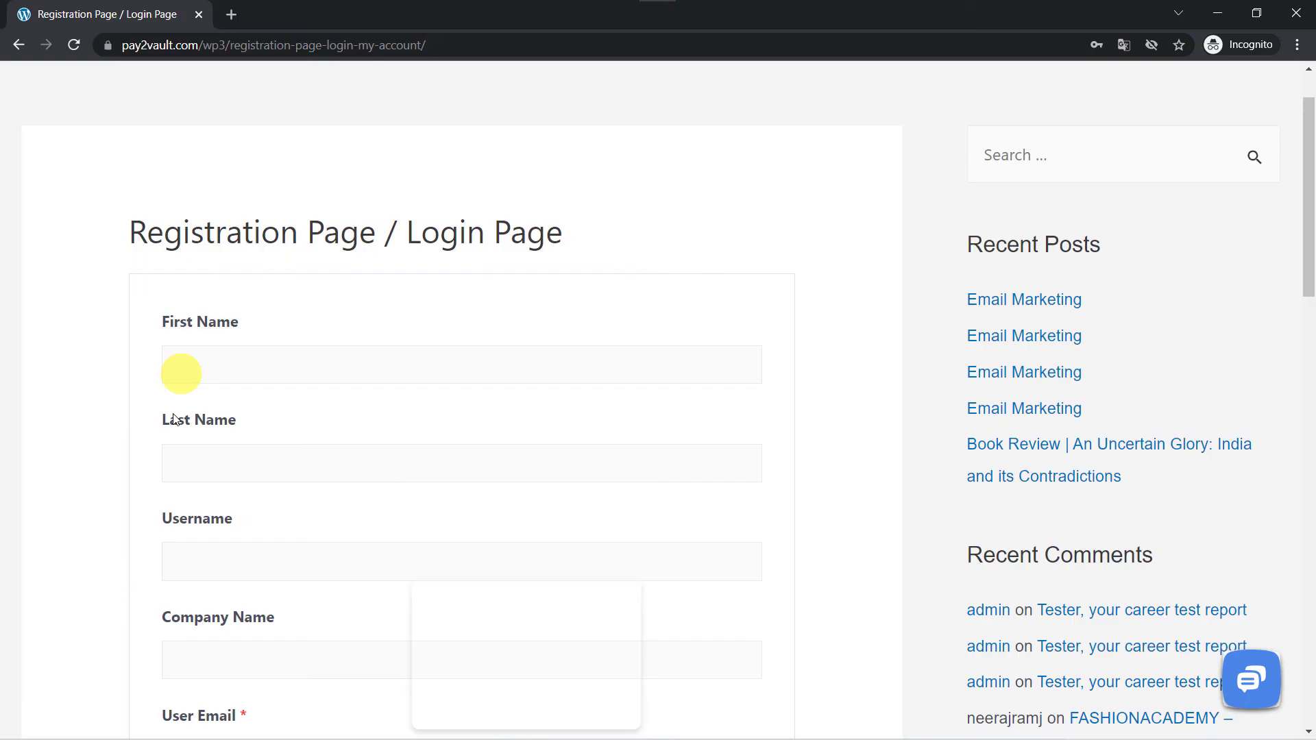
- Enter the test user's first and last name, username, company Magnet Brains, email address and password
left_click(180, 361)
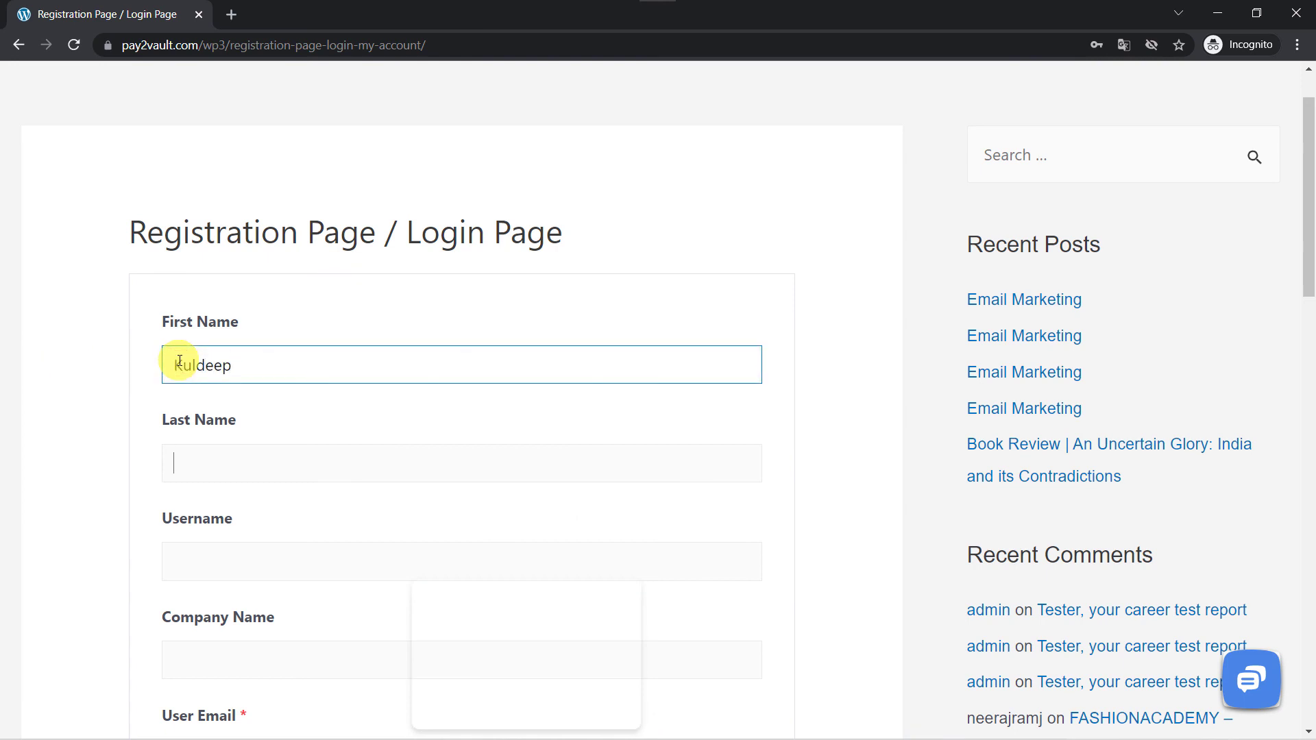
key("Tab")
key("Tab")
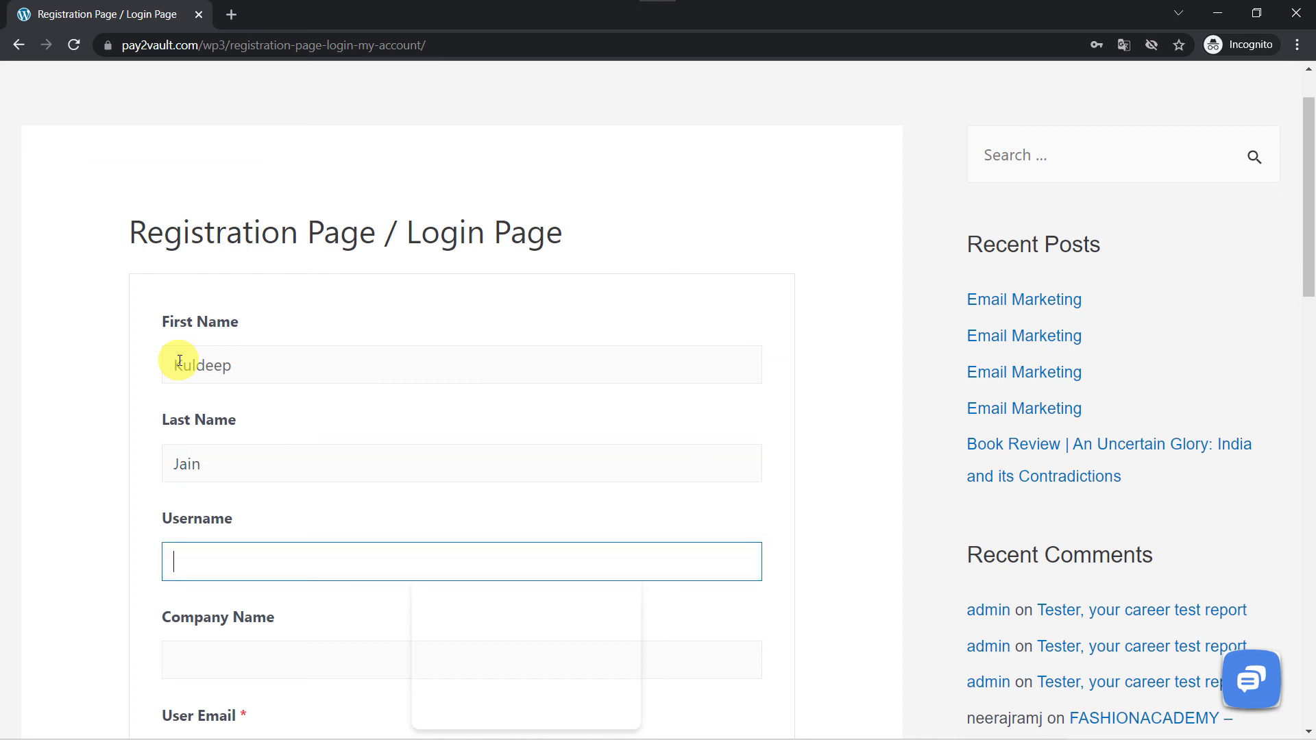
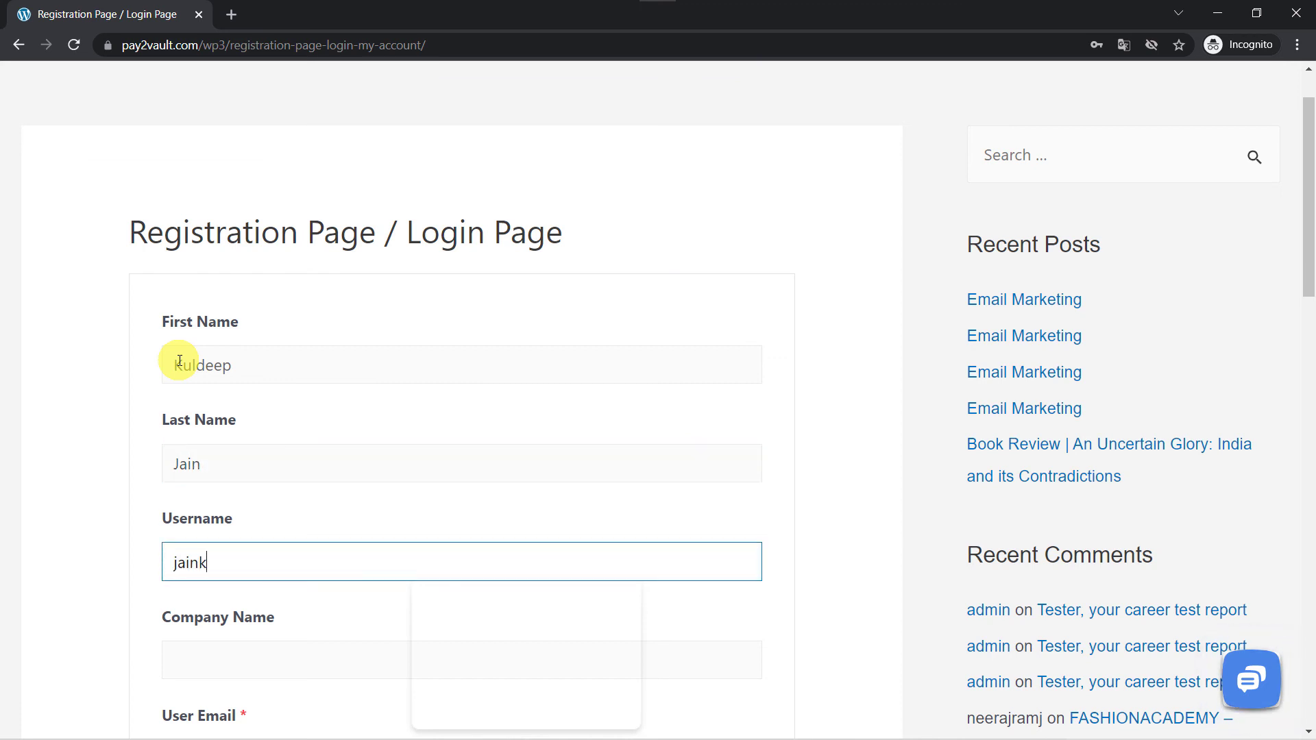
key("Tab")
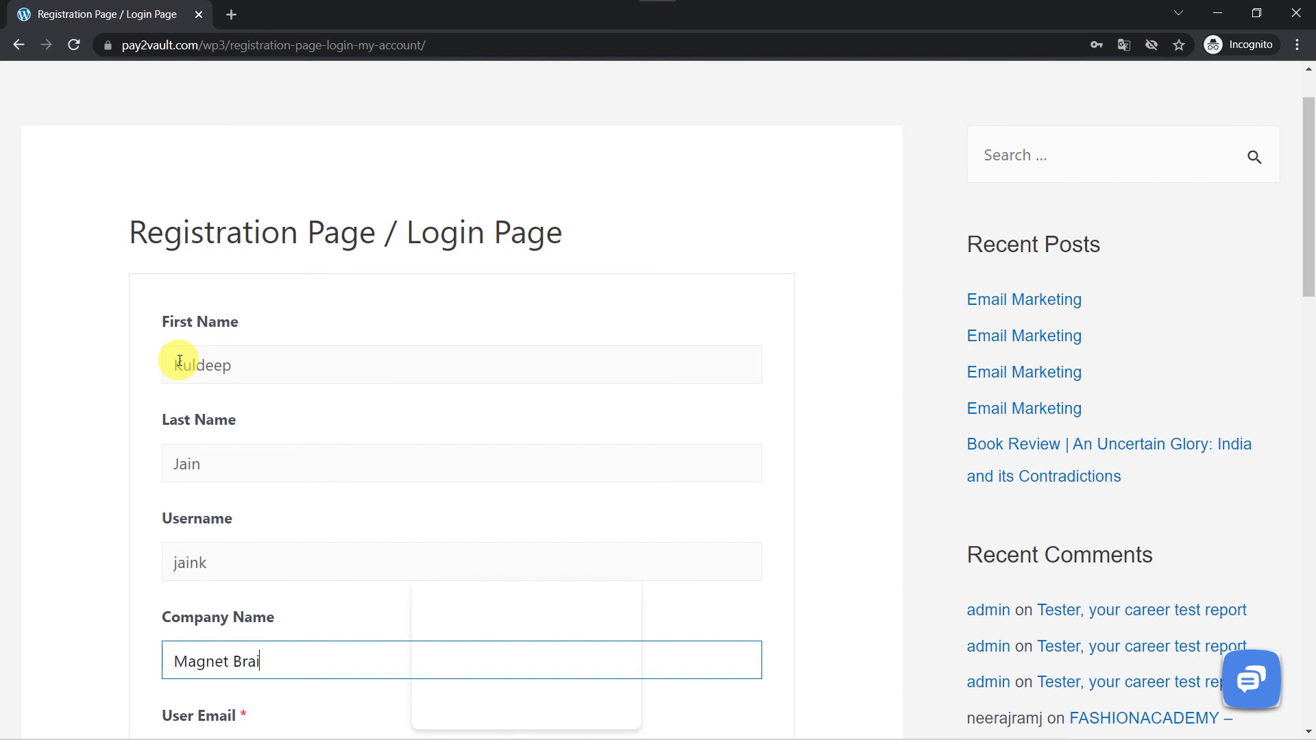
scroll(179, 362, "down", 5)
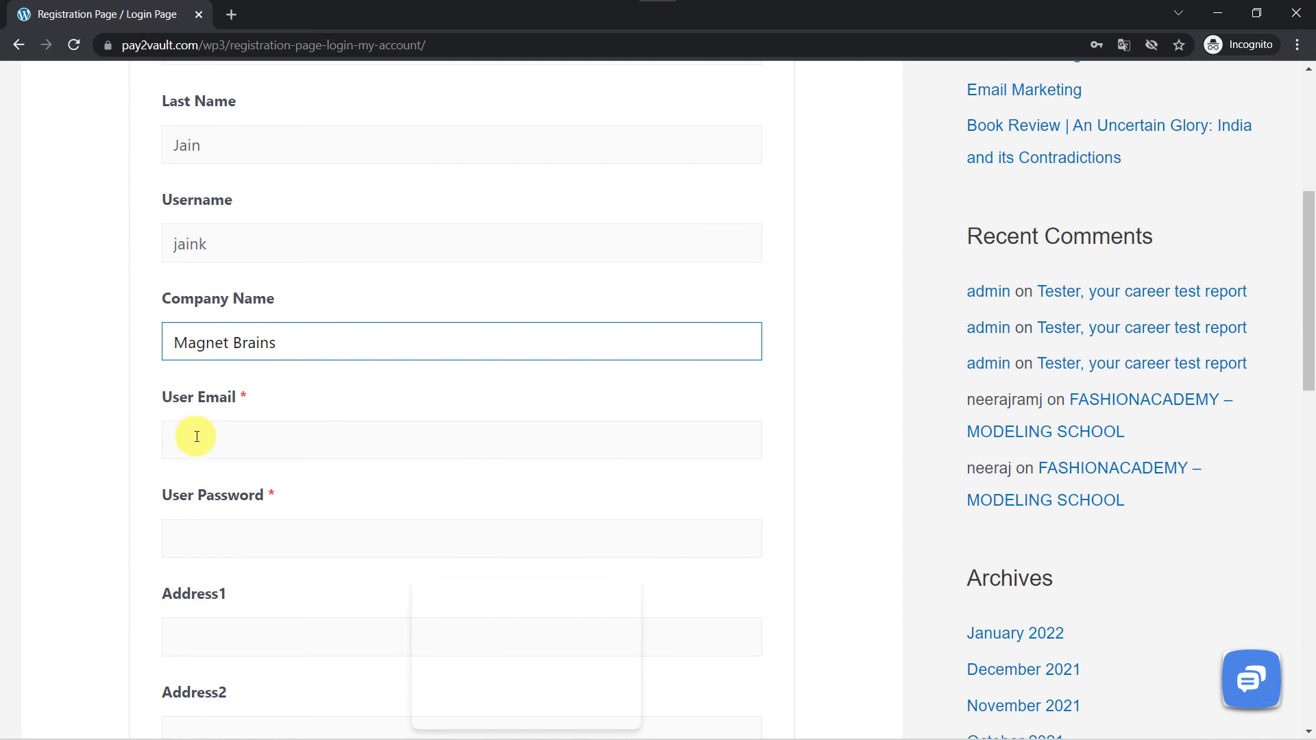
left_click(196, 437)
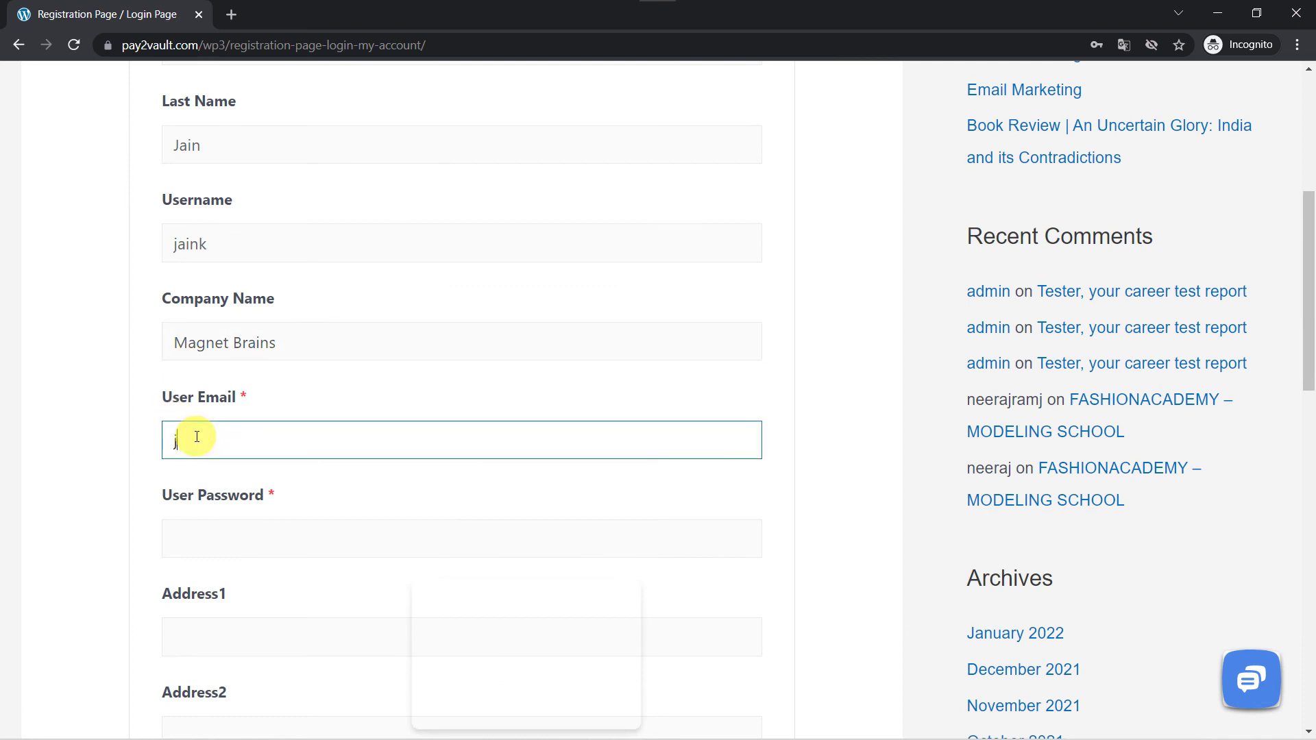
key("Tab")
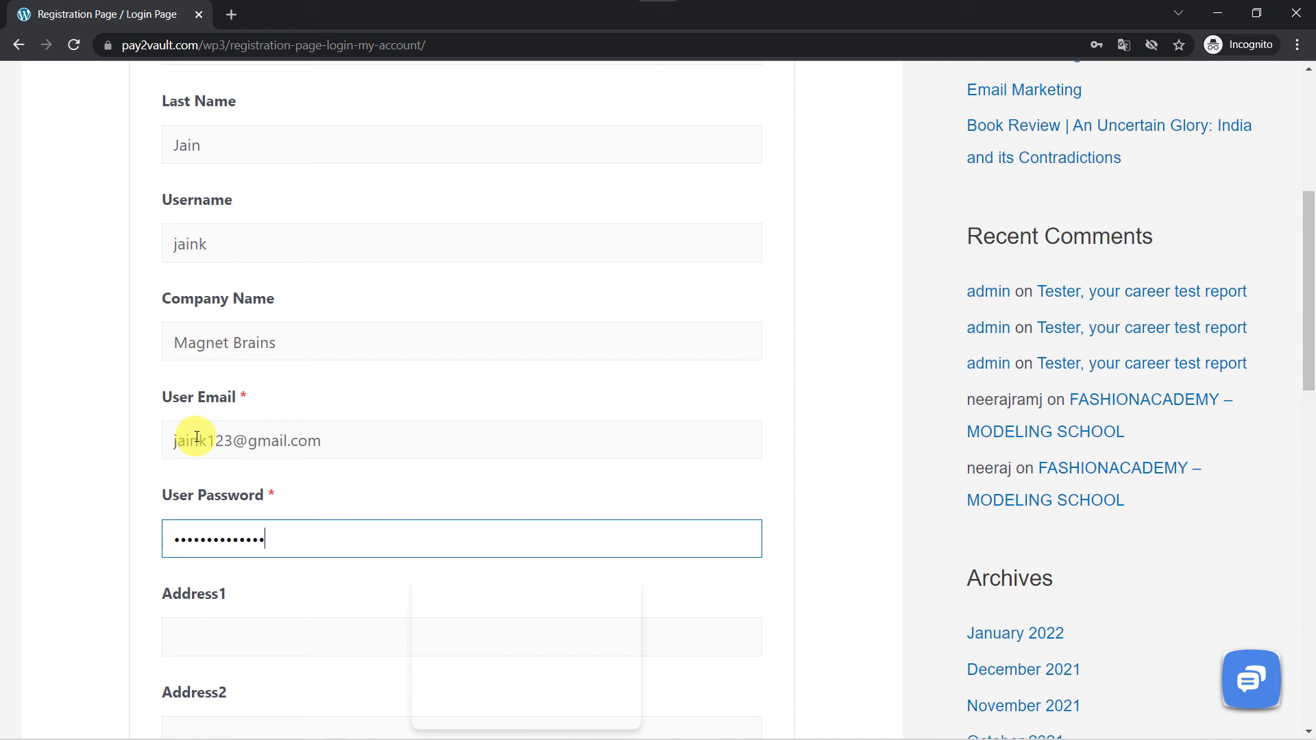
scroll(196, 435, "down", 2)
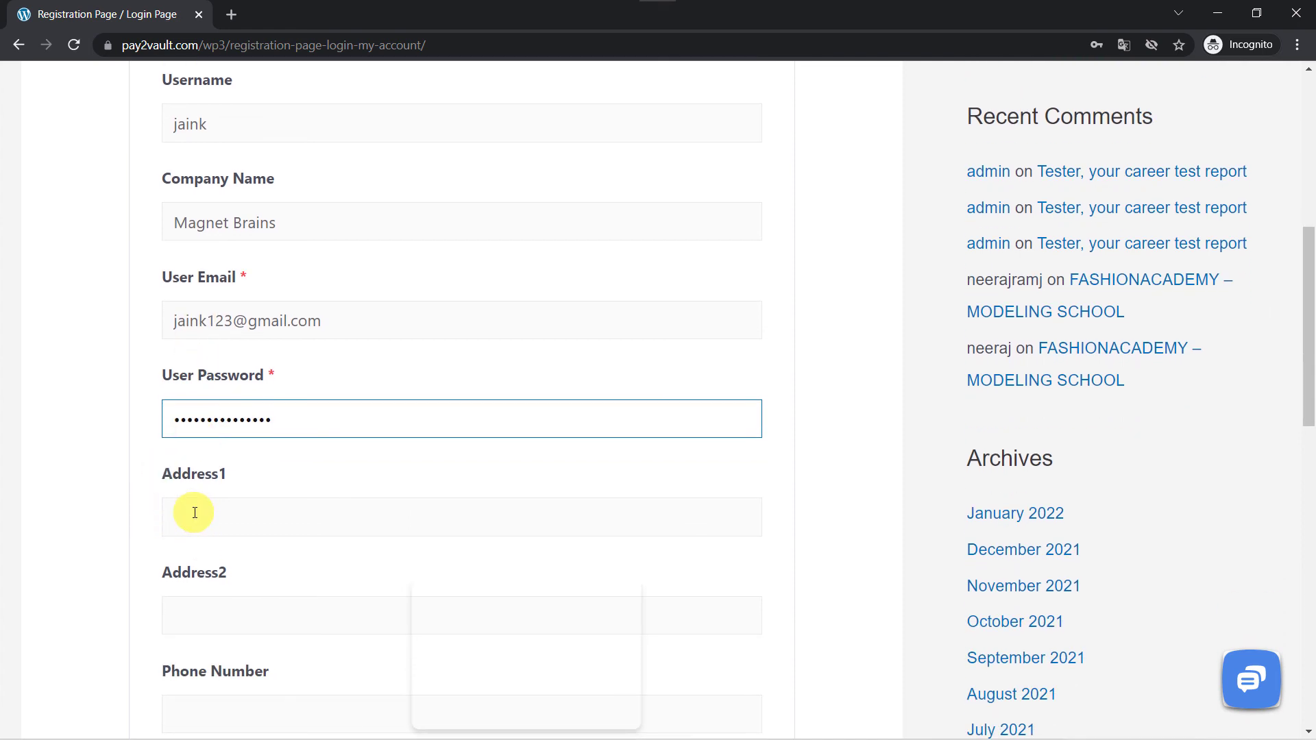
scroll(194, 512, "down", 5)
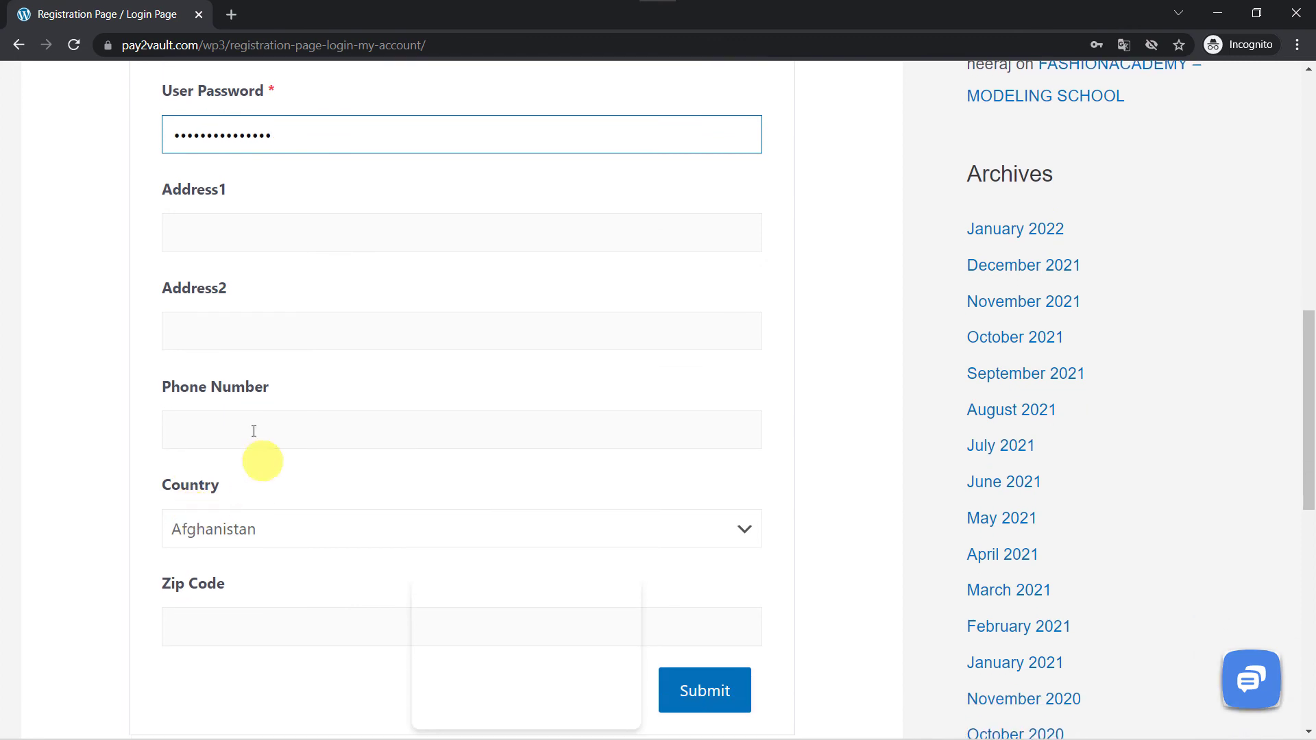
- Enter the user's phone number and choose India as the country
left_click(202, 425)
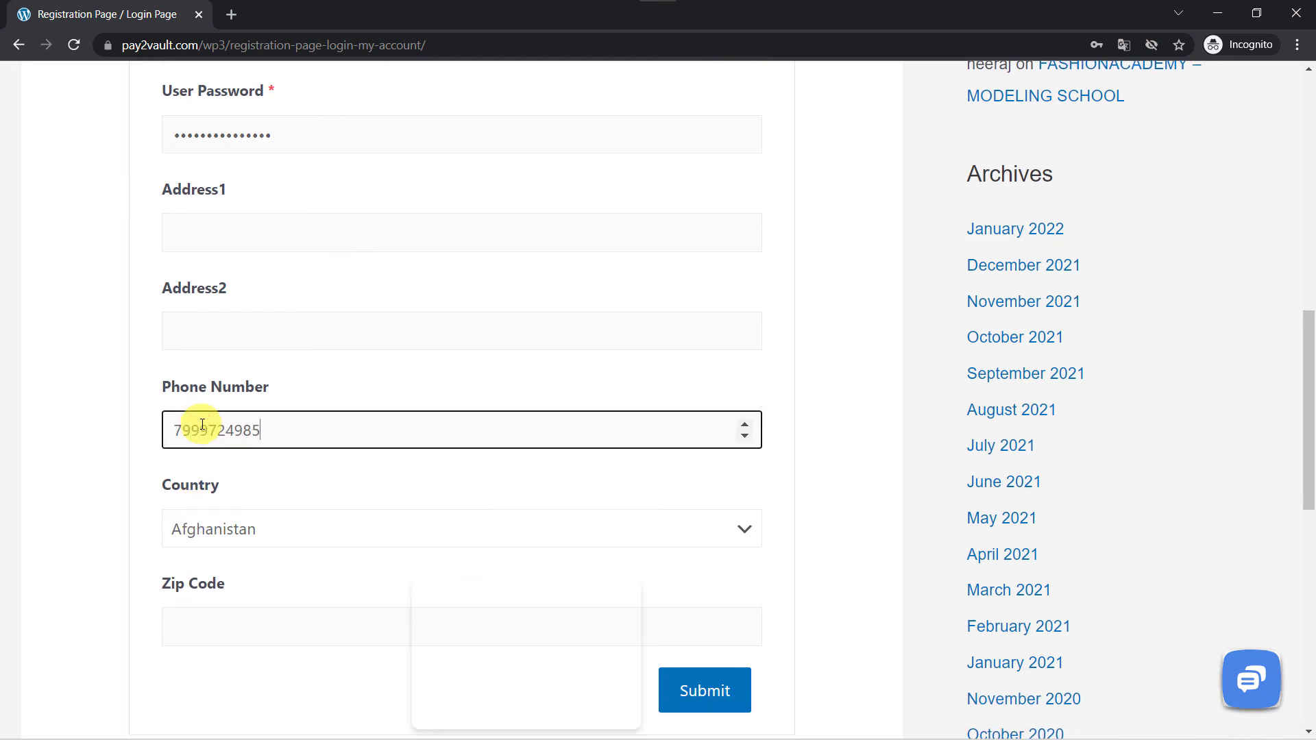
scroll(202, 424, "down", 2)
left_click(205, 401)
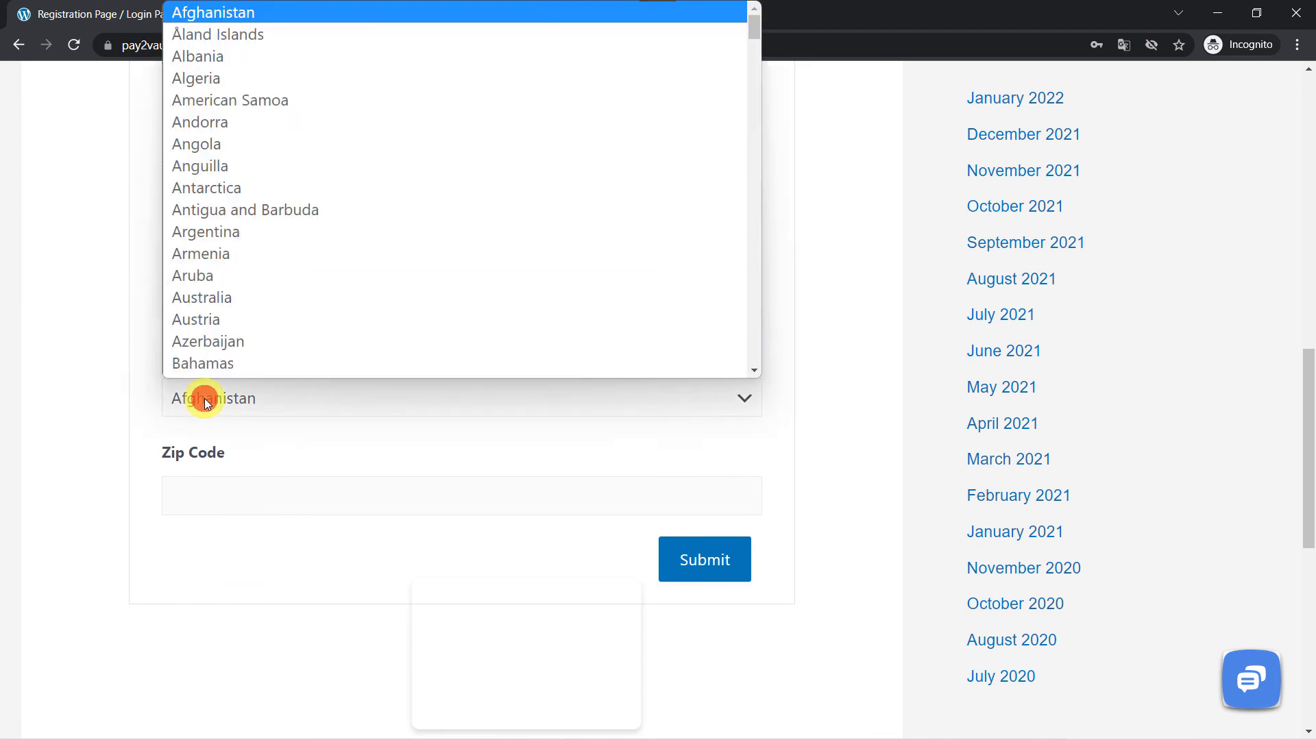
type("in")
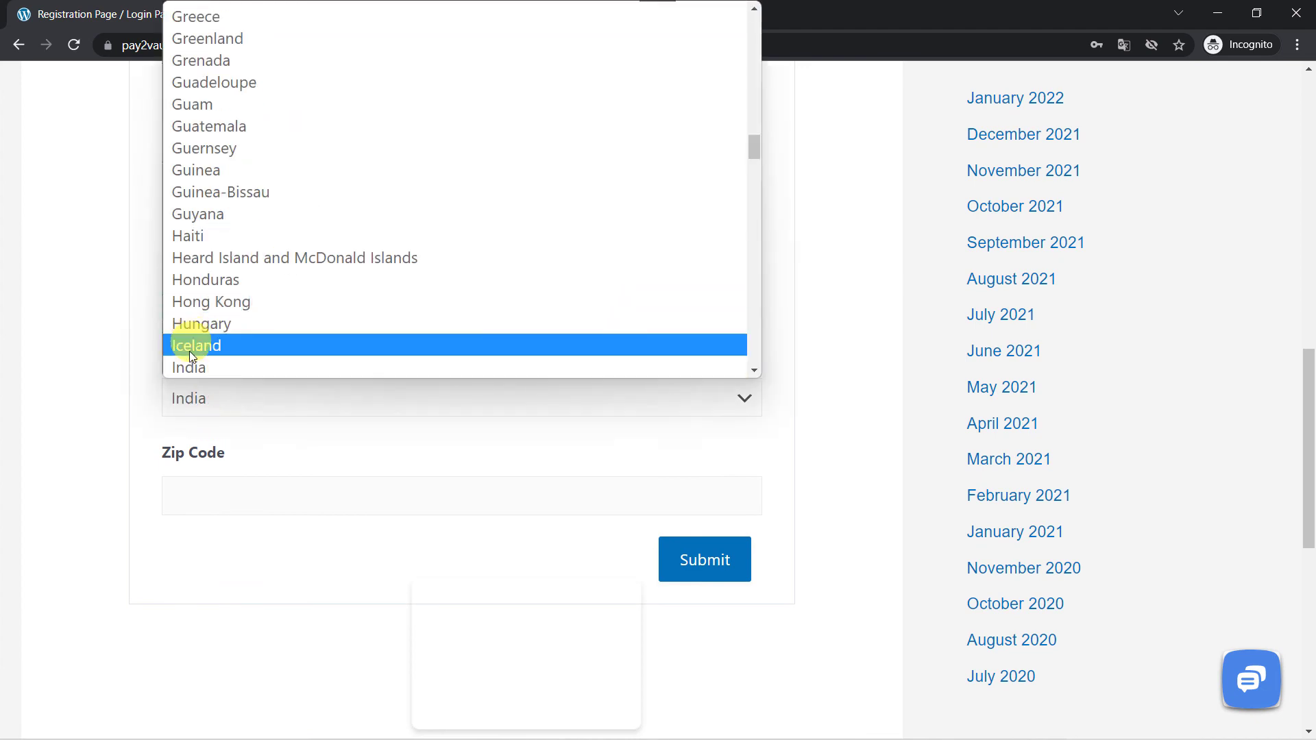
left_click(189, 362)
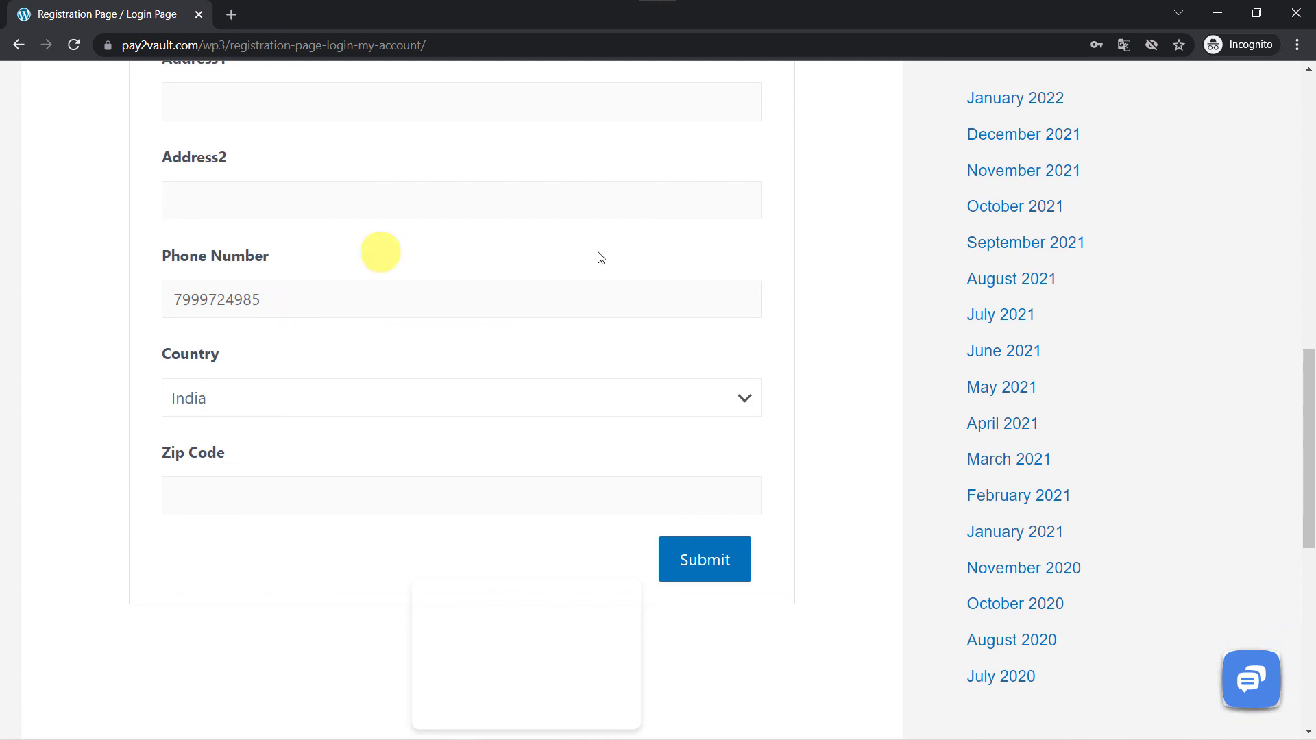
- Submit the registration form and switch back to Copper's Leads list
left_click(717, 561)
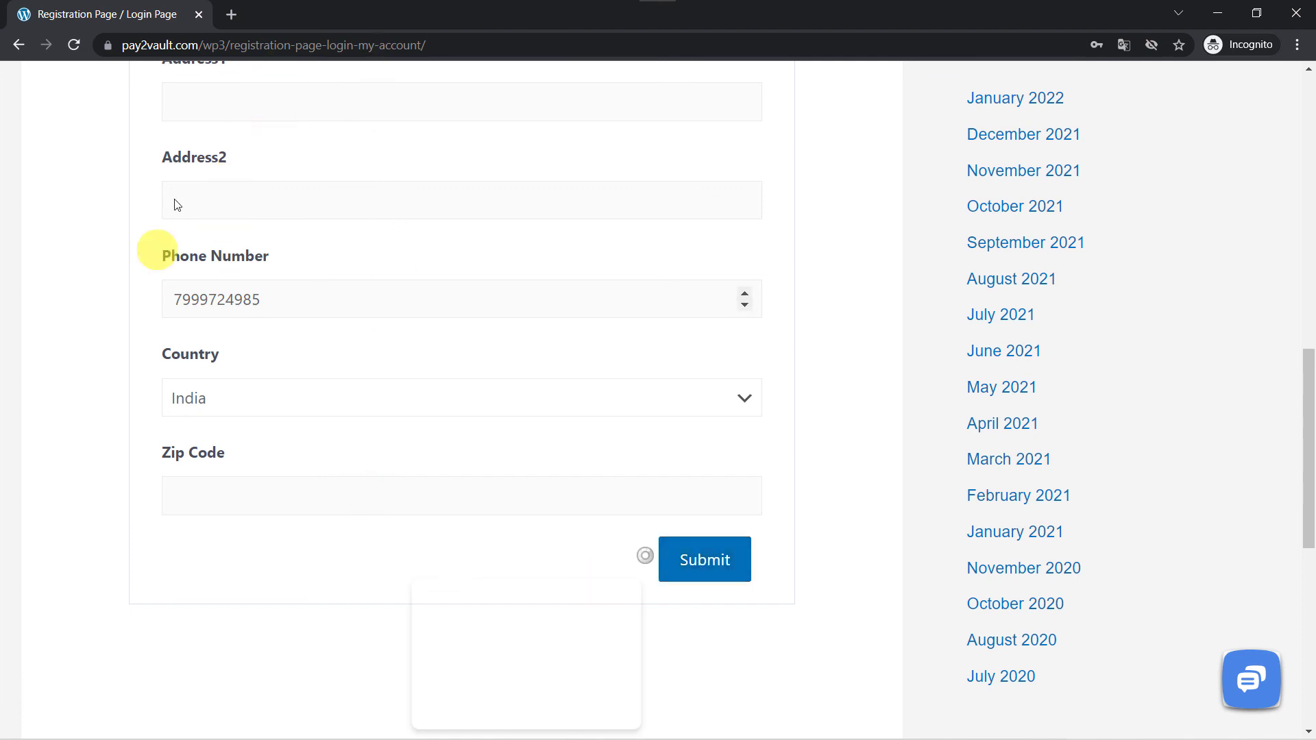
scroll(311, 264, "up", 1)
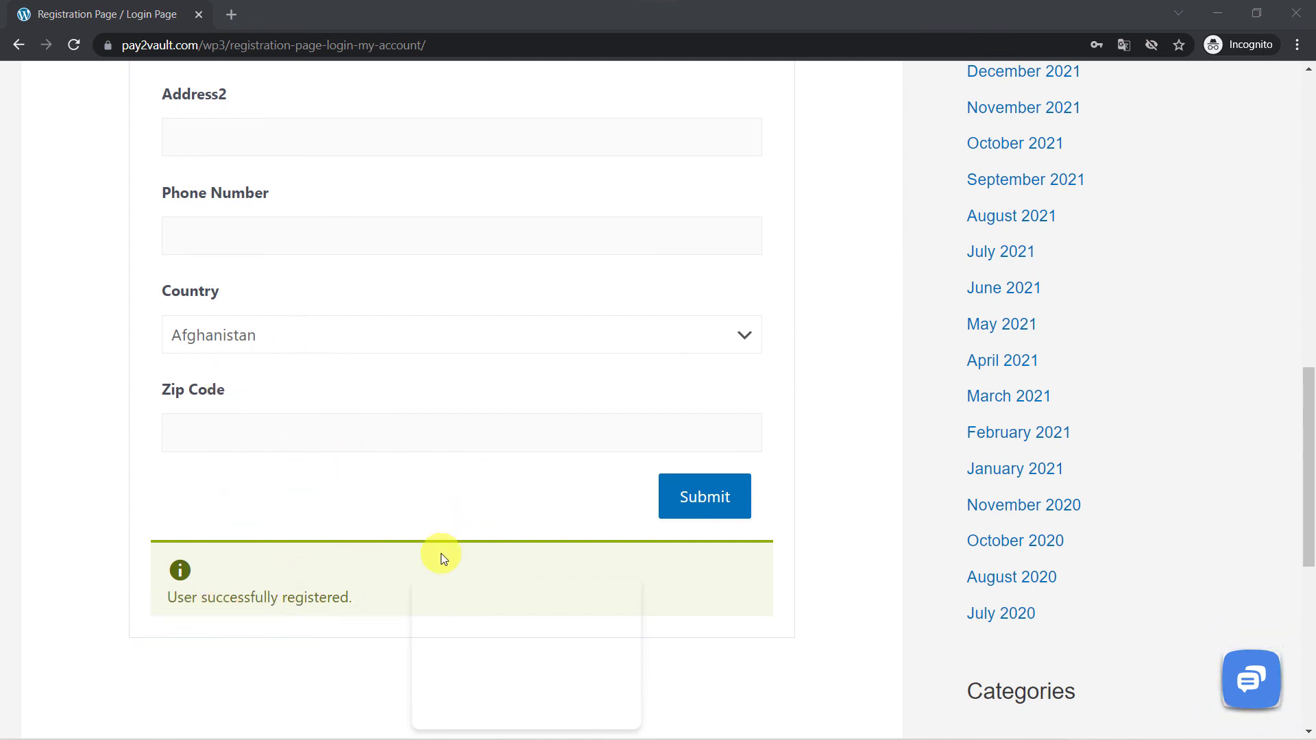
key("alt+Tab")
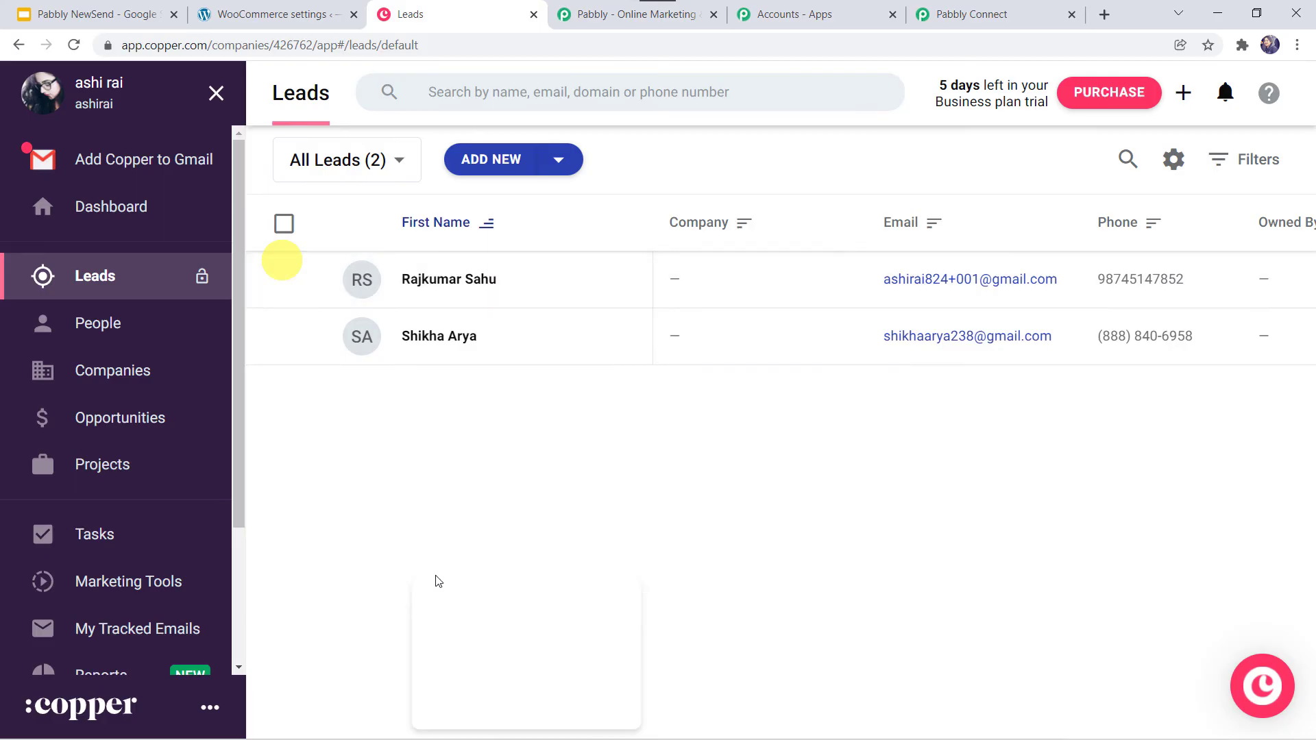
- Reload Copper's Leads list to see the third lead, then return to Pabbly Connect
left_click(74, 47)
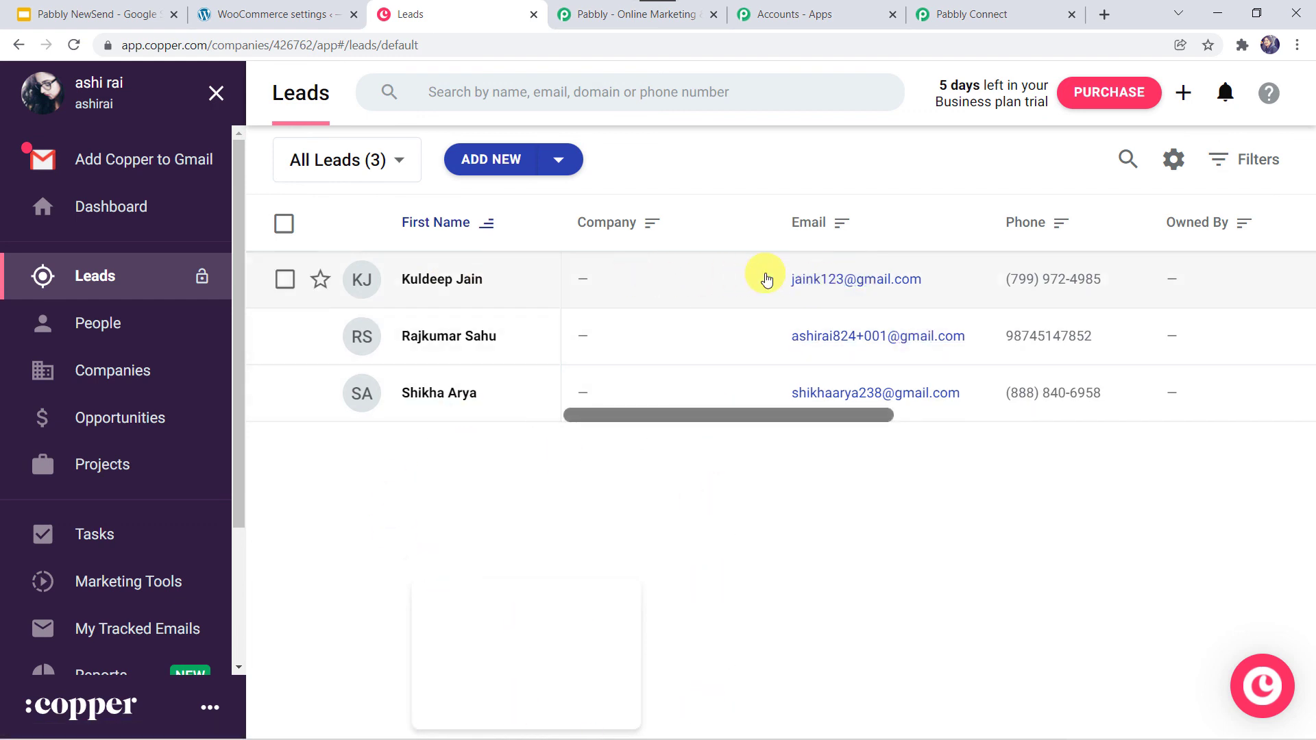
left_click(991, 14)
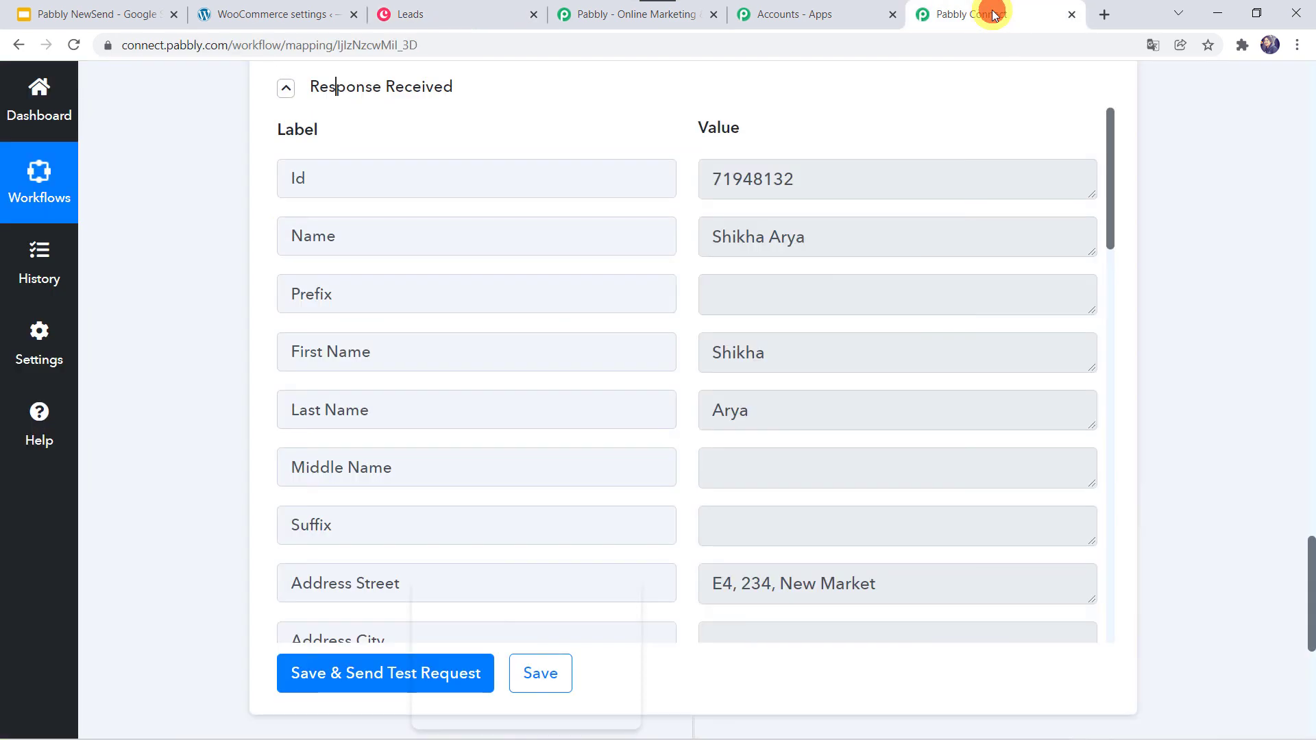
- Collapse the Copper Create Lead action and the WooCommerce New Customer Created trigger
scroll(179, 289, "down", 10)
scroll(180, 289, "up", 9)
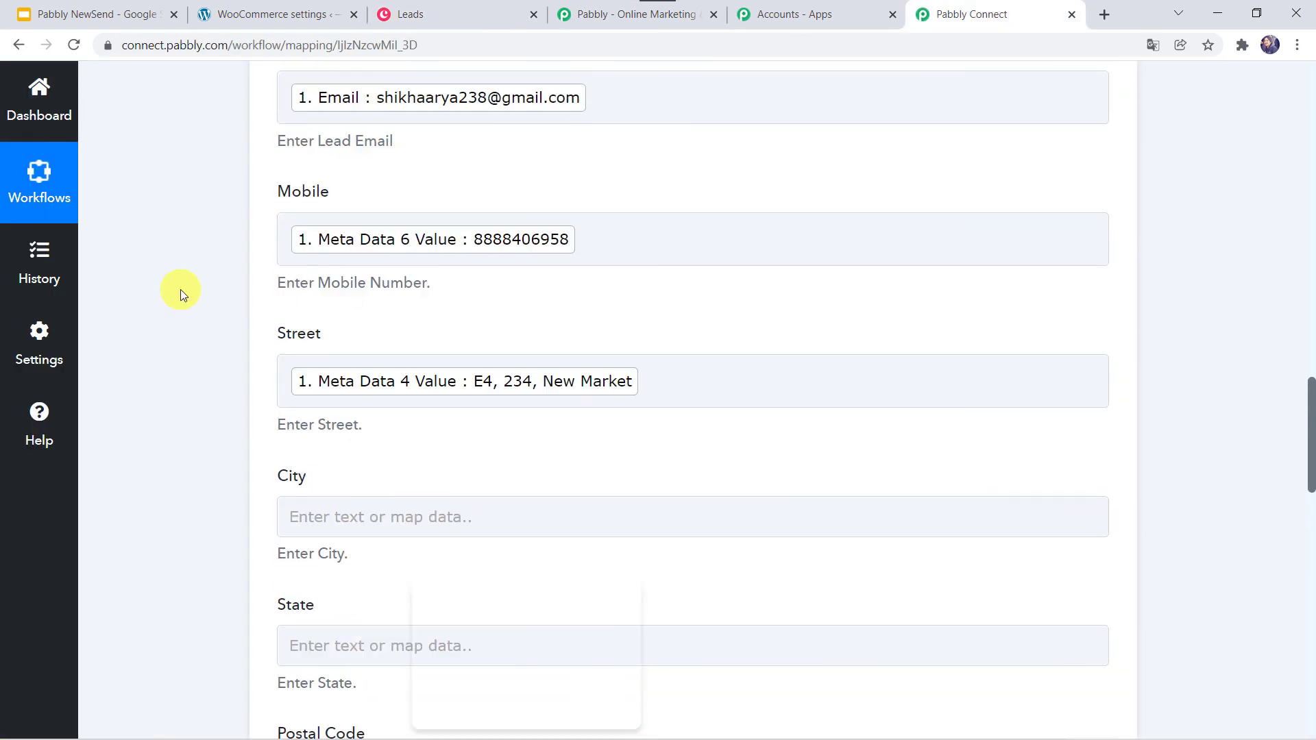
scroll(179, 289, "up", 15)
scroll(179, 289, "down", 7)
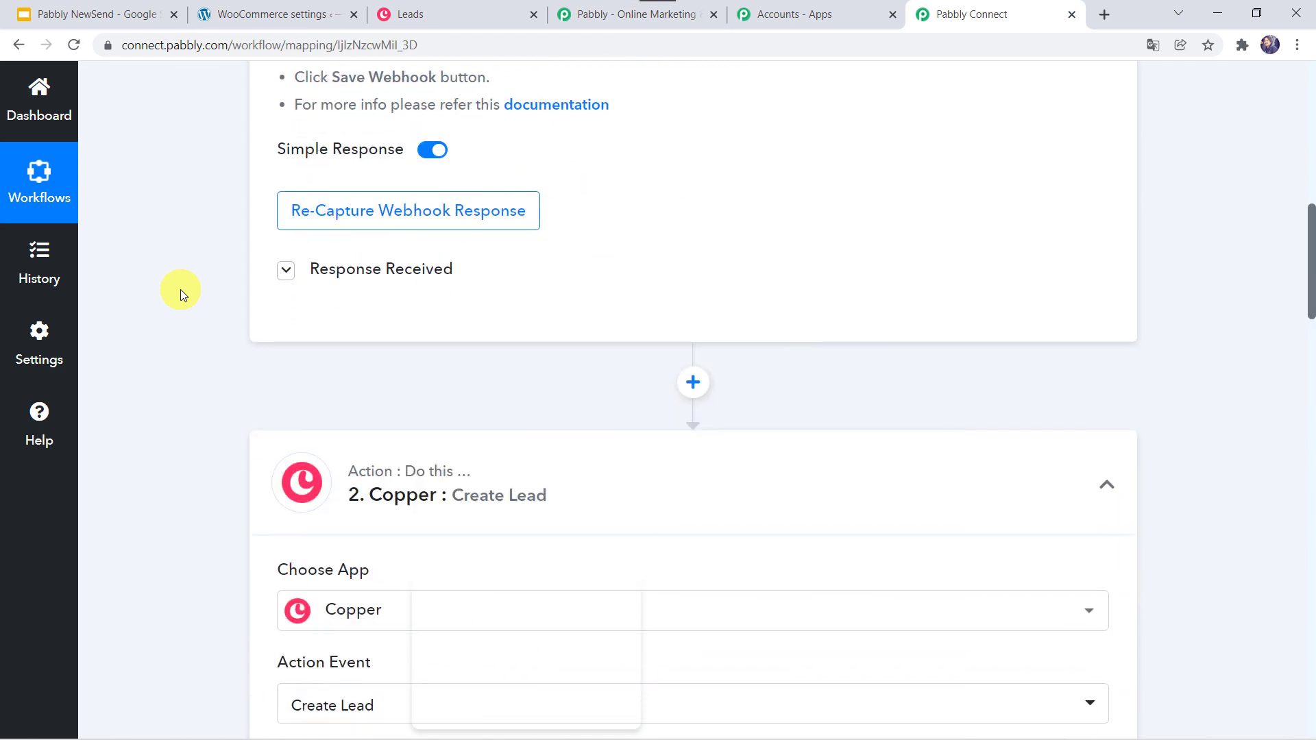
left_click(487, 449)
scroll(494, 431, "up", 10)
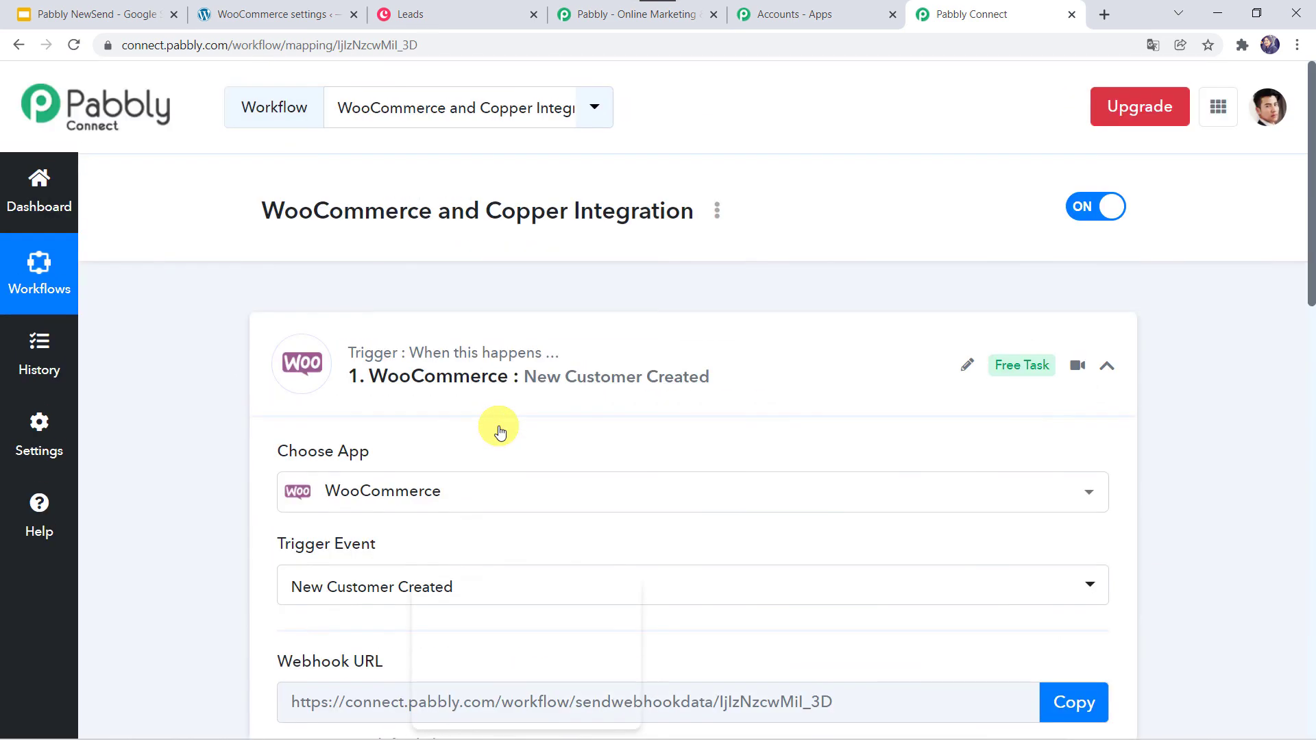
left_click(575, 351)
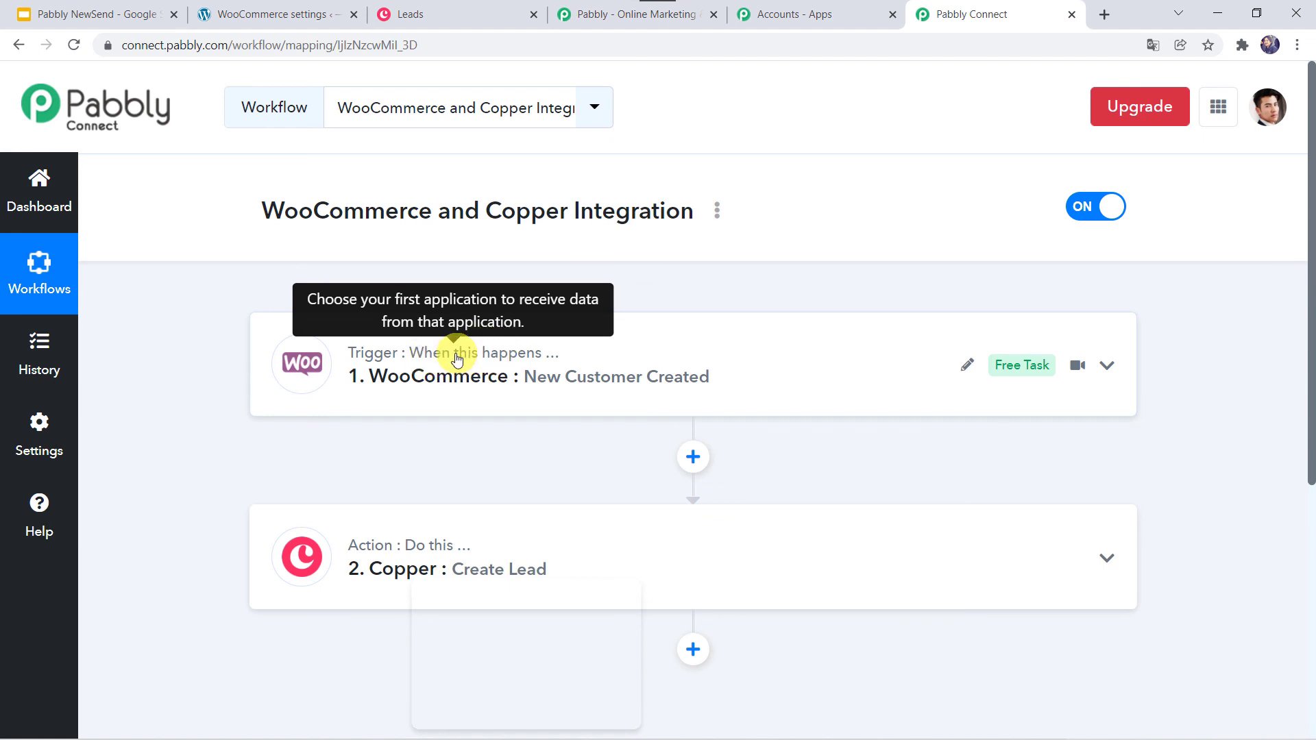
left_click(508, 350)
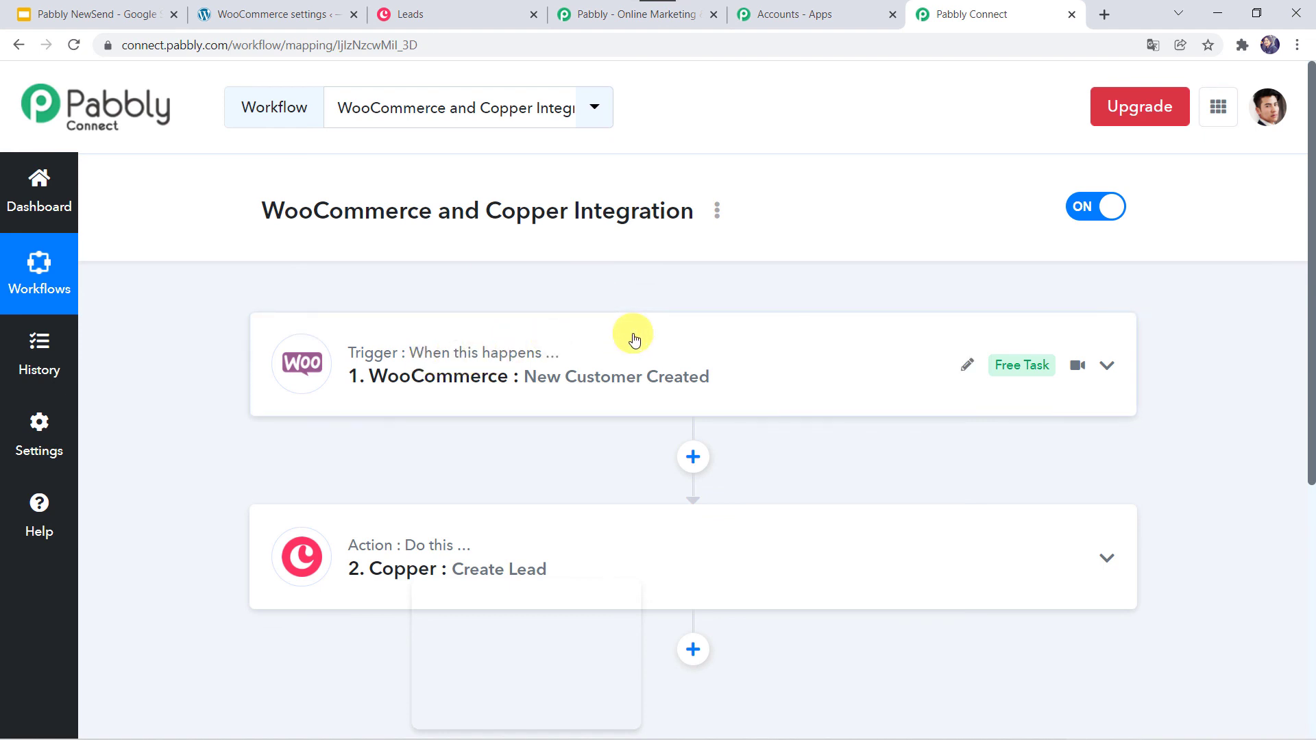